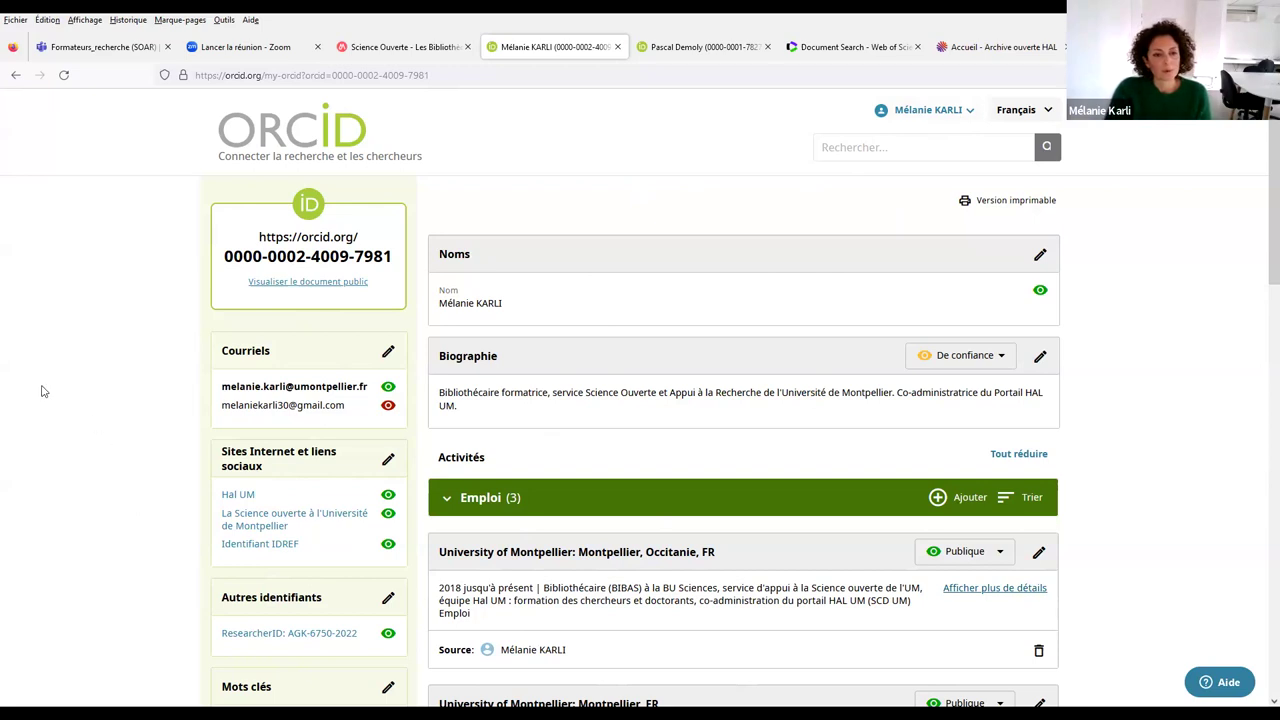
View the public version of the ORCID record, and return to the editable record.
left_click(282, 288)
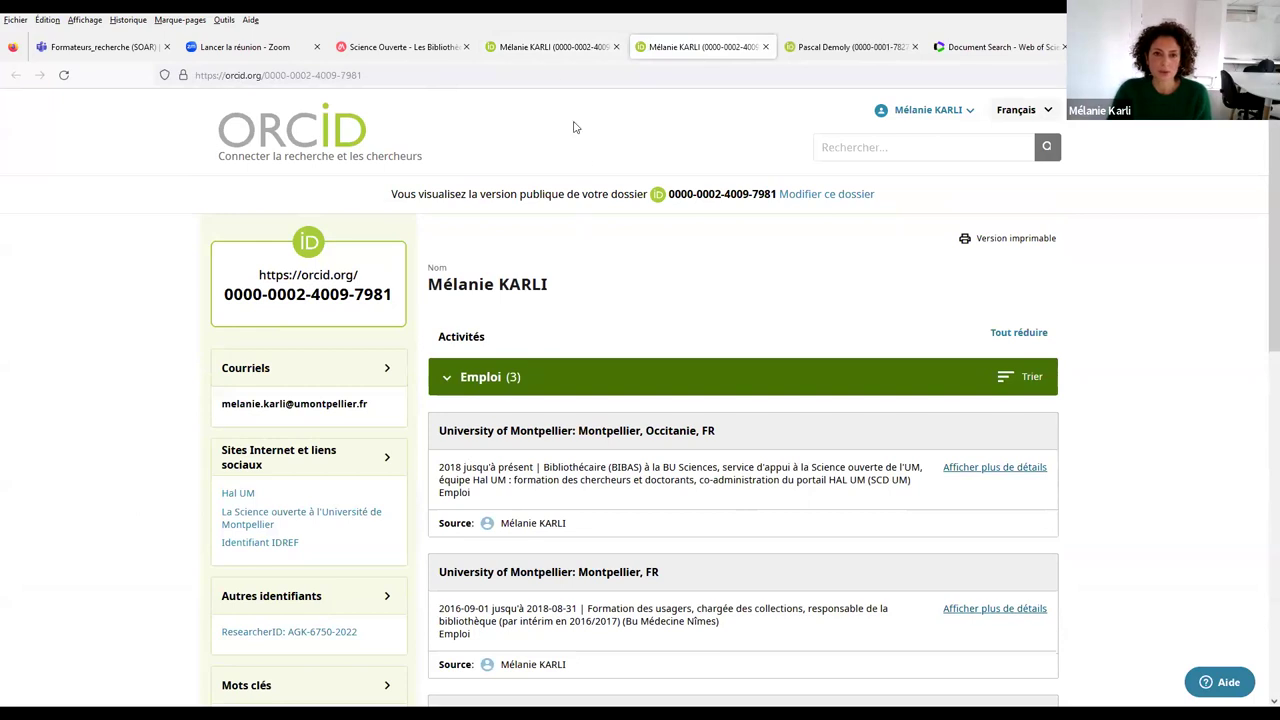
left_click(545, 55)
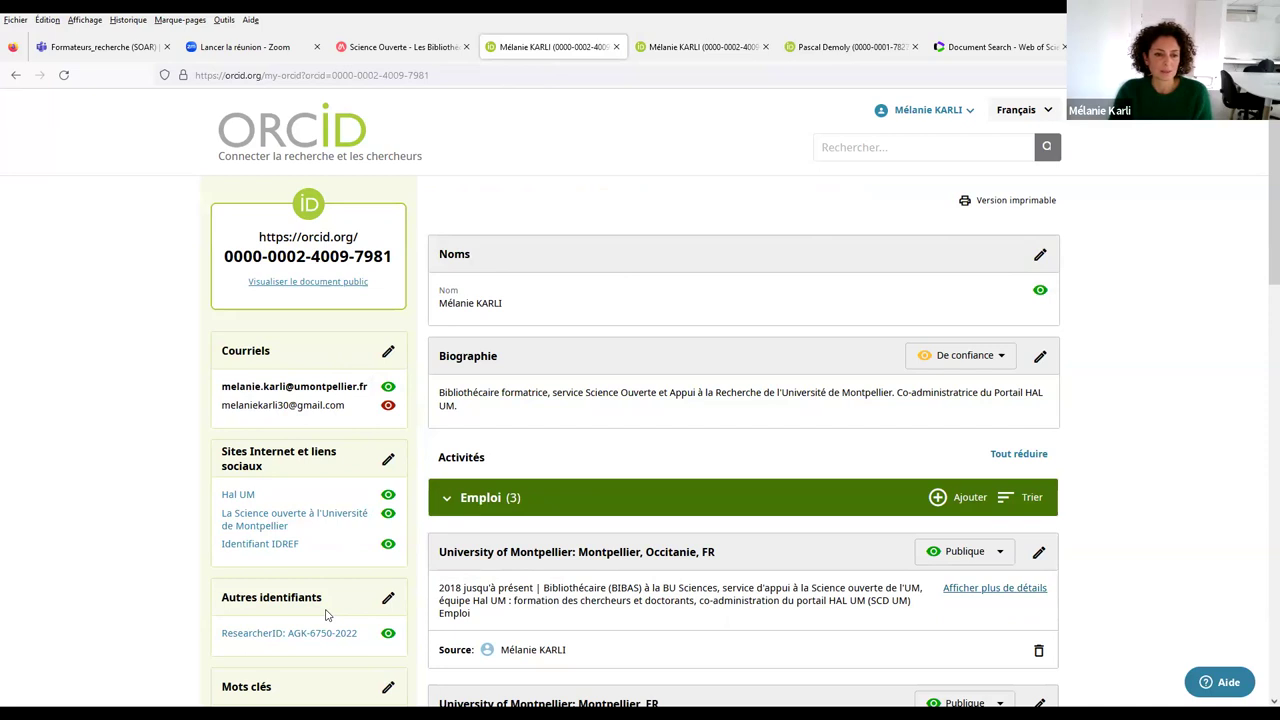
Try the primary e-mail's visibility as Parties de confiance and Privé, then set it to Publique and save the changes.
left_click(388, 356)
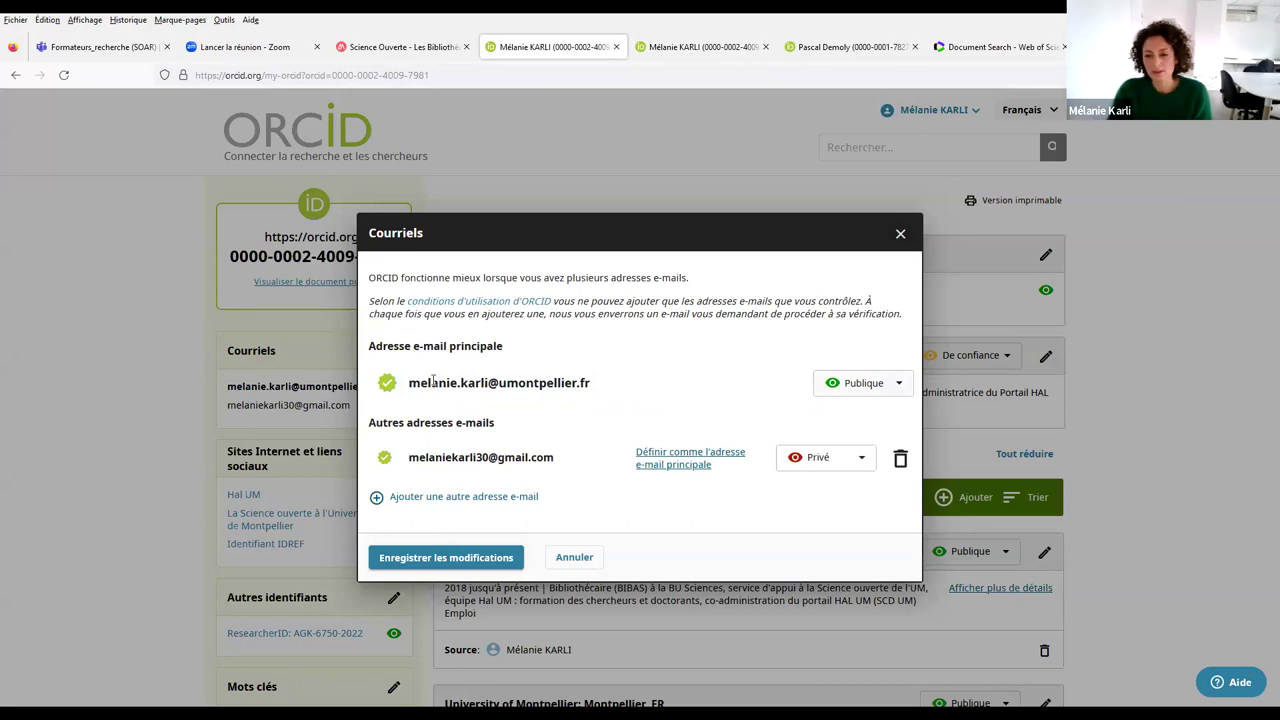
left_click(863, 383)
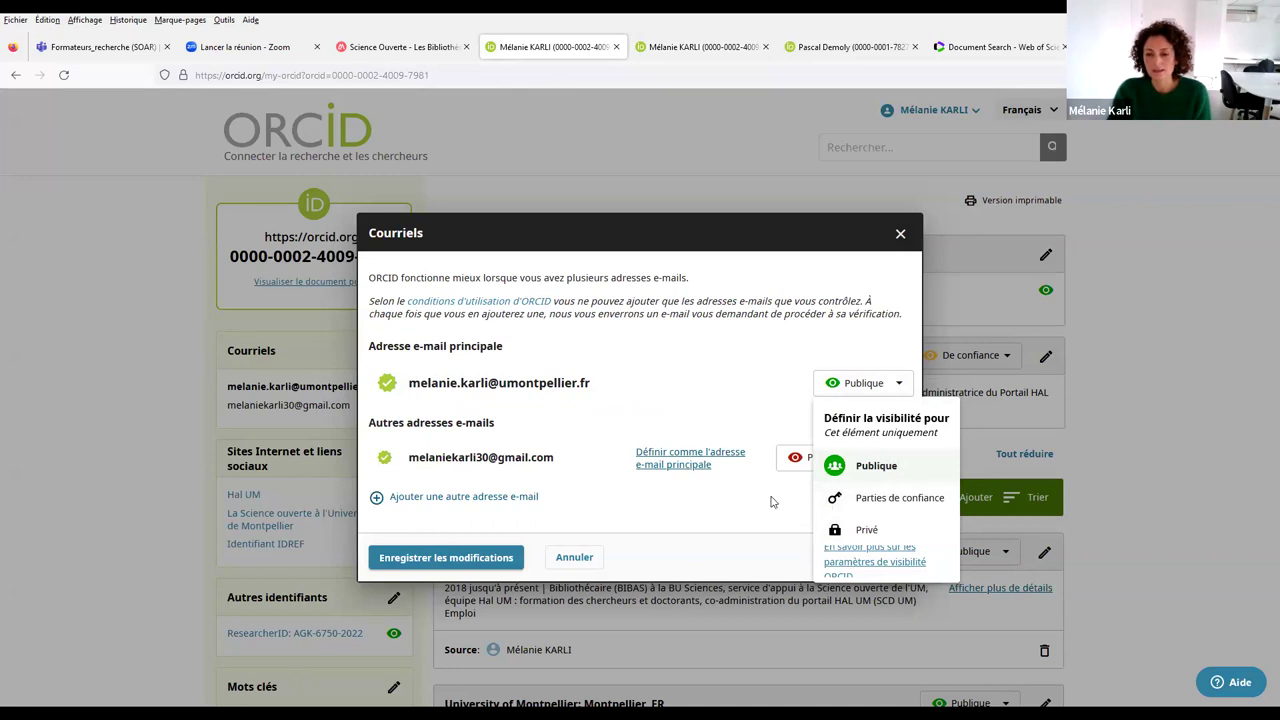
left_click(857, 500)
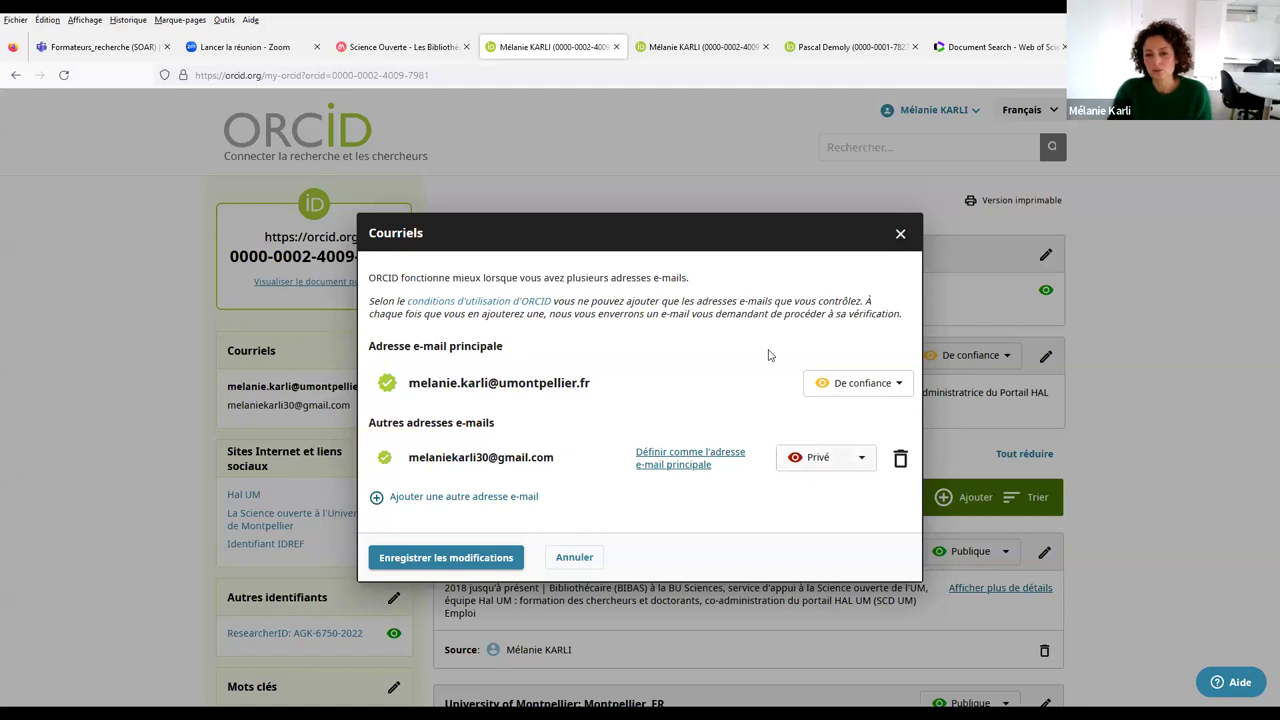
left_click(900, 386)
left_click(850, 528)
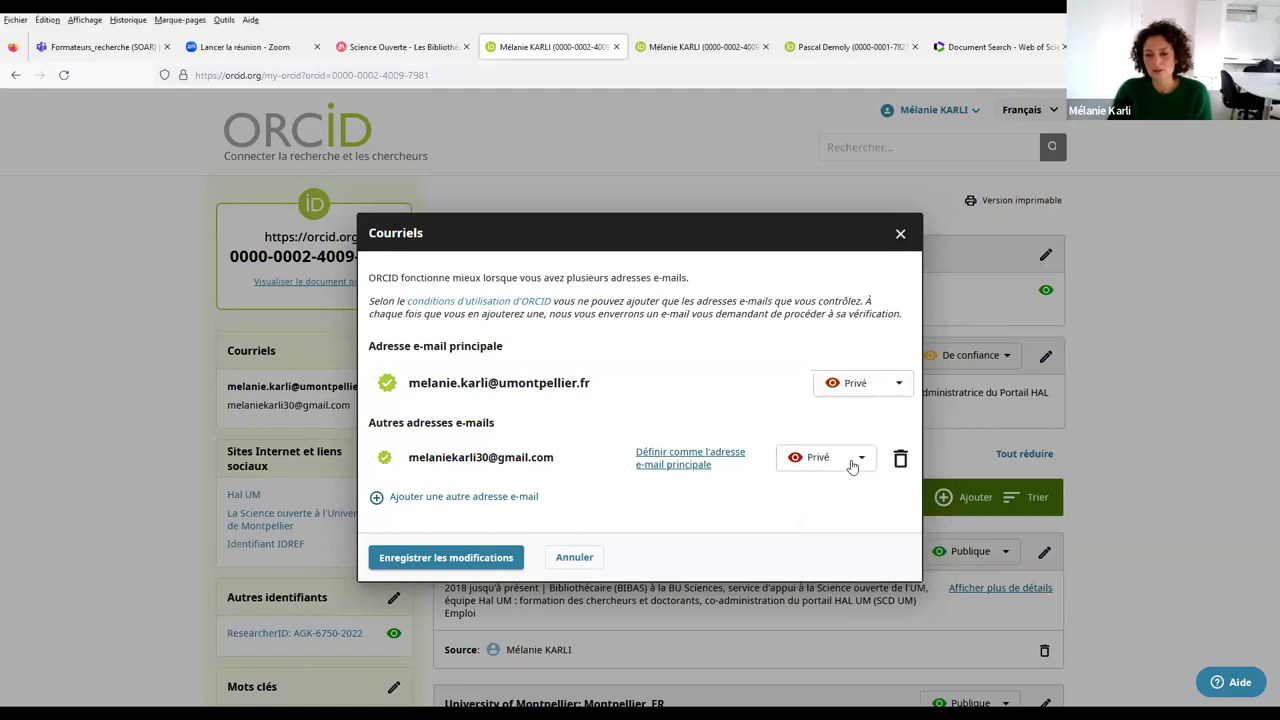
left_click(899, 386)
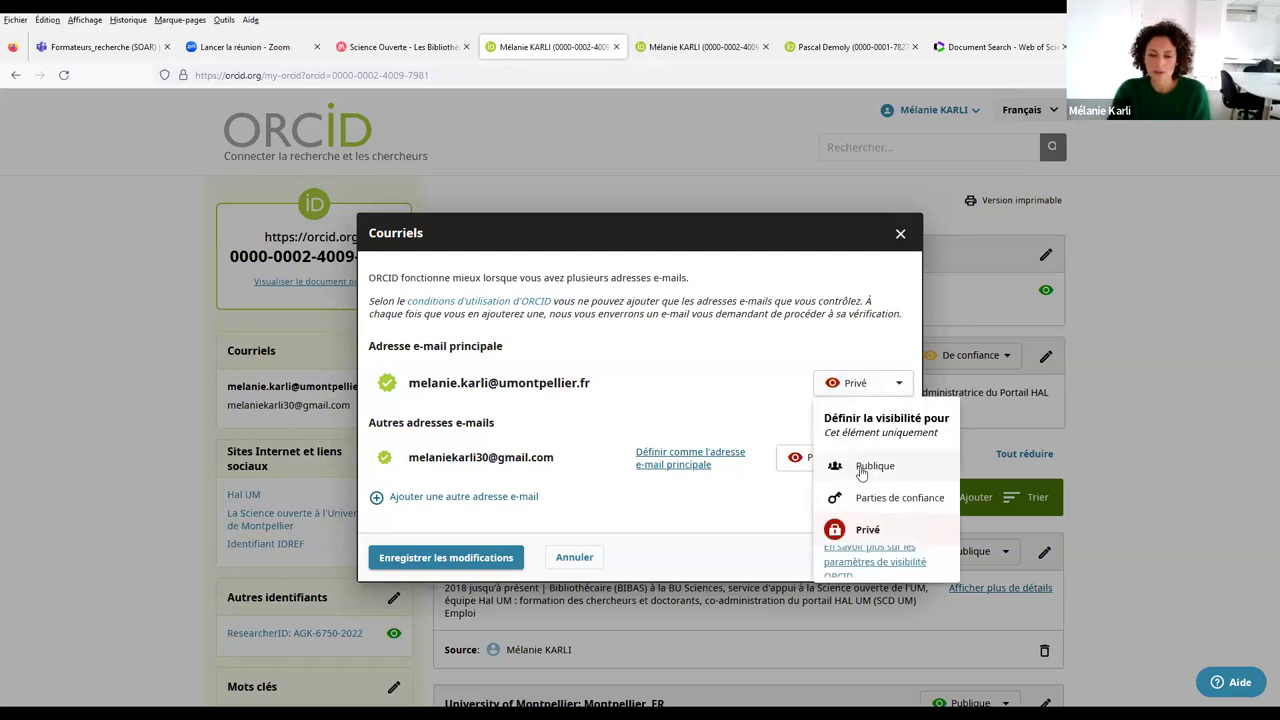
left_click(862, 470)
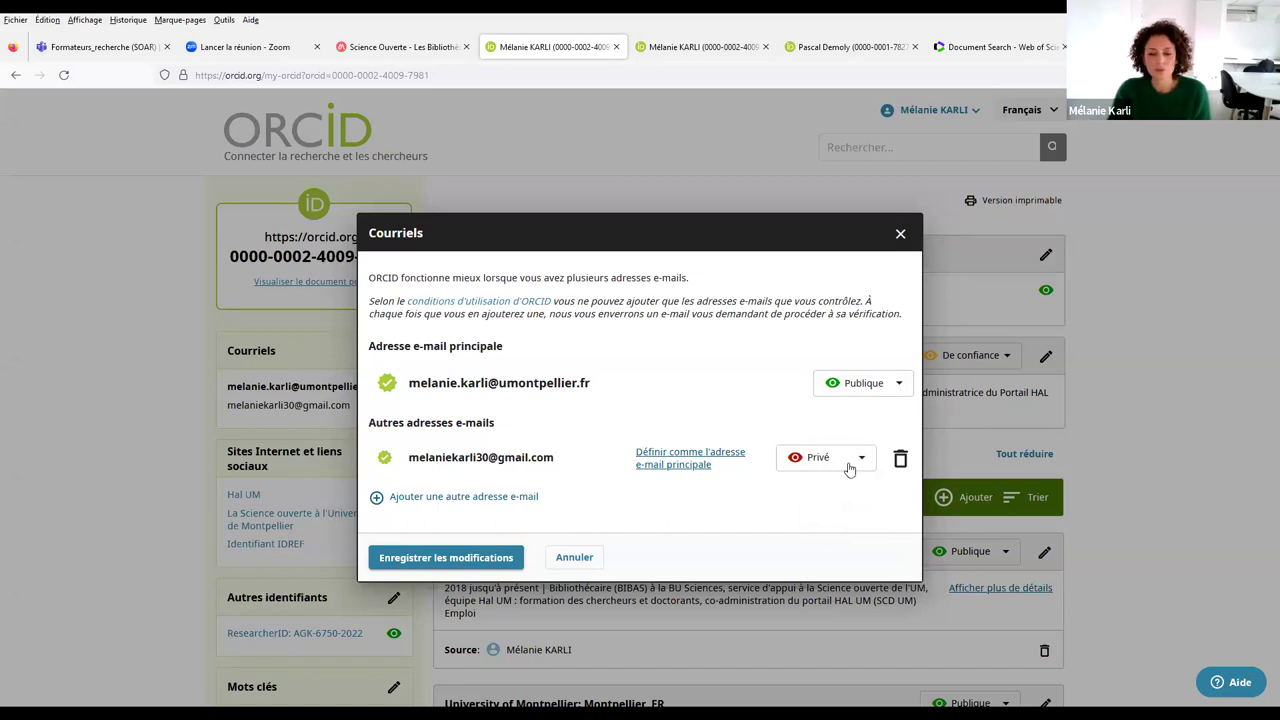
left_click(508, 560)
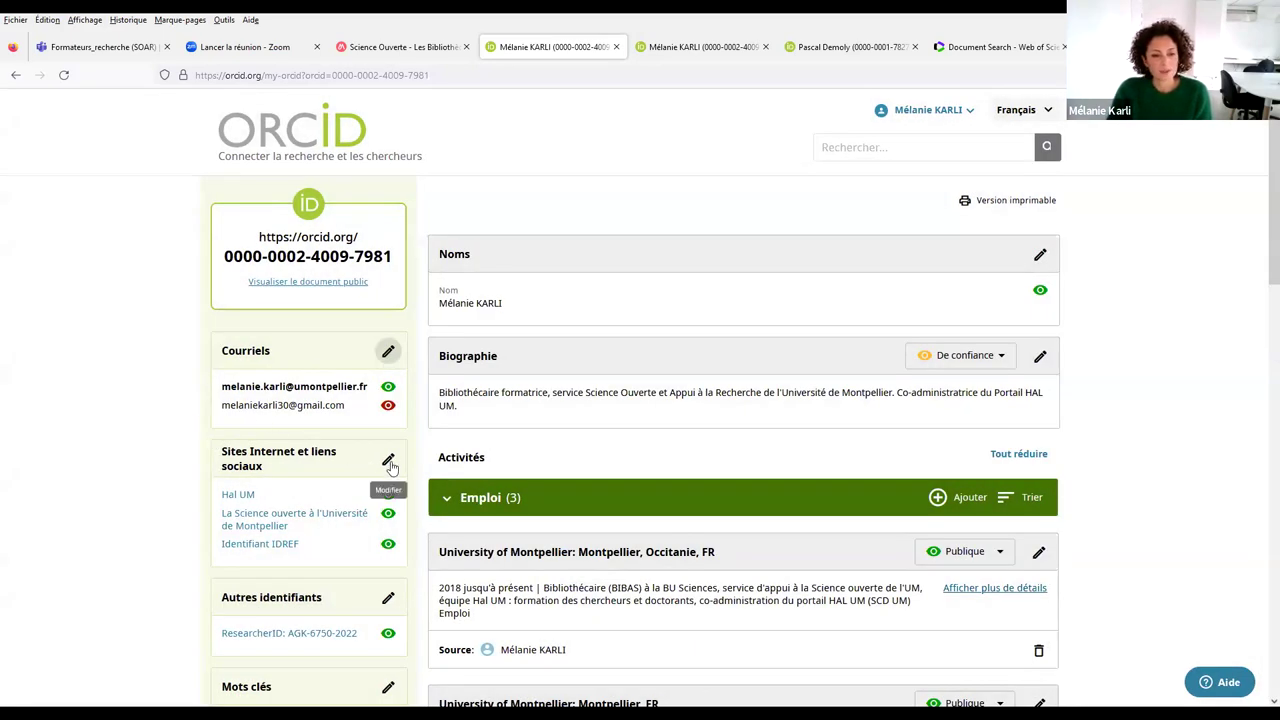
Examine the record's websites and social links, other identifiers, keywords and country sections.
left_click(389, 463)
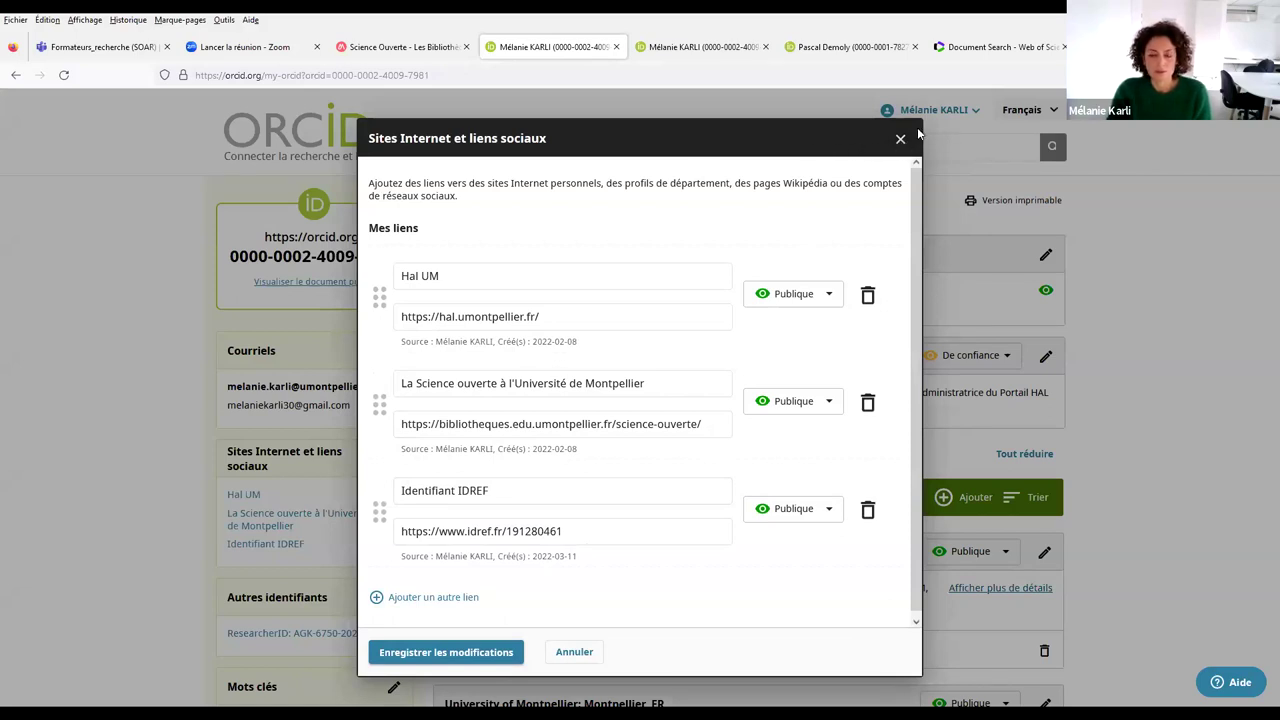
left_click(44, 565)
scroll(175, 549, "down", 3)
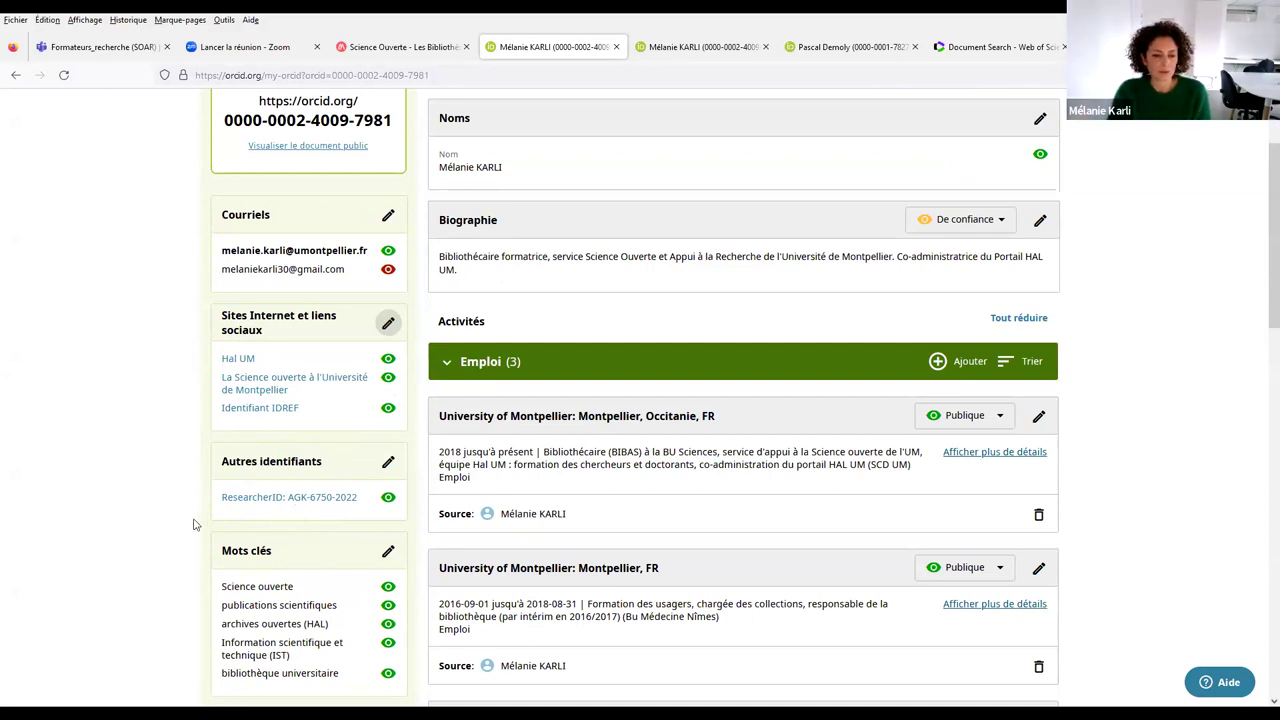
scroll(194, 524, "down", 3)
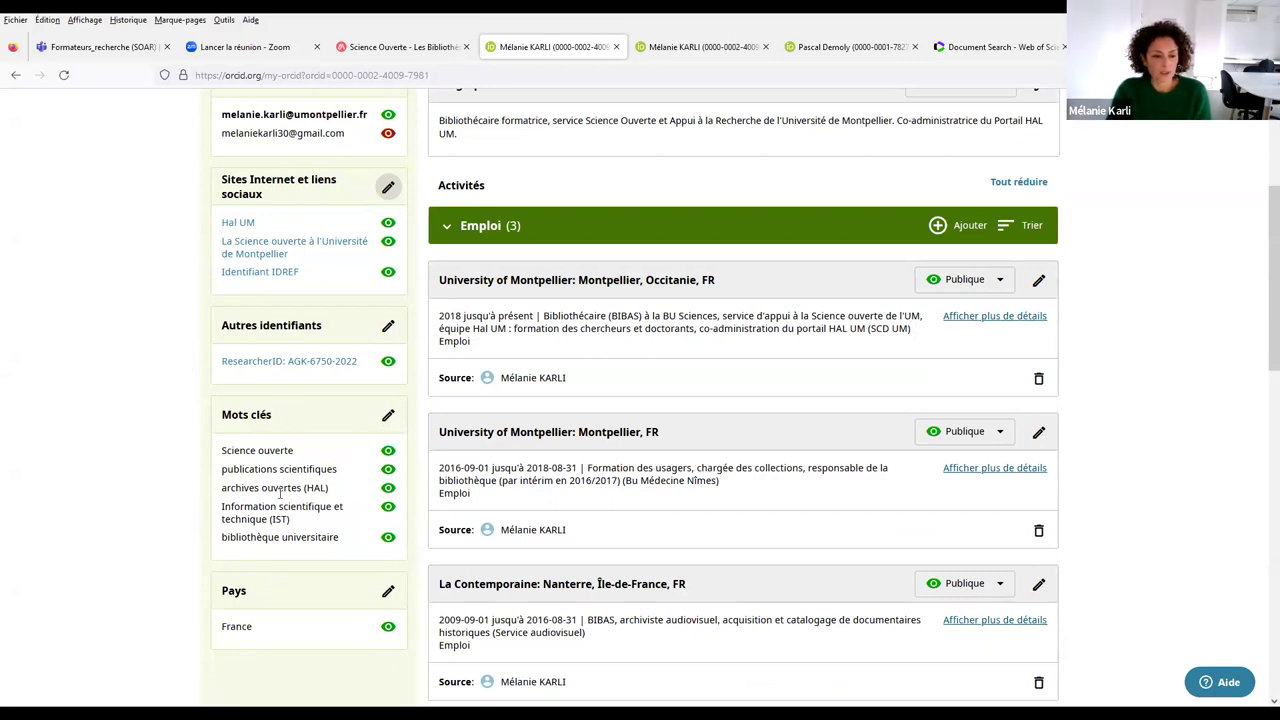
scroll(330, 578, "up", 3)
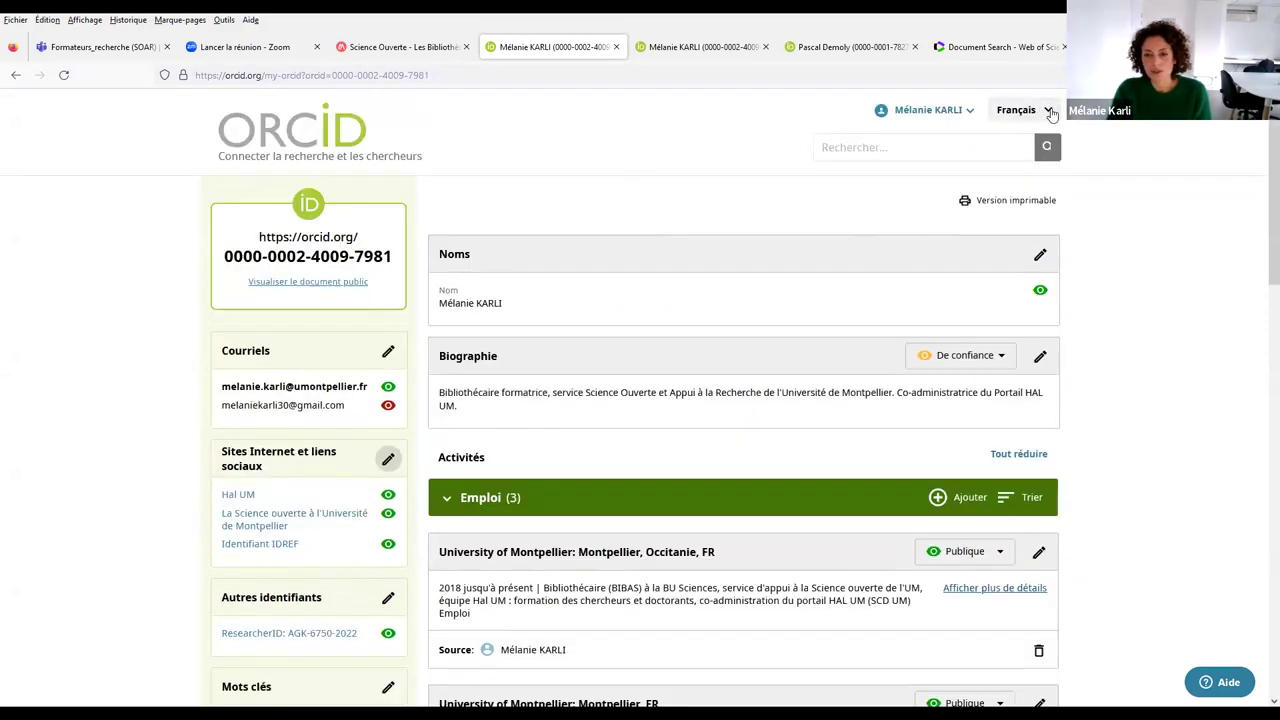
Open the account's inbox to view the notifications about changes made to the record.
left_click(970, 112)
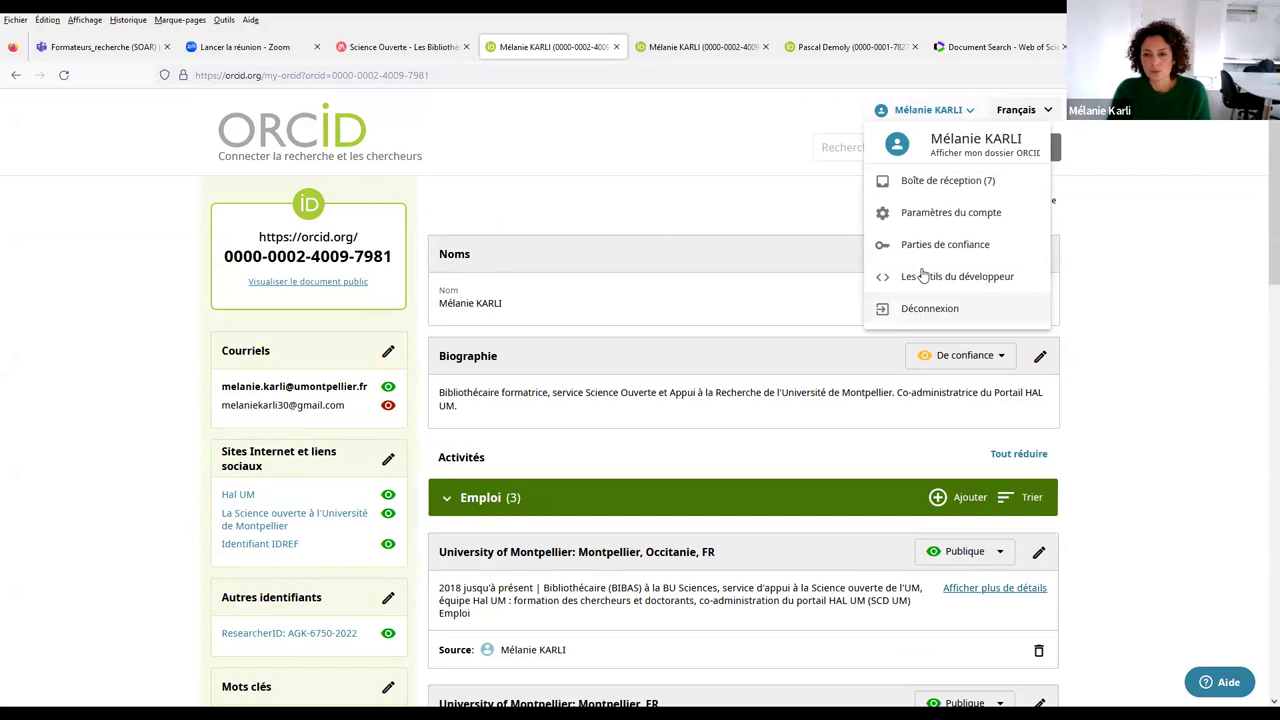
left_click(920, 182)
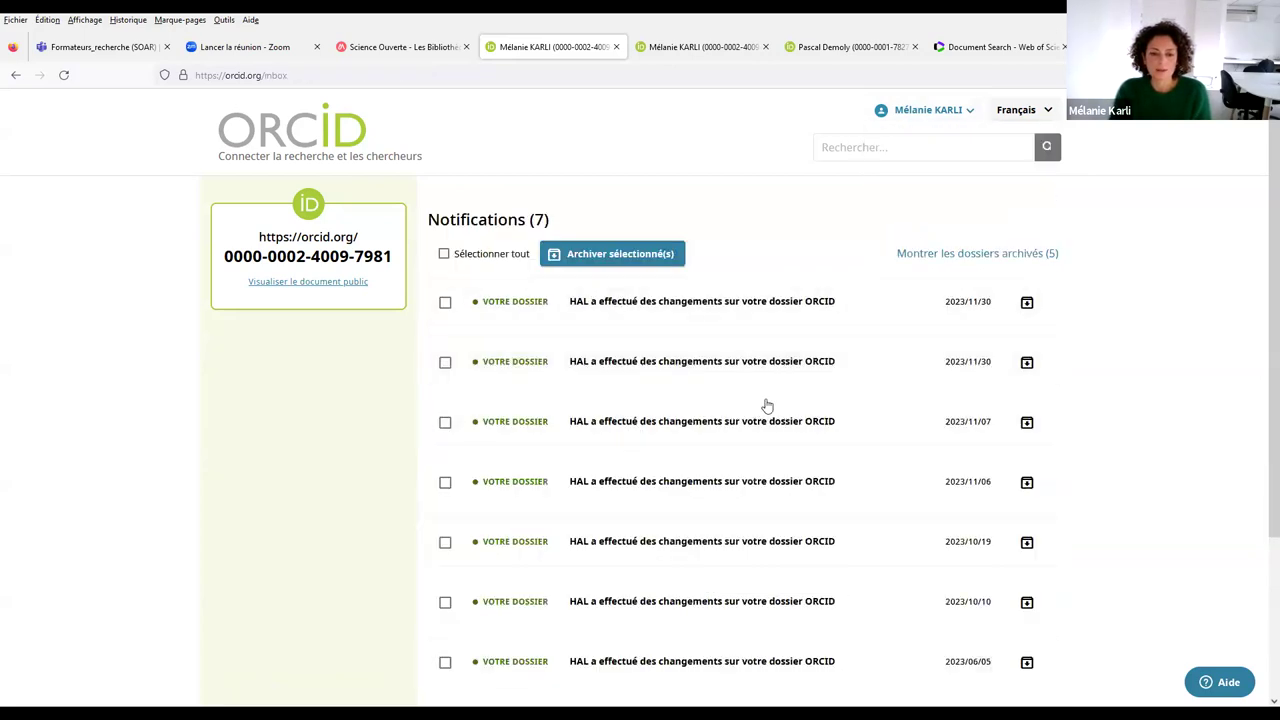
Open the account settings and examine the e-mail frequency options under Notifications.
left_click(972, 112)
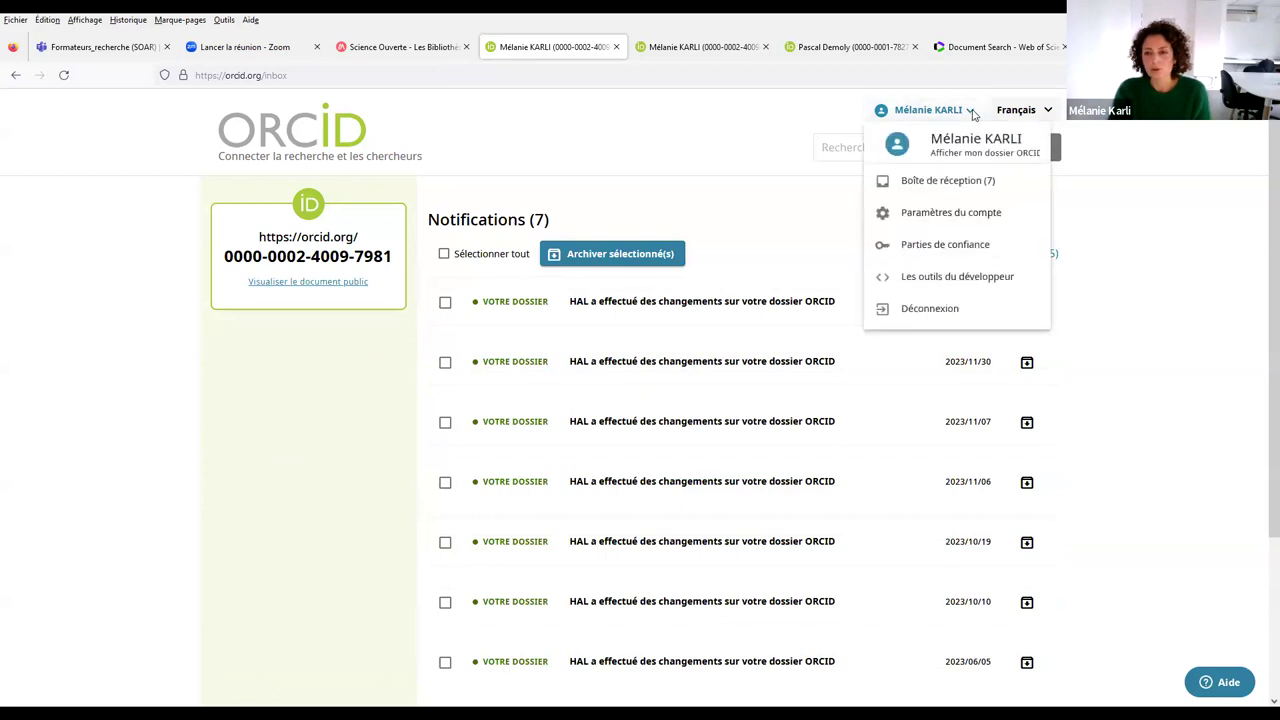
left_click(943, 183)
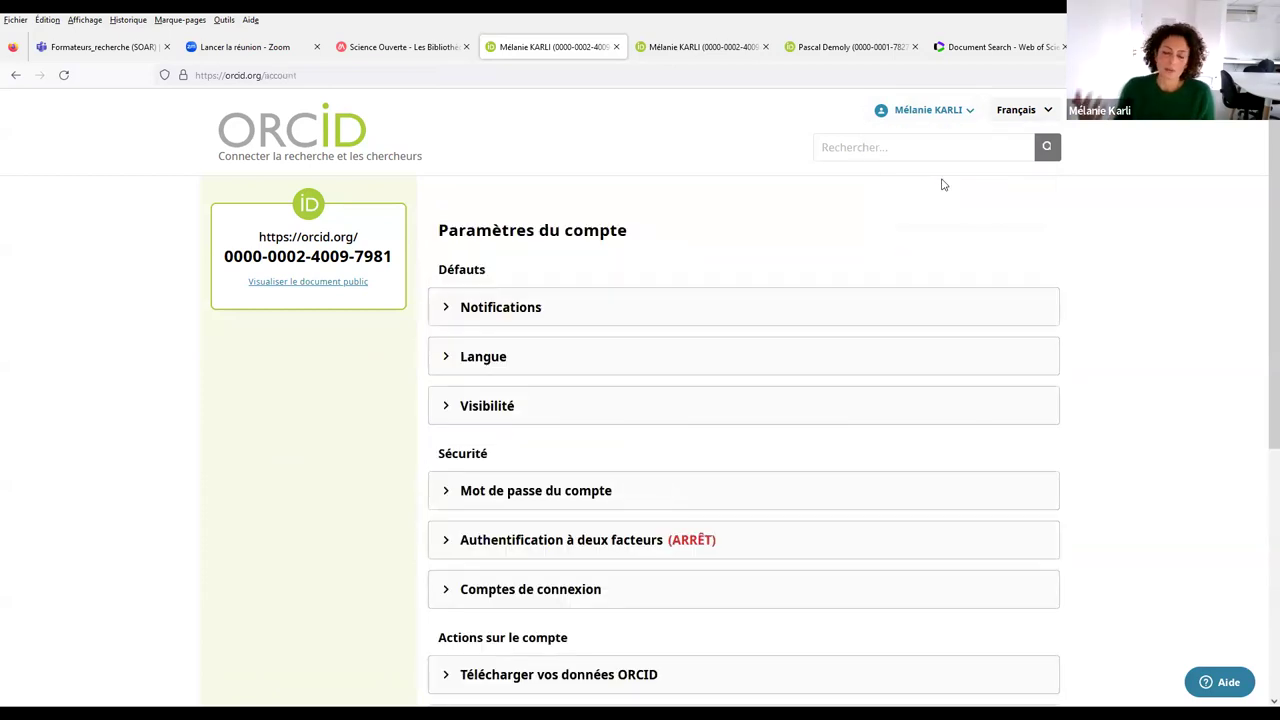
left_click(447, 309)
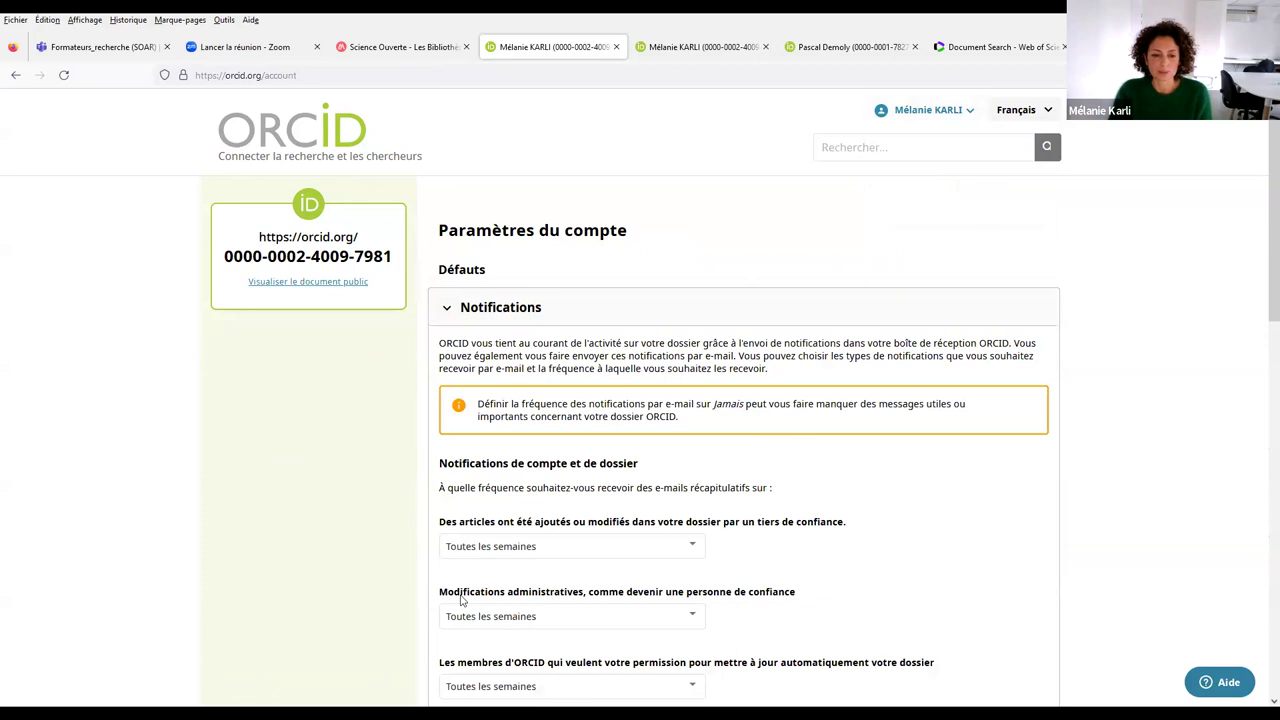
scroll(462, 530, "down", 3)
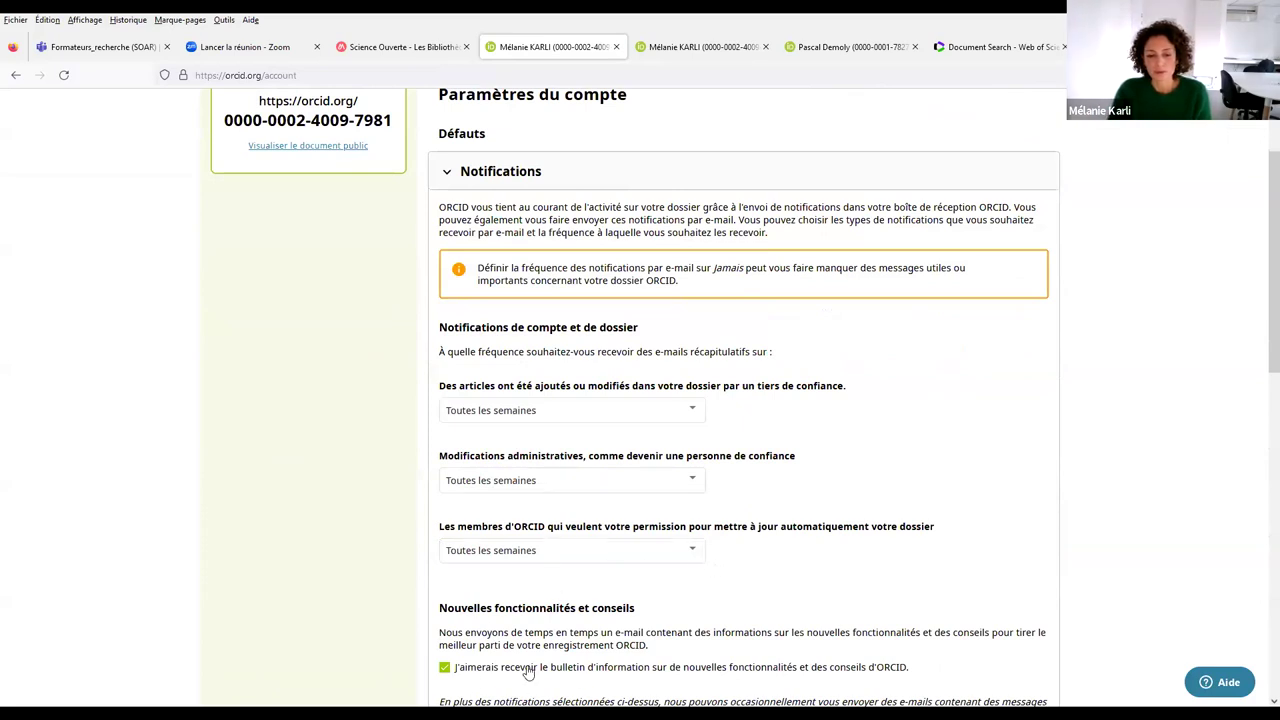
scroll(540, 598, "up", 2)
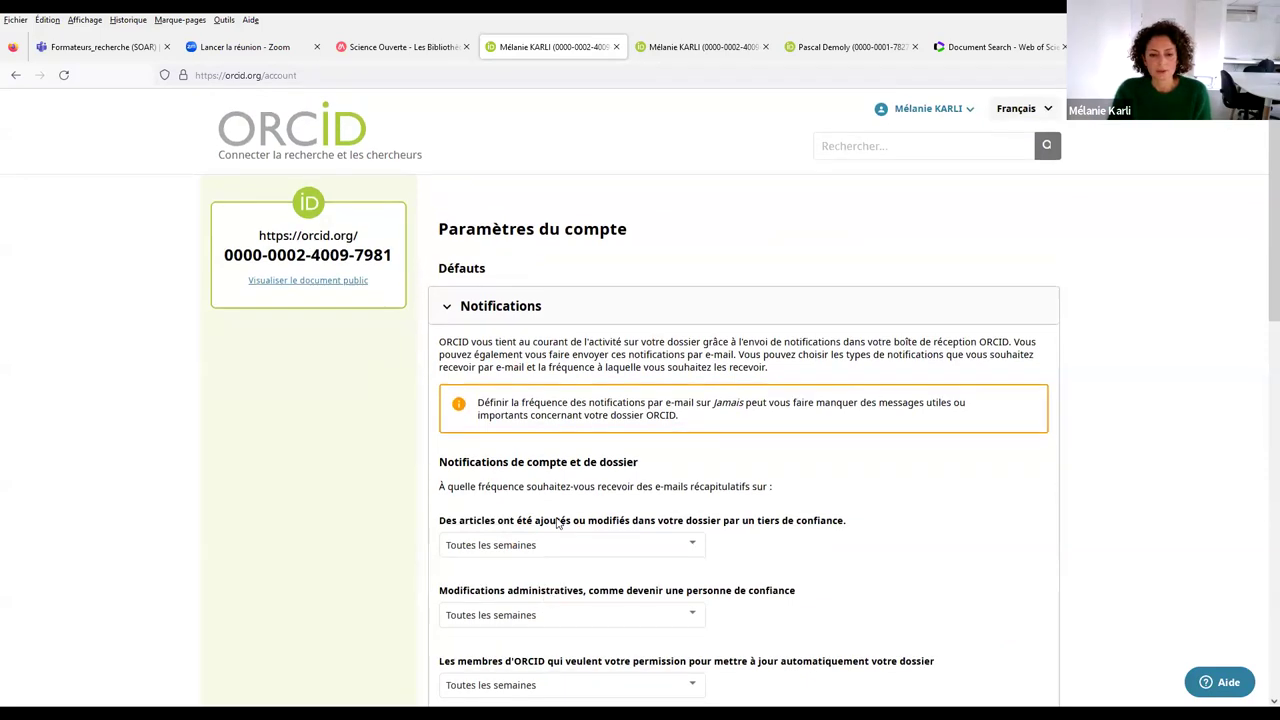
scroll(510, 530, "down", 1)
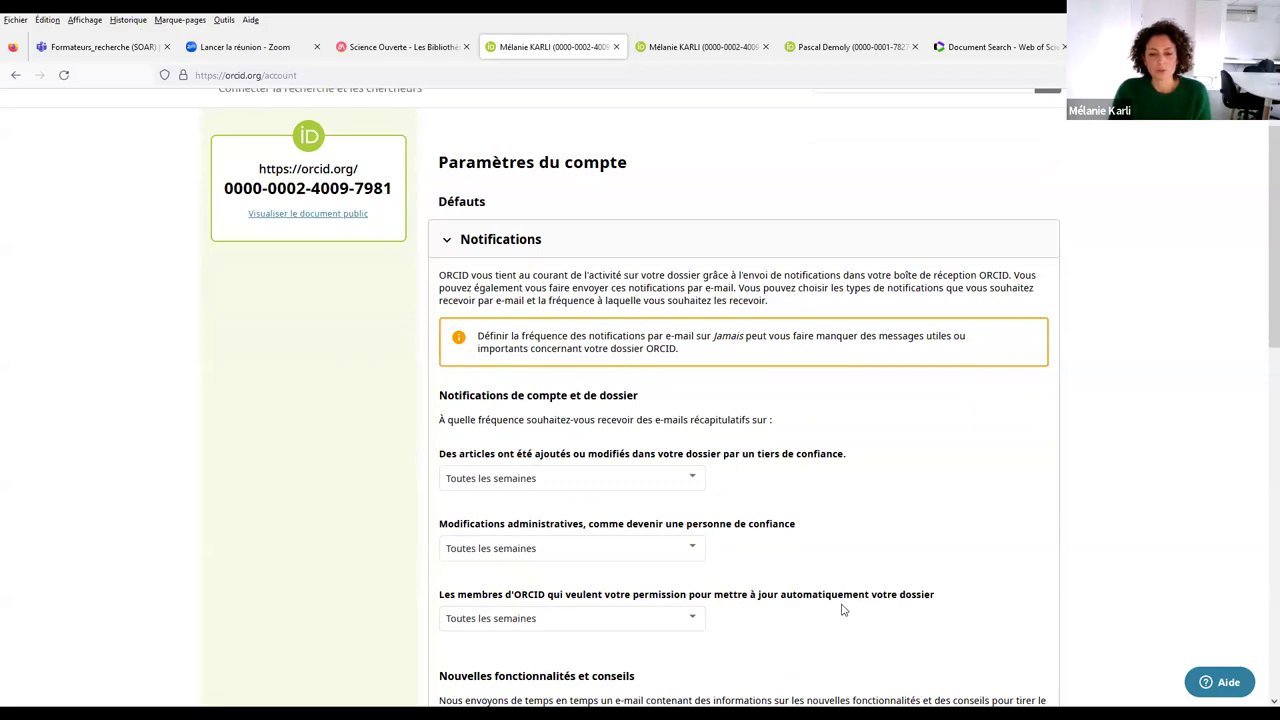
scroll(610, 492, "up", 1)
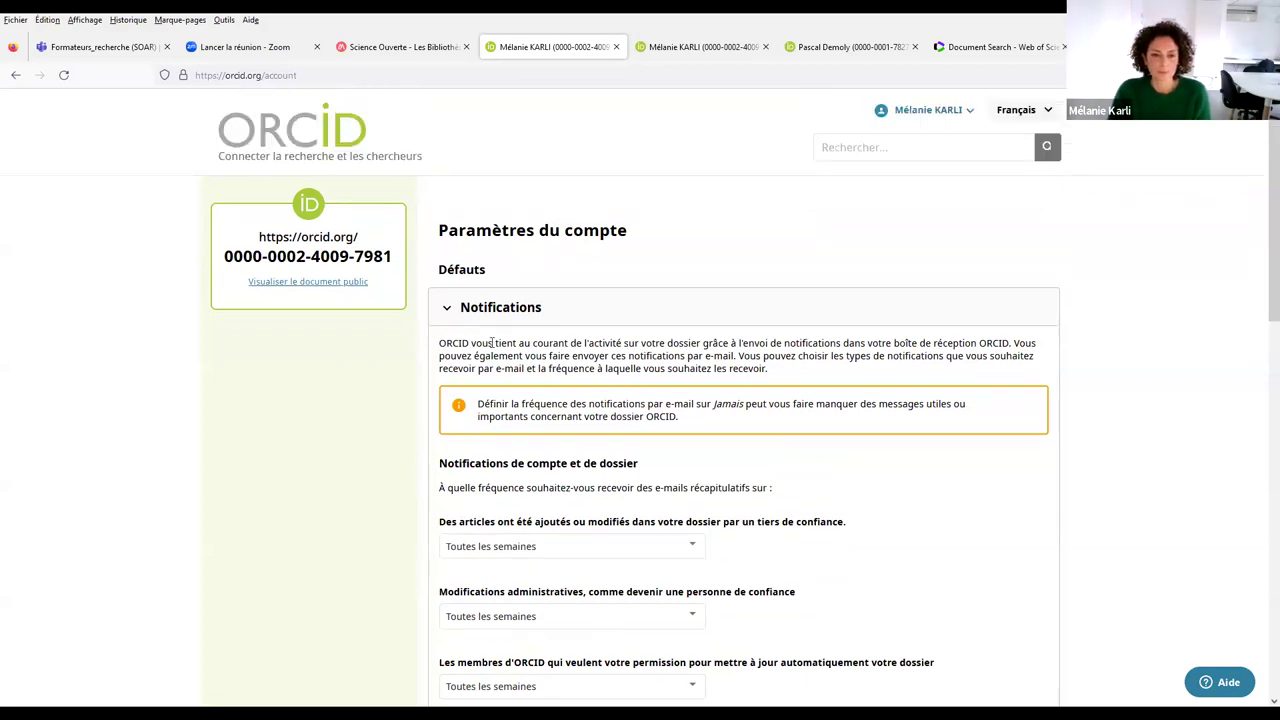
left_click(448, 314)
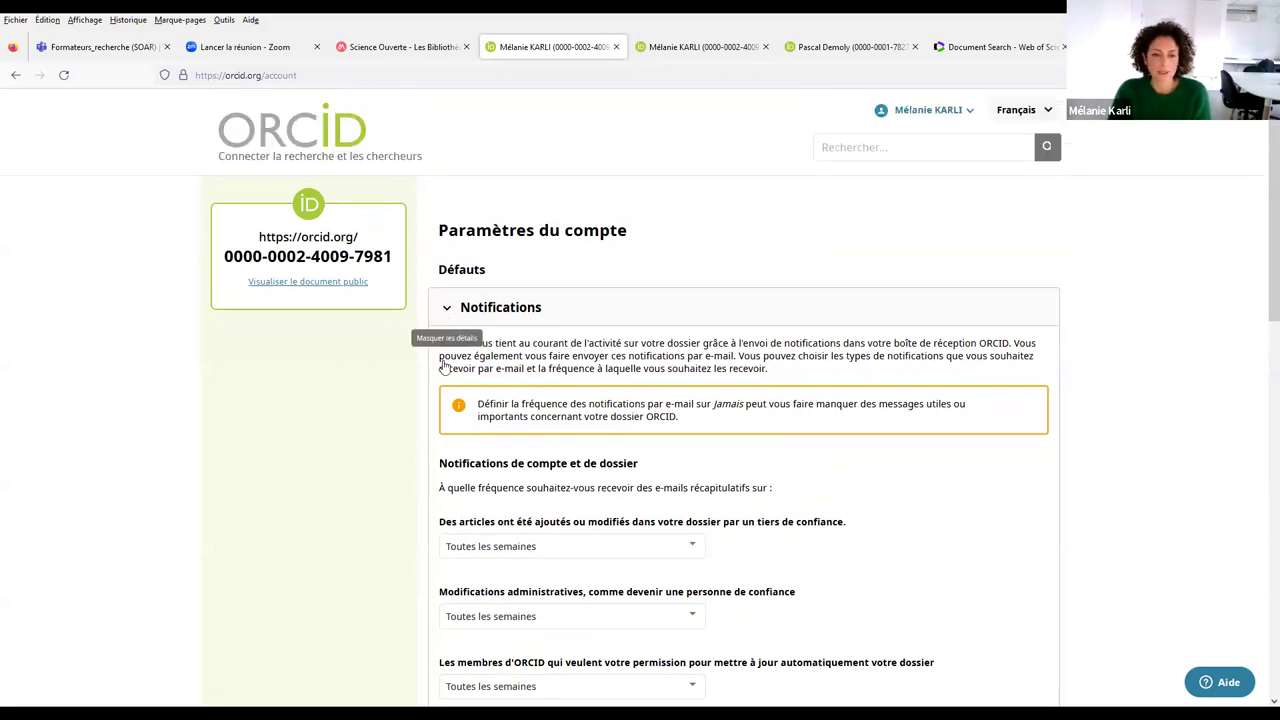
Check the Langue setting and the default visibility options for new items added to the record.
left_click(450, 366)
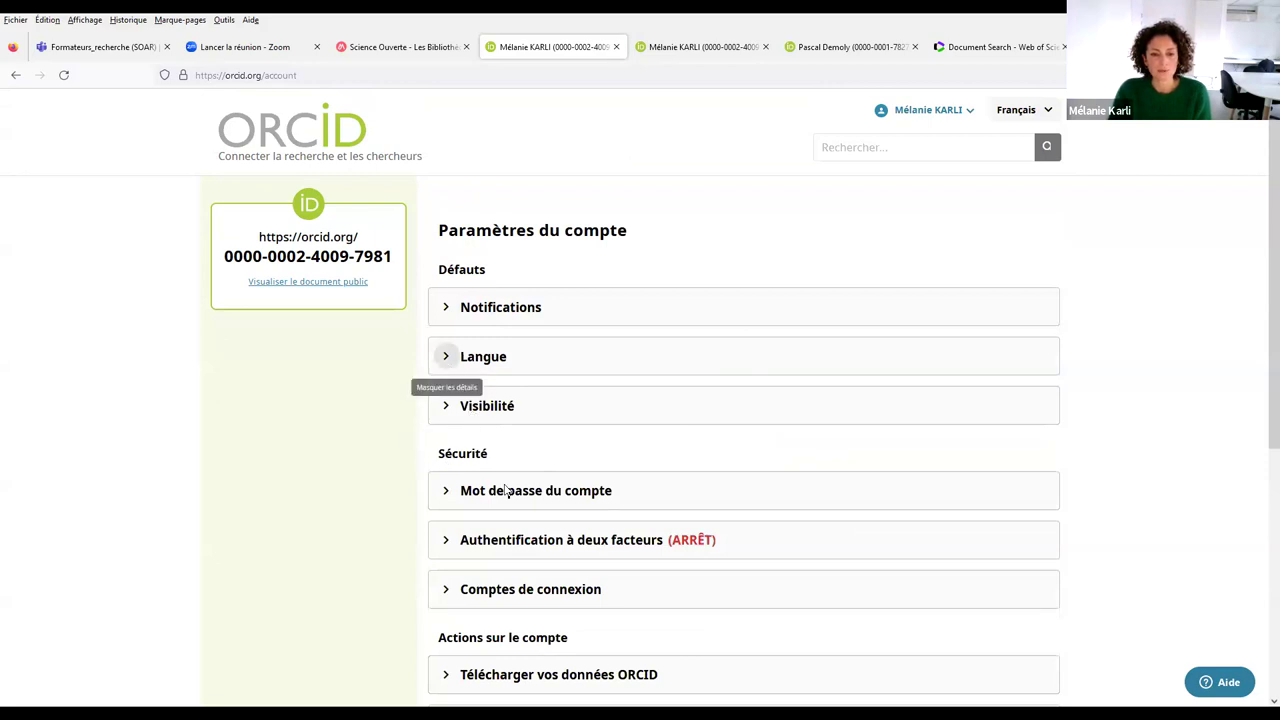
left_click(448, 366)
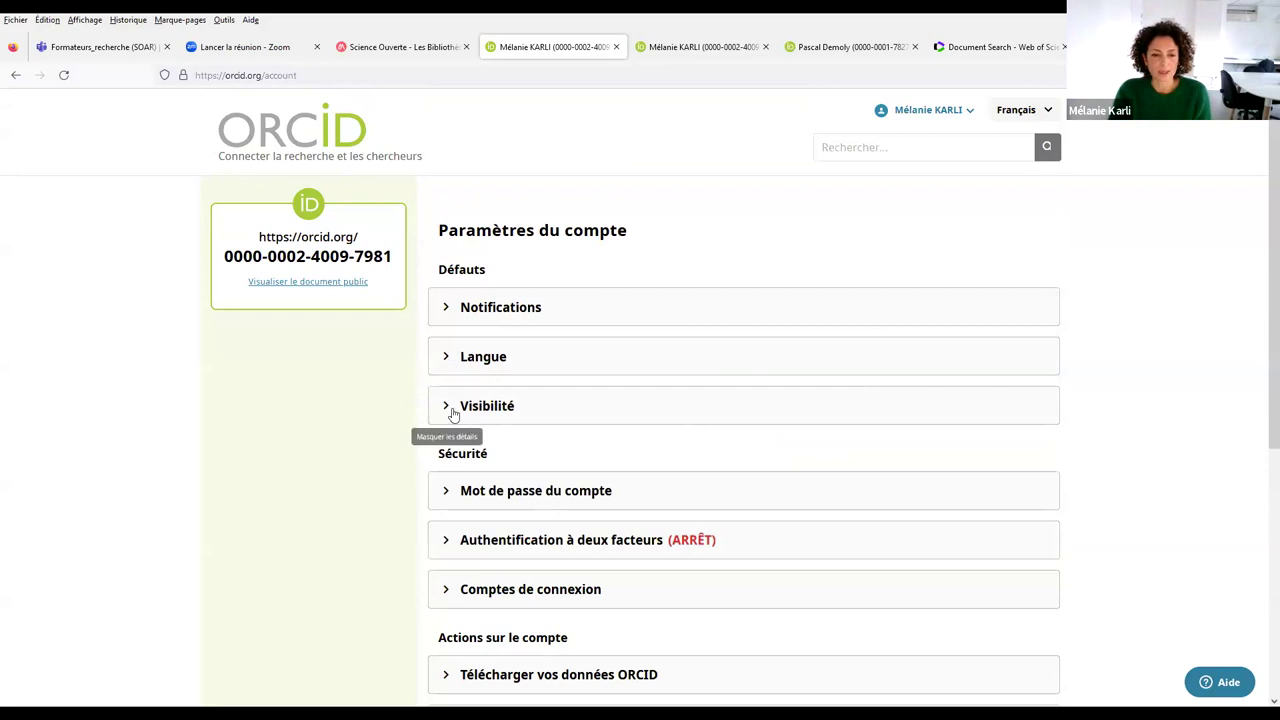
left_click(448, 410)
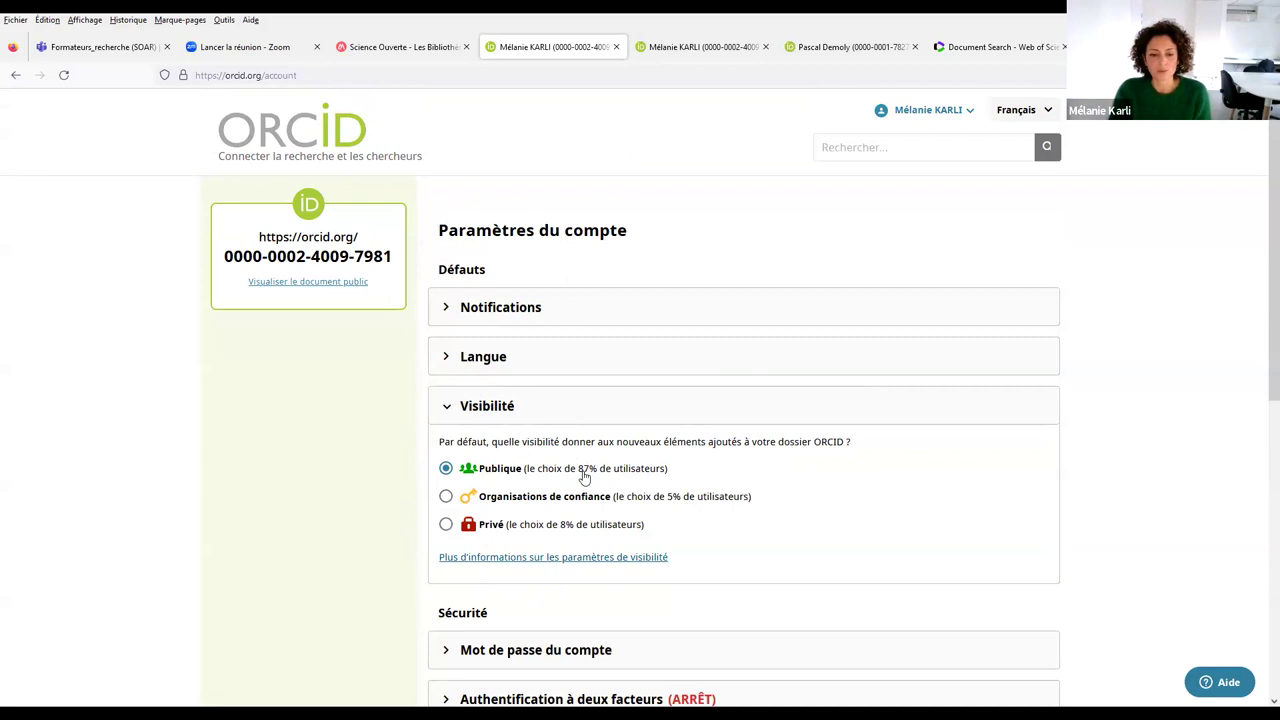
left_click(446, 409)
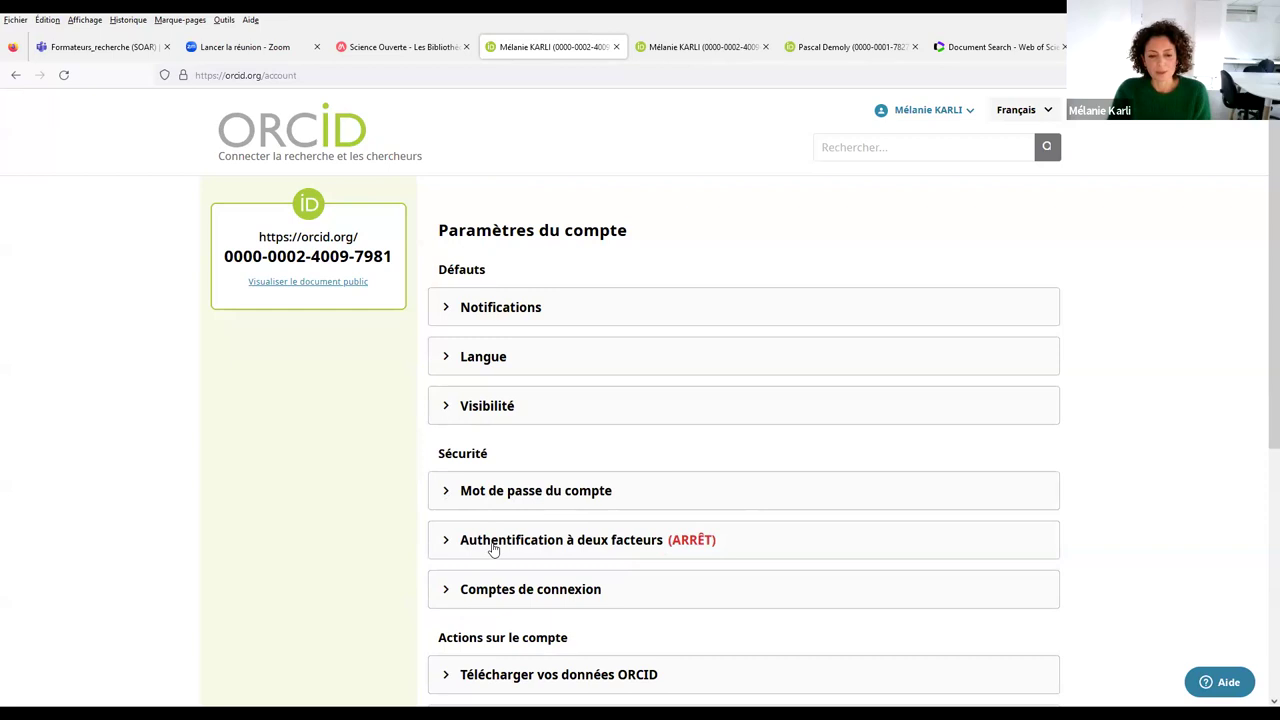
Examine the alternative sign-in accounts linked to the ORCID account under Comptes de connexion.
scroll(490, 545, "down", 1)
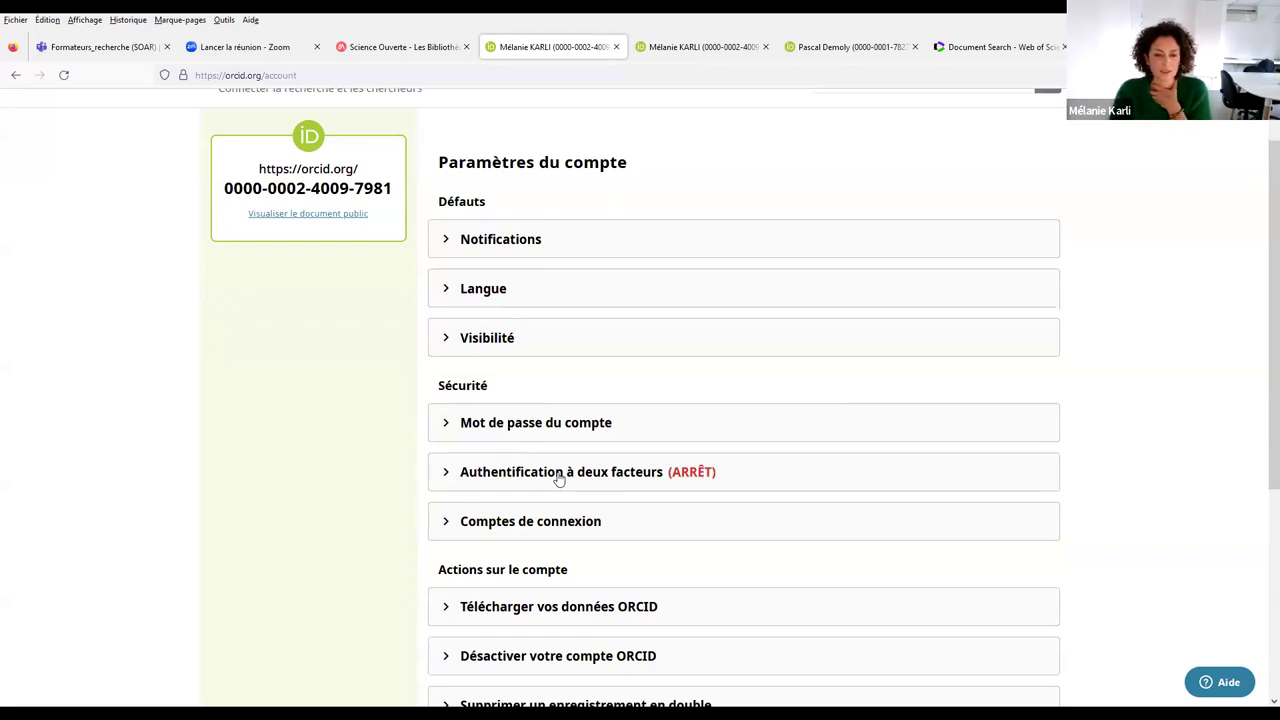
left_click(446, 521)
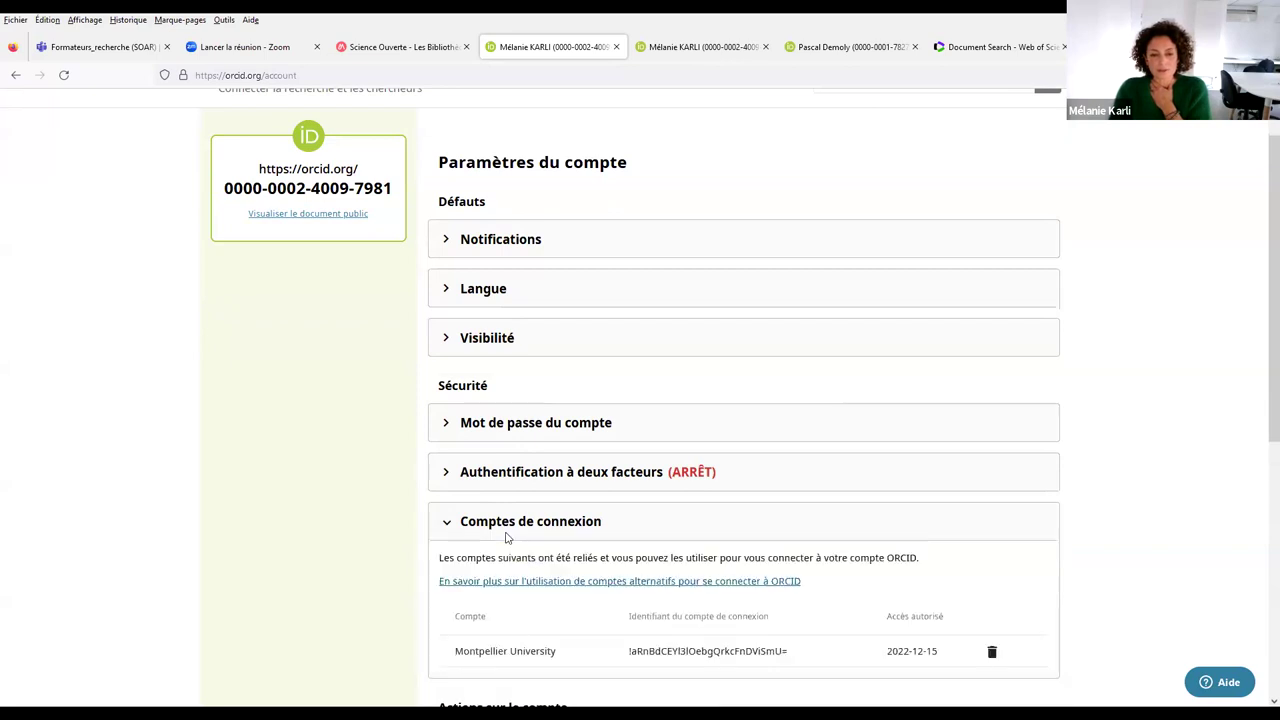
scroll(508, 540, "down", 2)
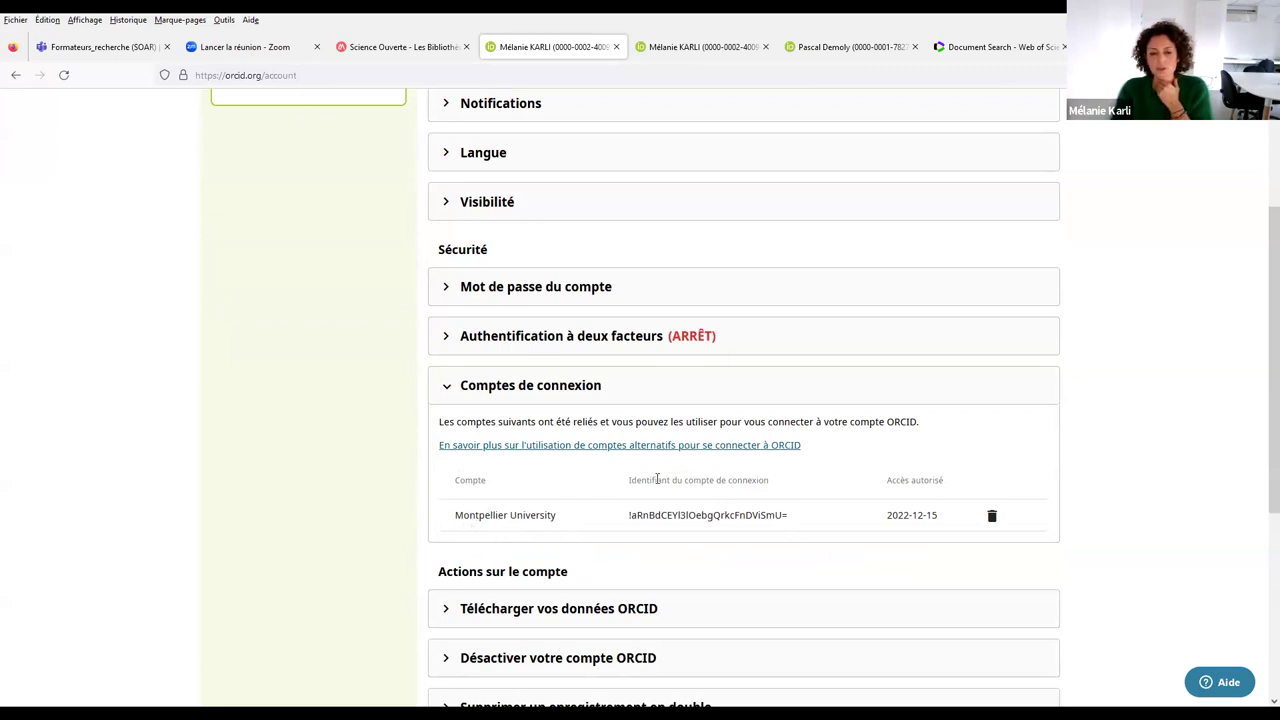
left_click(447, 390)
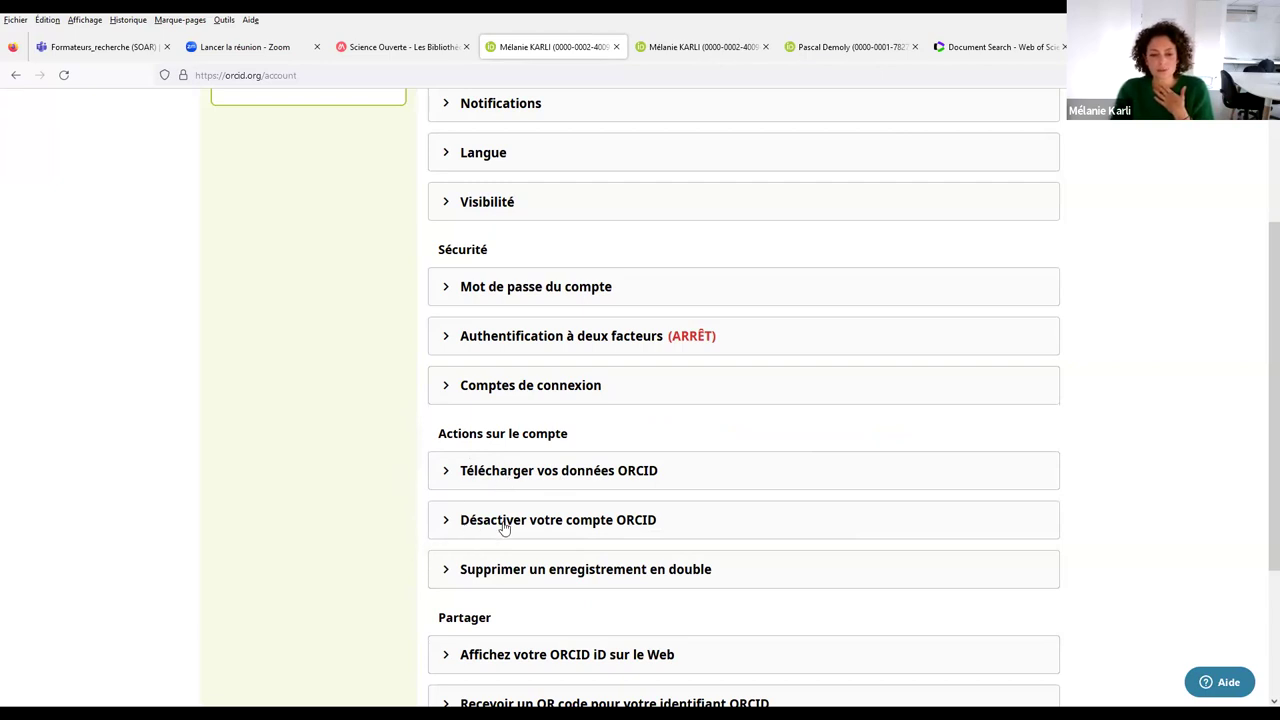
Review the instructions and form for removing a duplicate ORCID record.
scroll(500, 525, "down", 1)
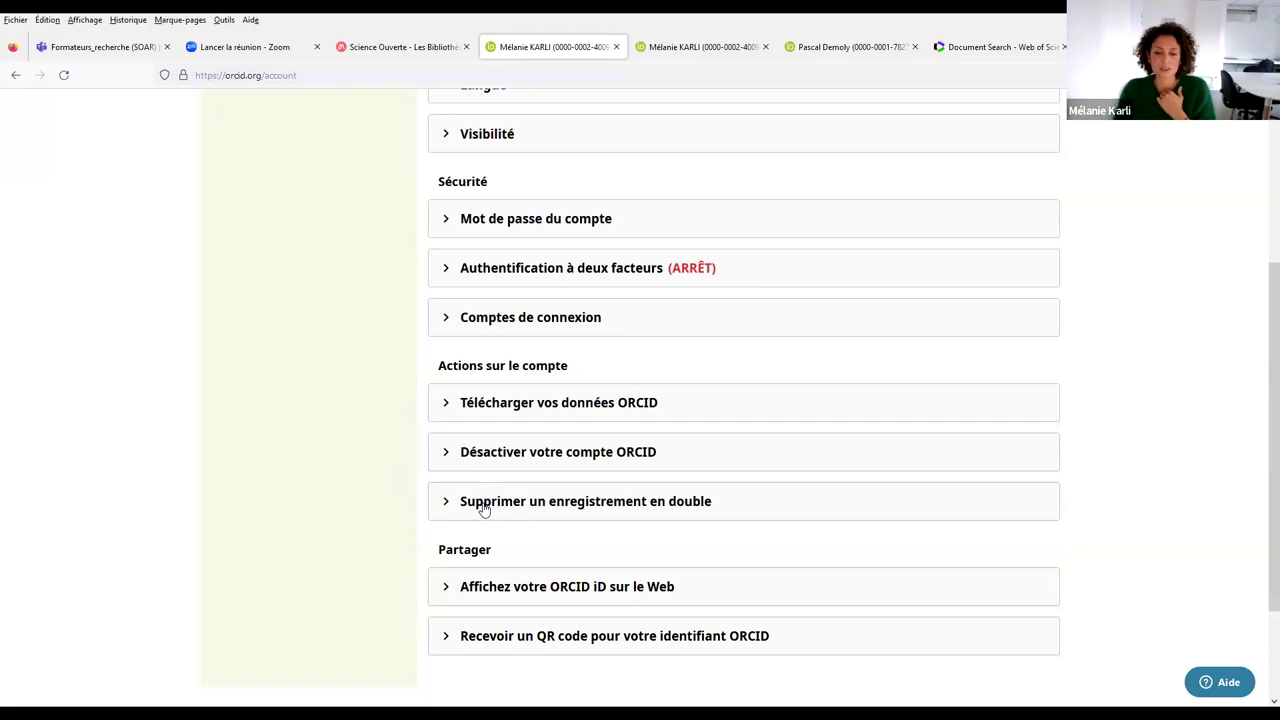
left_click(537, 518)
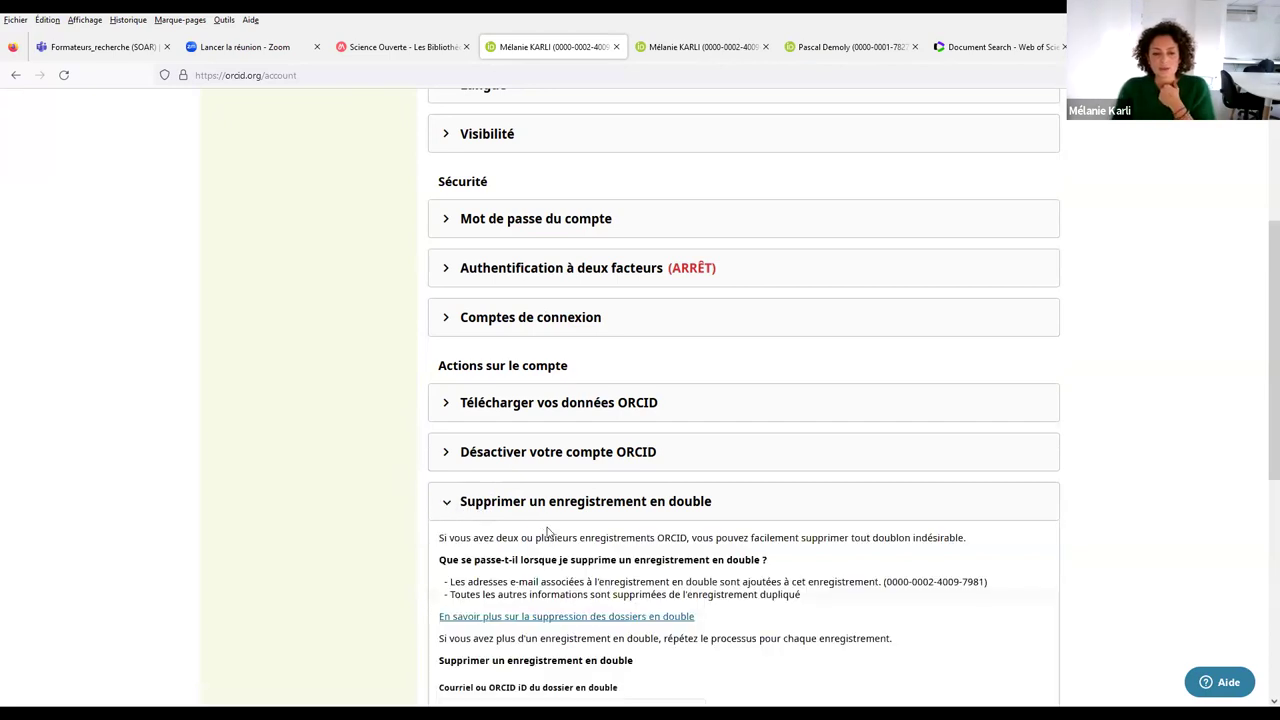
scroll(545, 526, "down", 3)
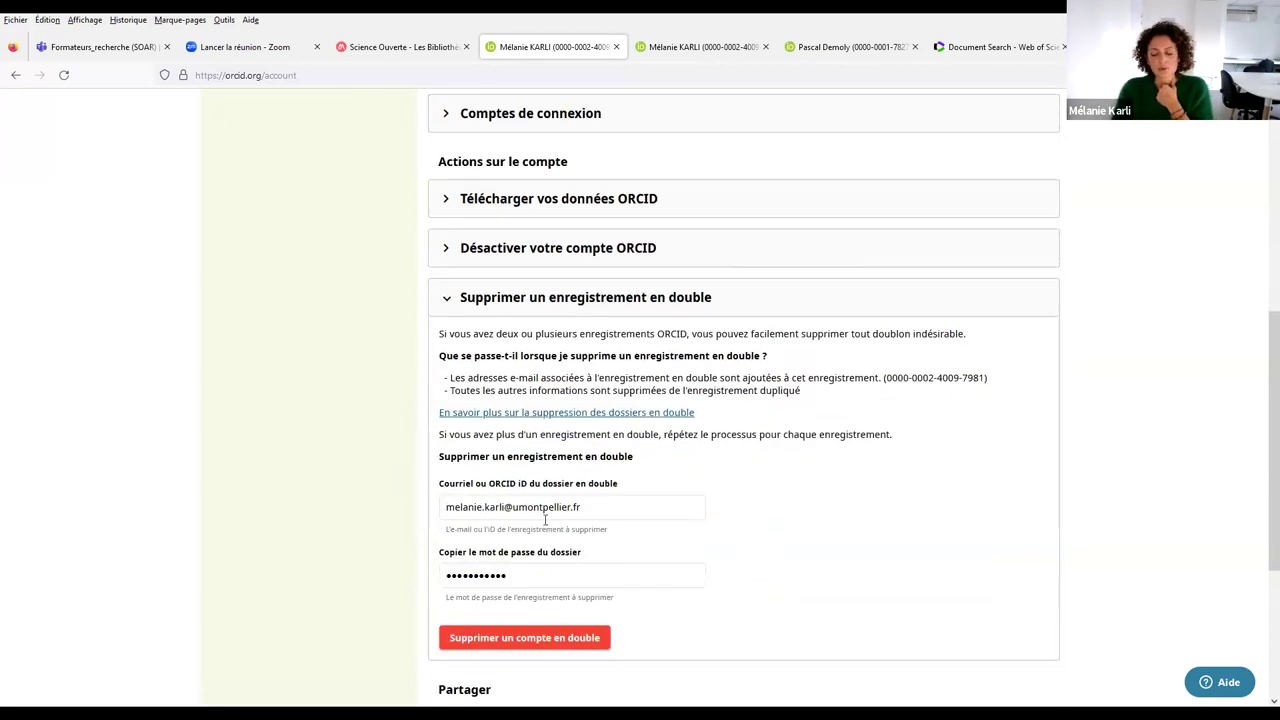
scroll(462, 500, "up", 2)
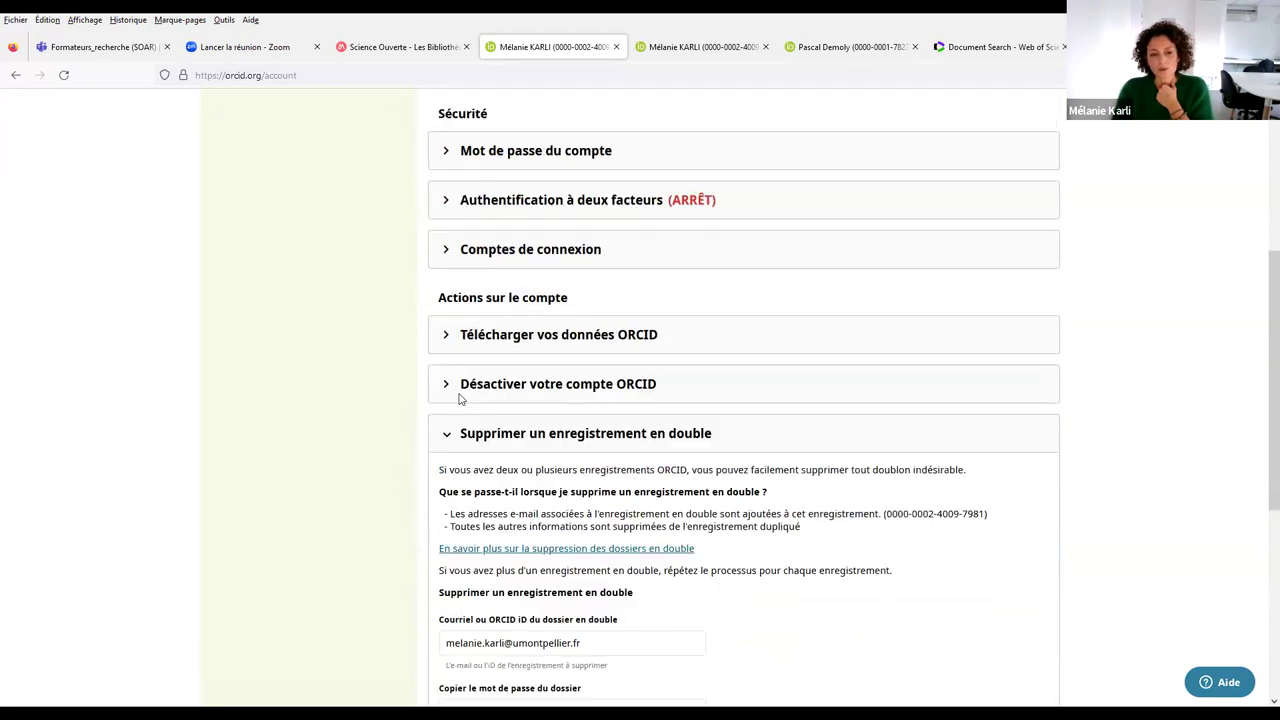
Check the e-mail or iD and password fields of the duplicate-record removal form, and collapse that section.
scroll(466, 511, "down", 2)
left_click(484, 558)
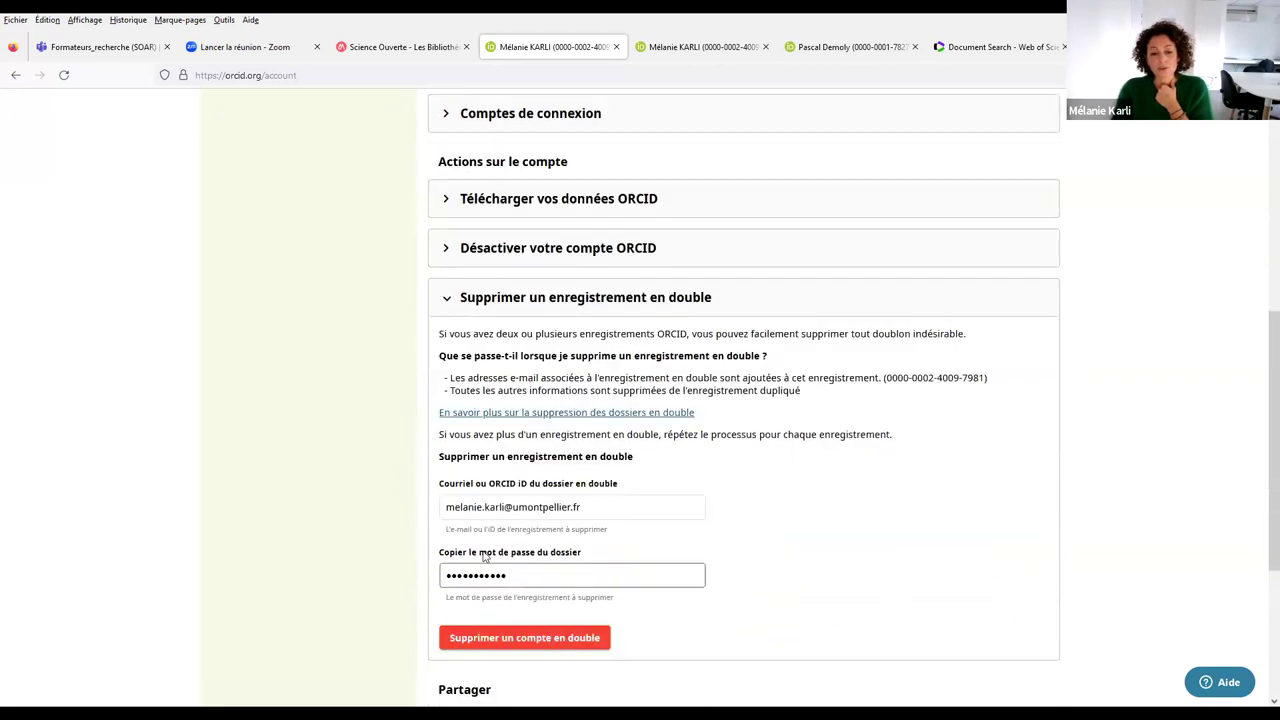
left_click(446, 299)
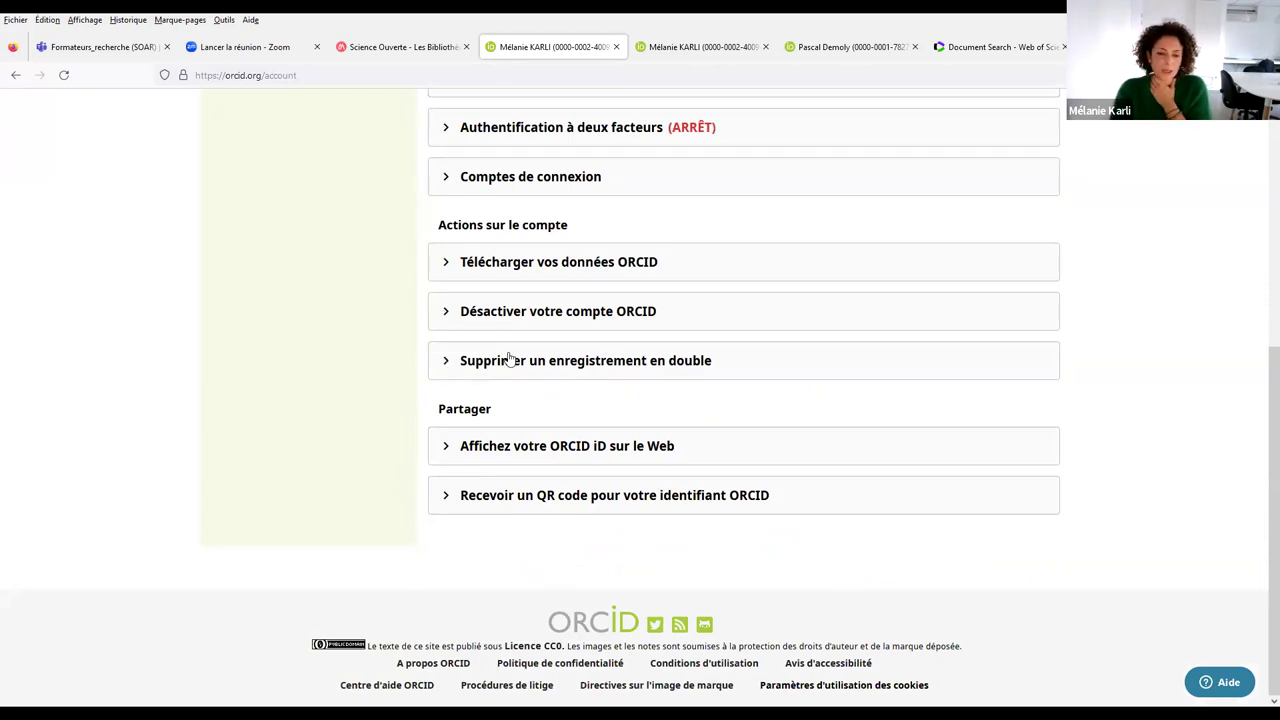
Examine the two Partager options: the code for displaying the ORCID iD on a website and the downloadable QR code.
left_click(446, 451)
scroll(620, 493, "down", 3)
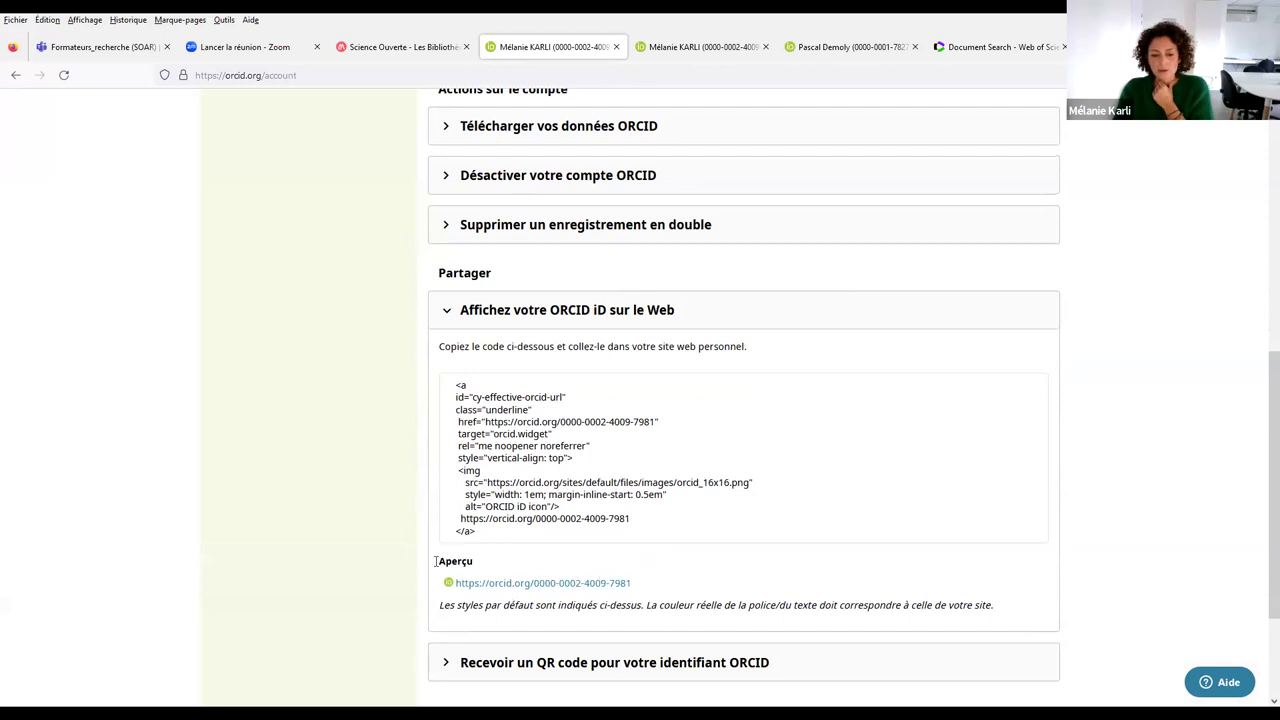
left_click(447, 316)
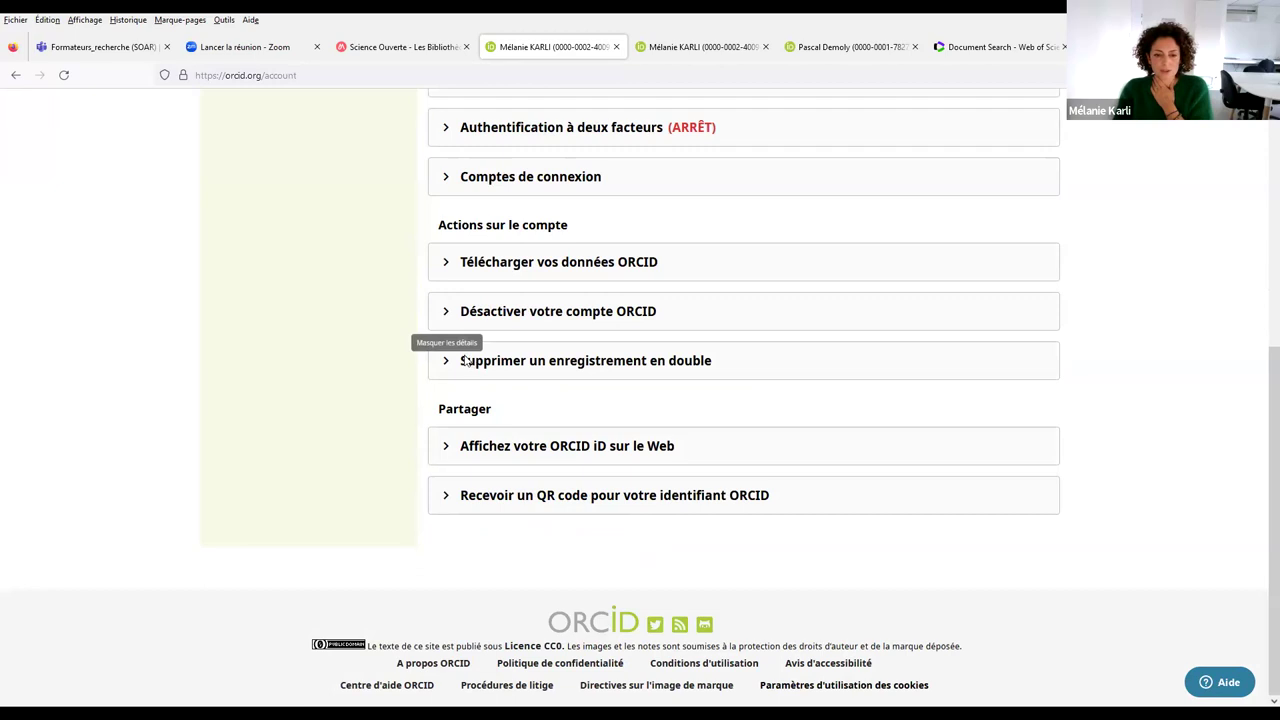
left_click(449, 502)
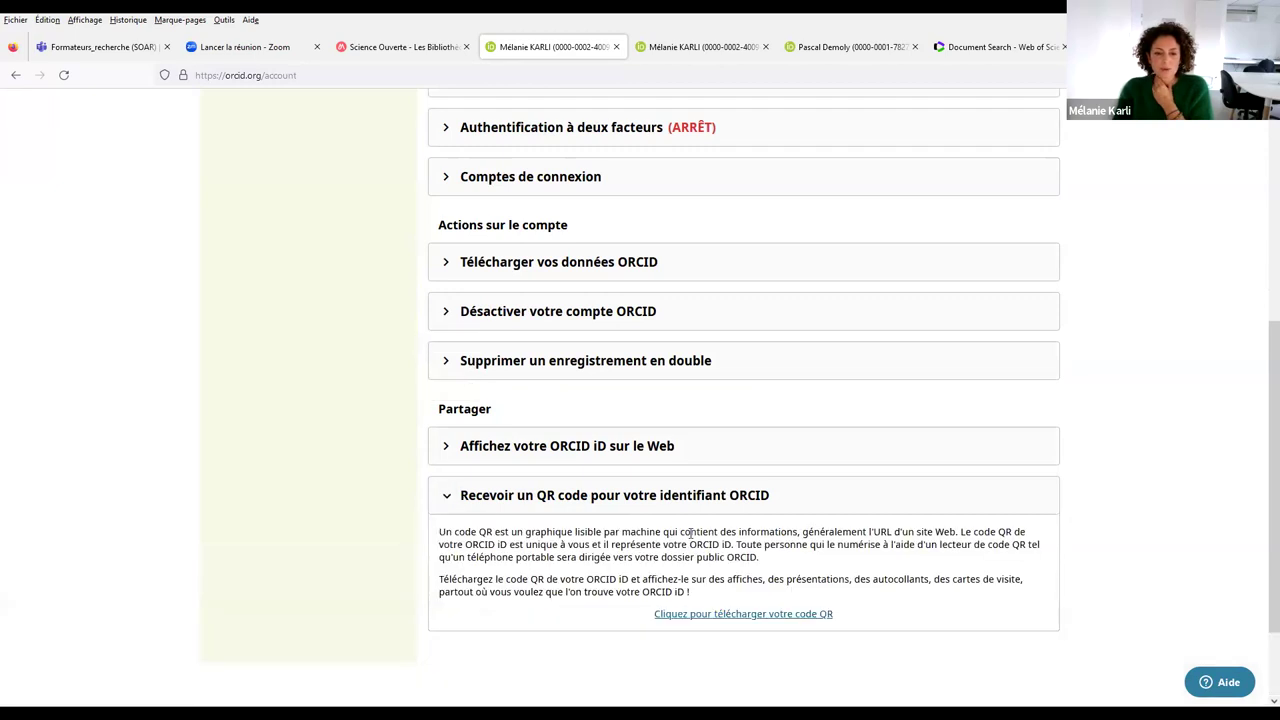
scroll(603, 509, "down", 2)
scroll(595, 463, "down", 1)
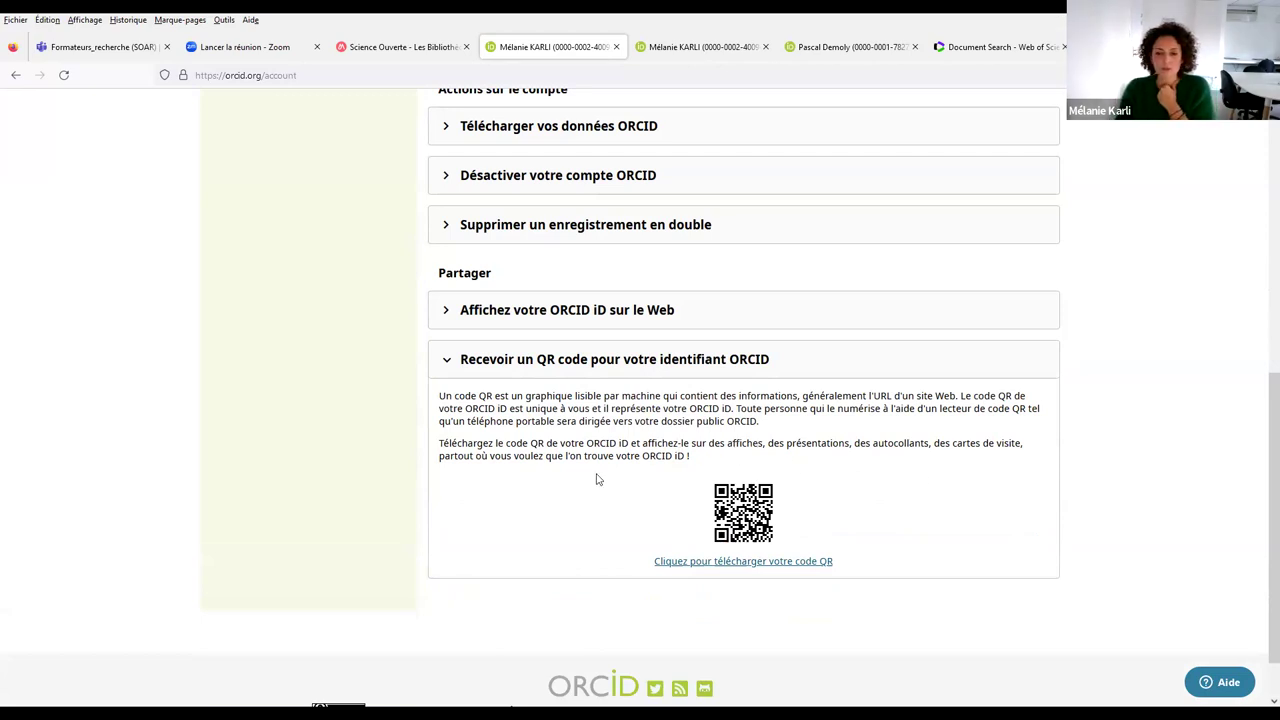
left_click(447, 362)
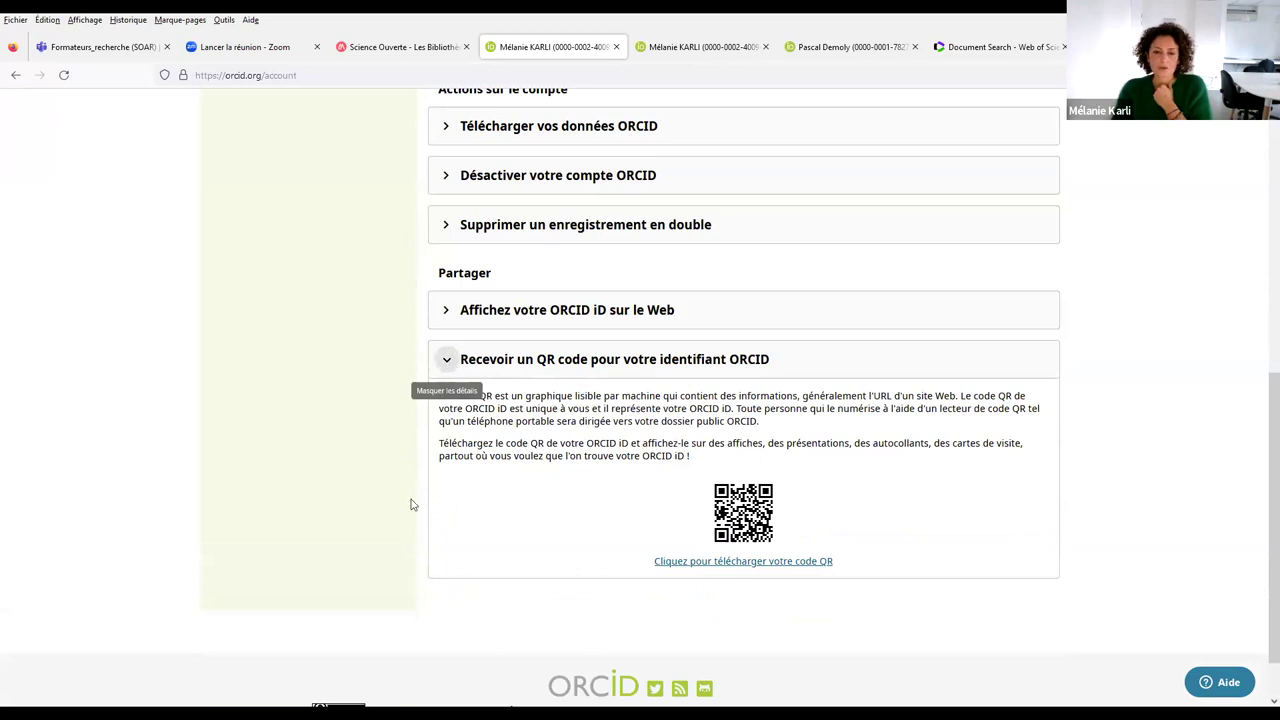
Open the Parties de confiance page and review the organisations granted access to the ORCID record.
scroll(491, 526, "up", 5)
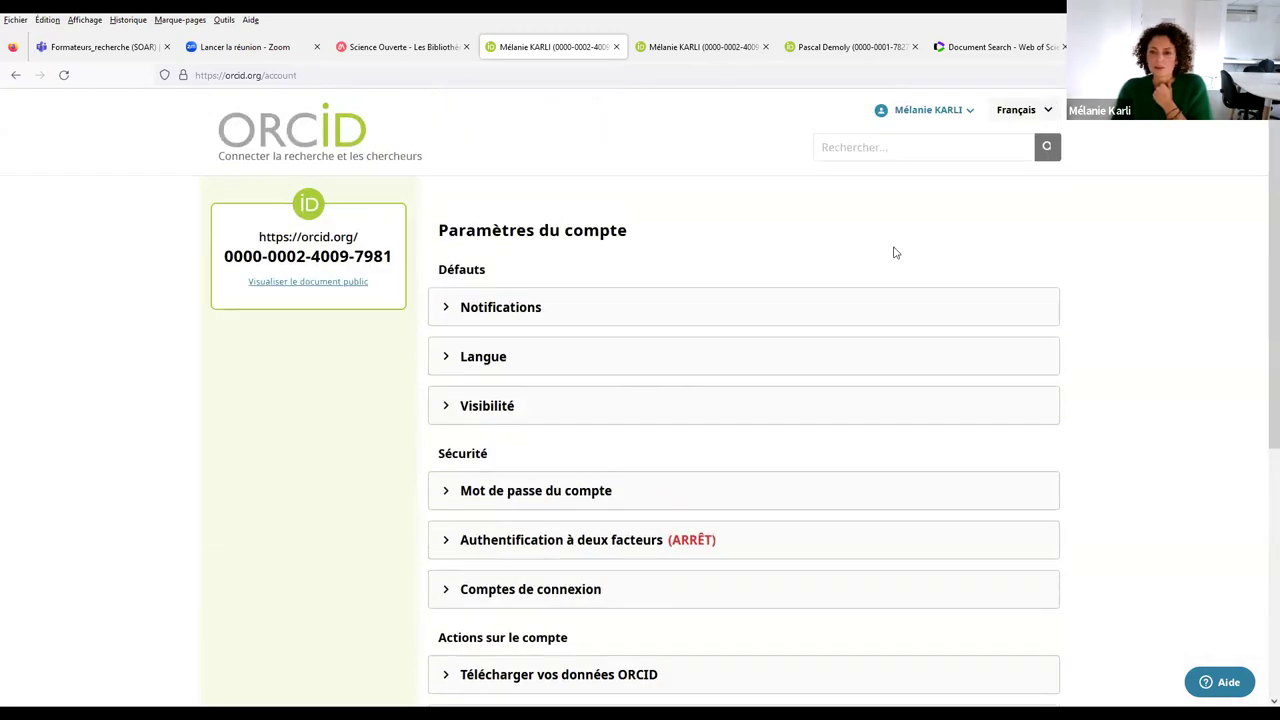
left_click(970, 112)
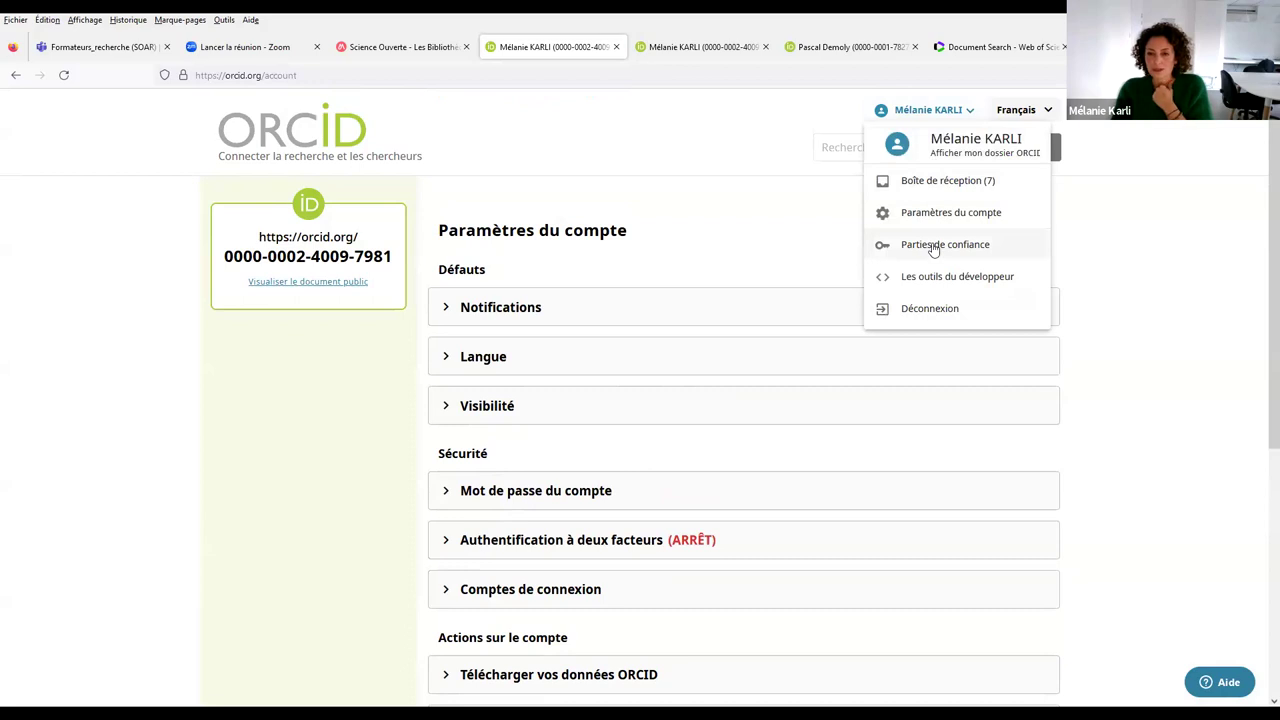
left_click(933, 247)
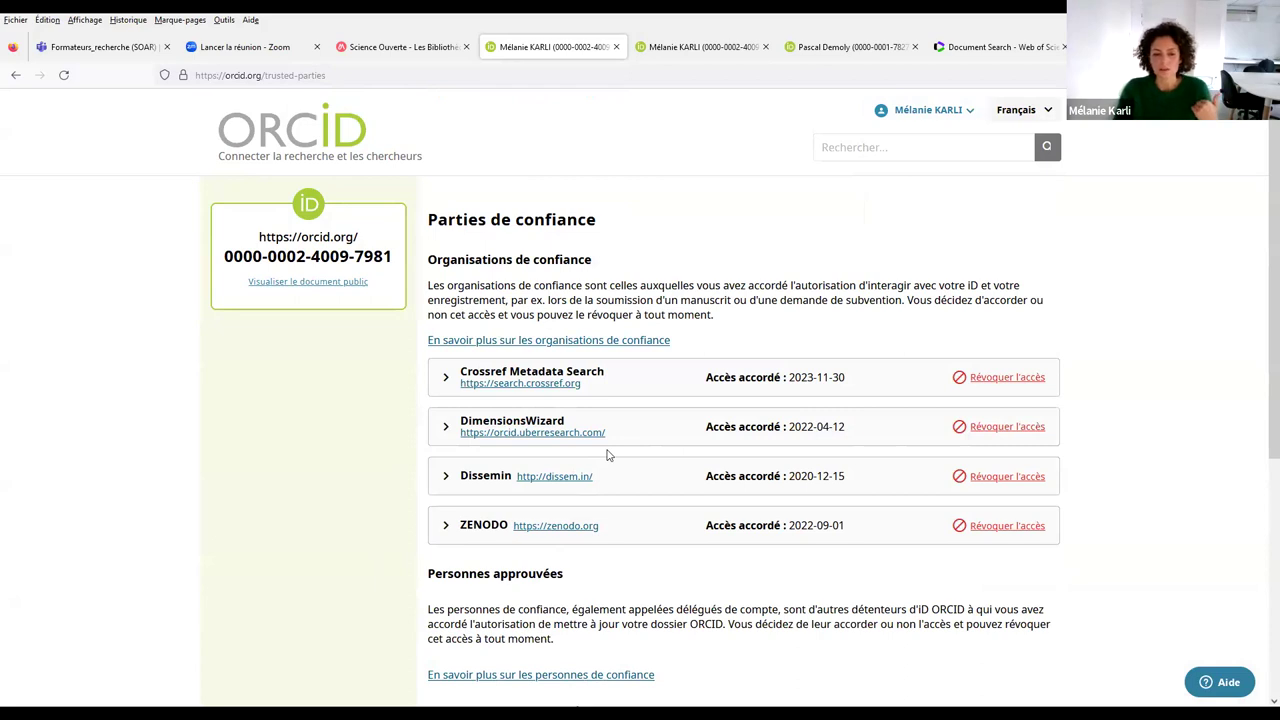
scroll(606, 455, "down", 3)
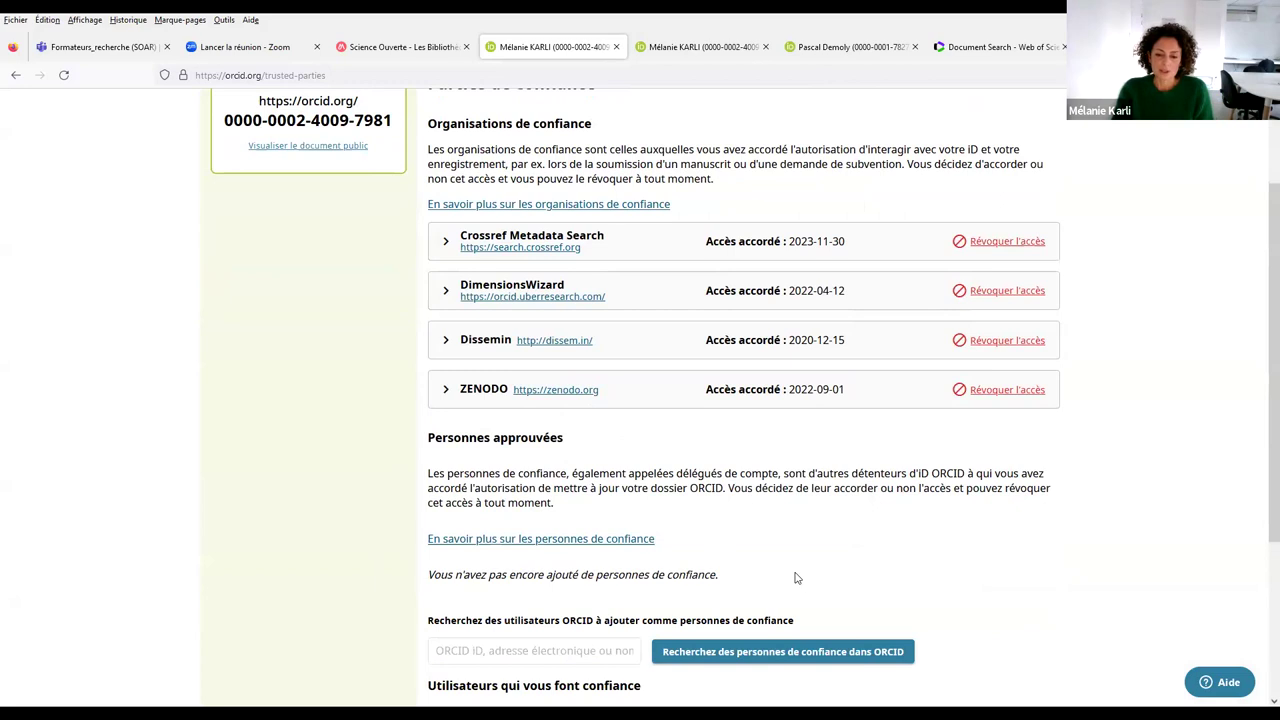
Examine the Personnes approuvées section and its search field for adding trusted ORCID users.
scroll(788, 563, "down", 3)
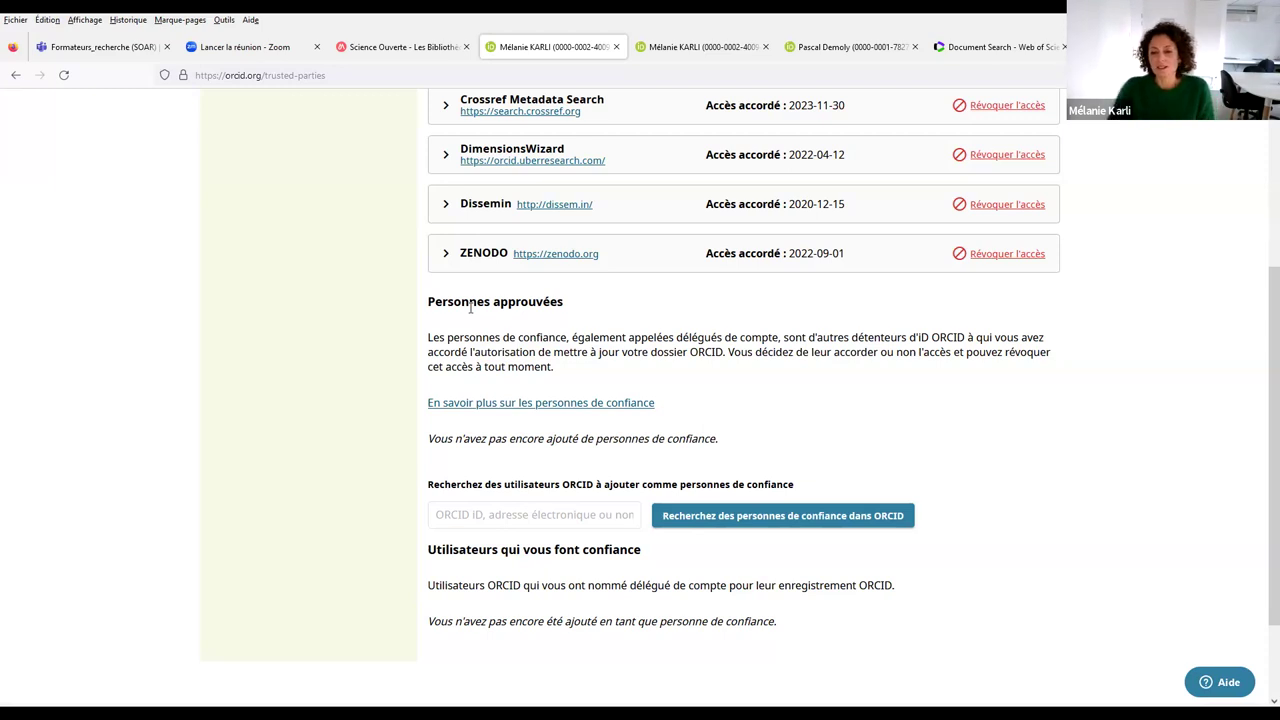
left_click(463, 514)
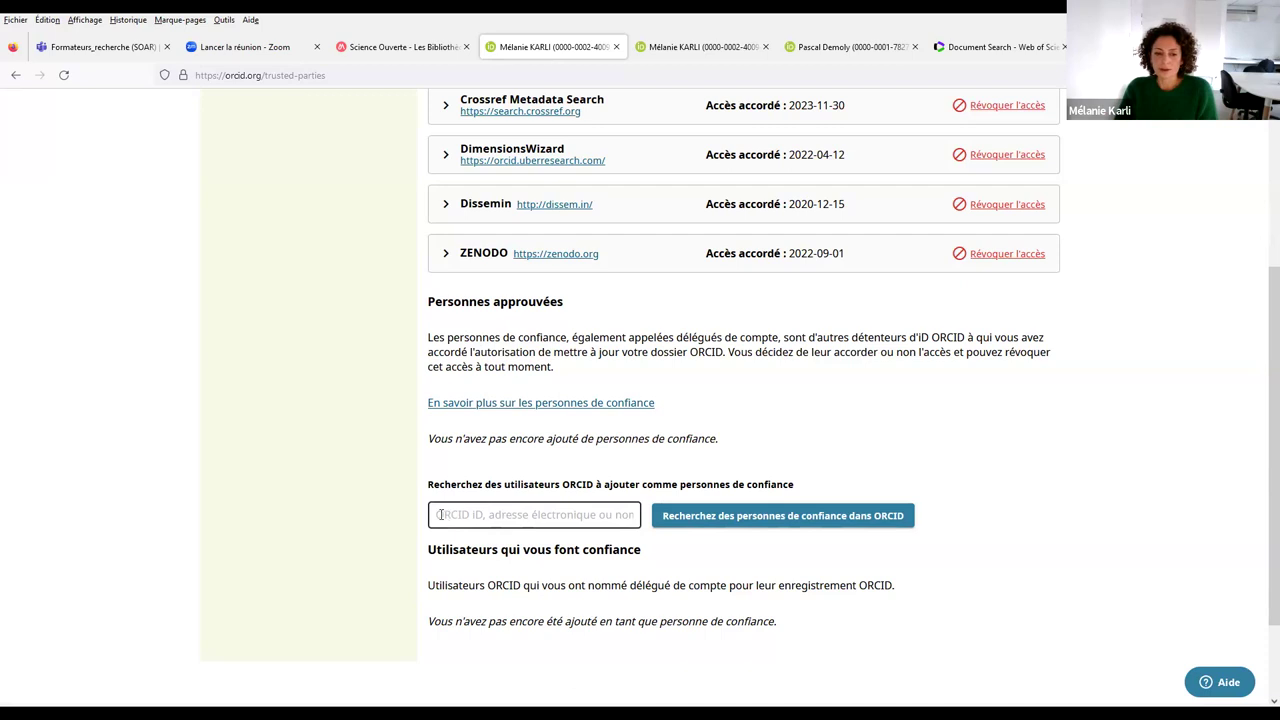
left_click(449, 511)
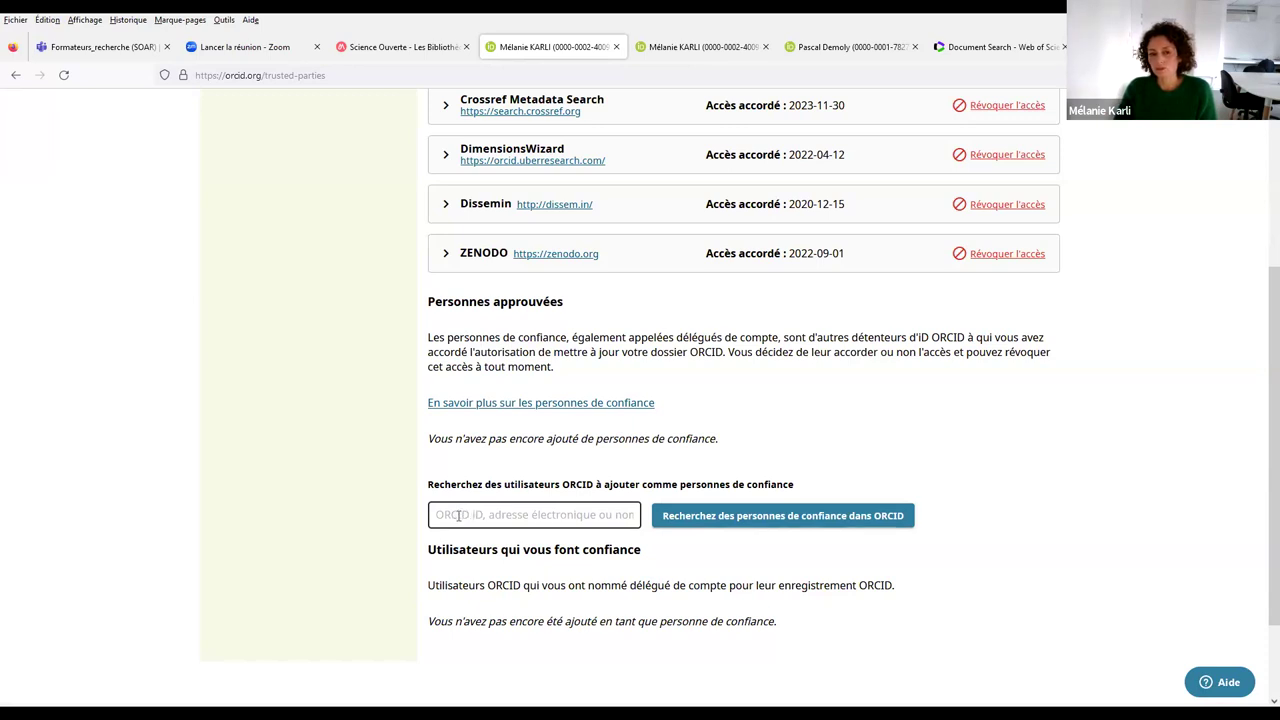
scroll(575, 527, "up", 1)
scroll(570, 527, "up", 1)
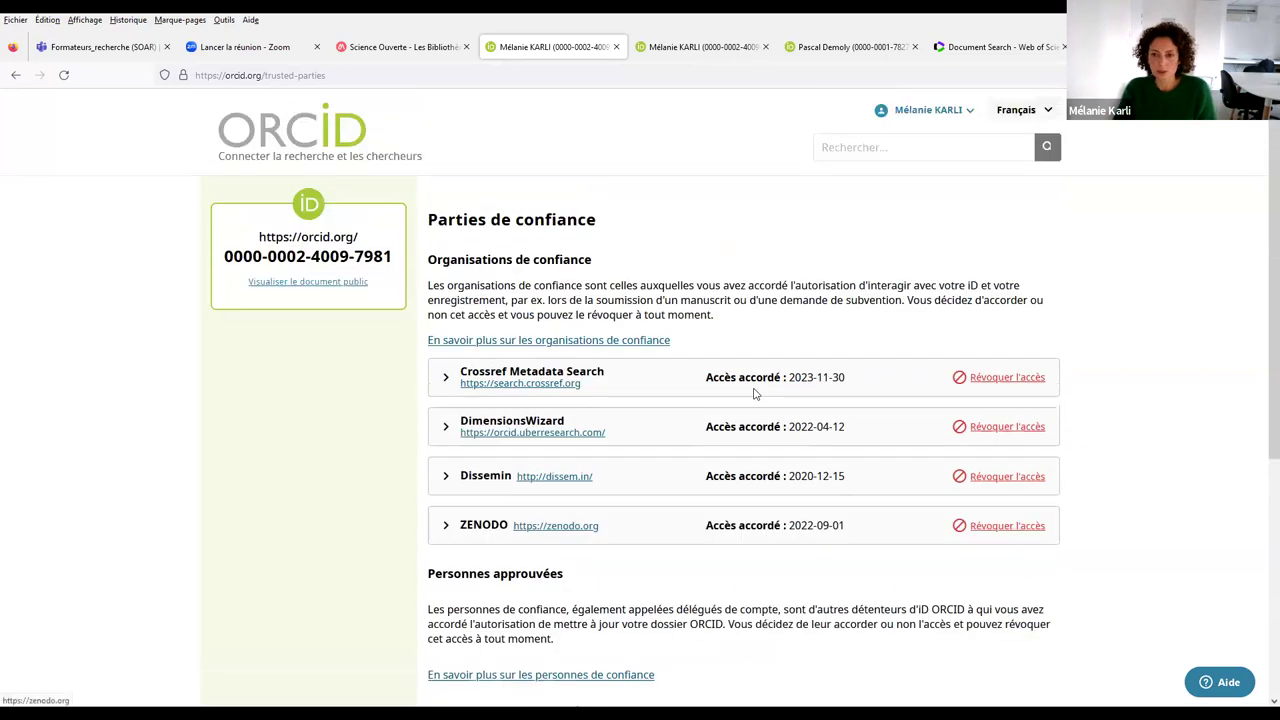
Check the account menu's remaining options and return to the editable ORCID record.
left_click(977, 114)
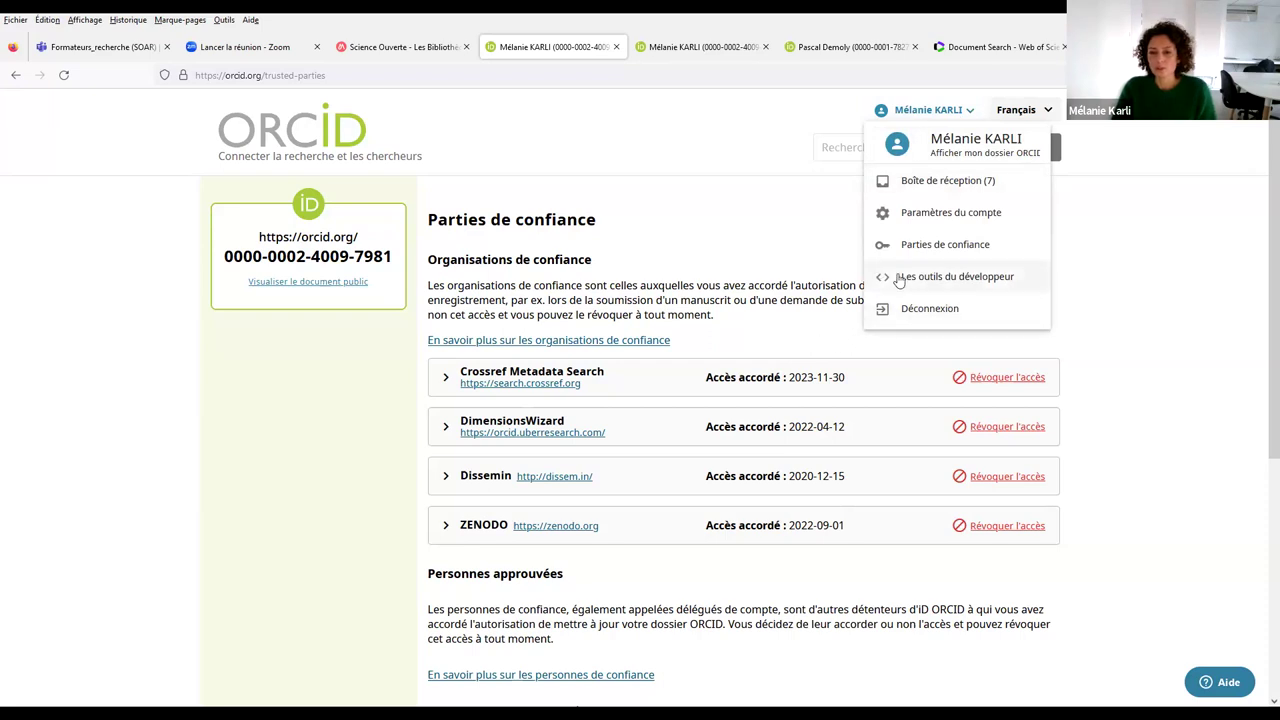
left_click(326, 258)
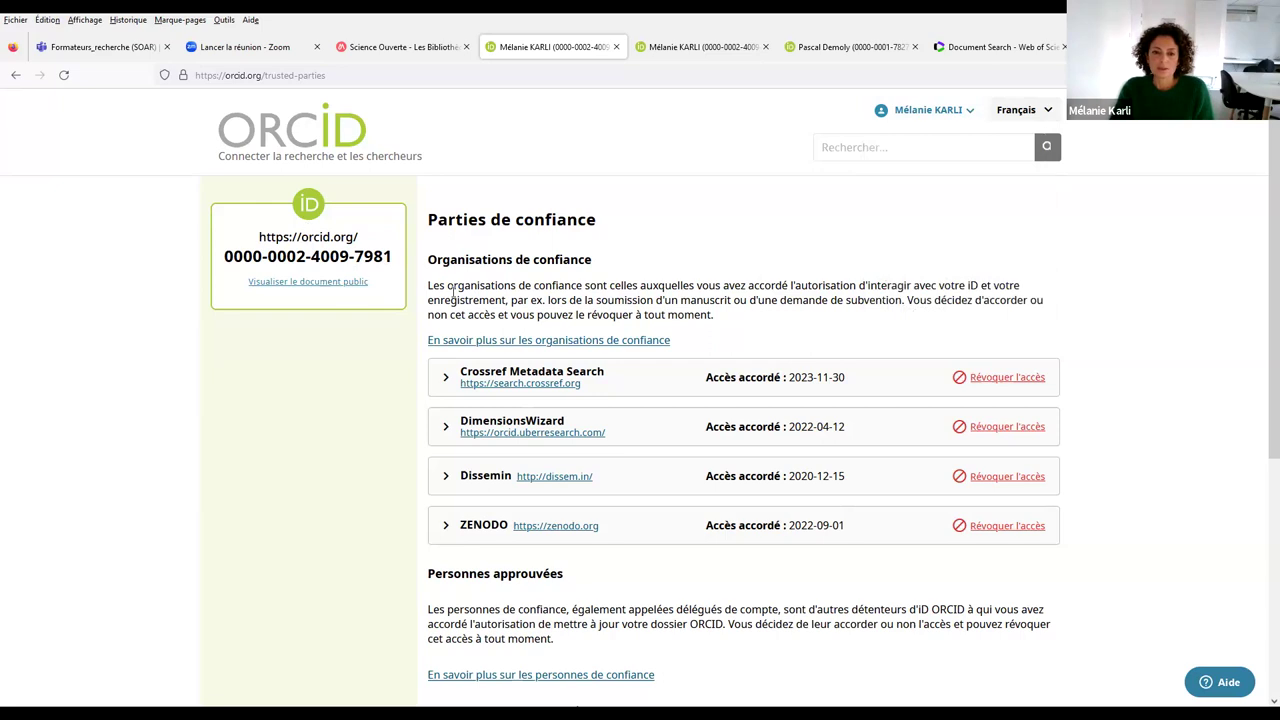
left_click(922, 112)
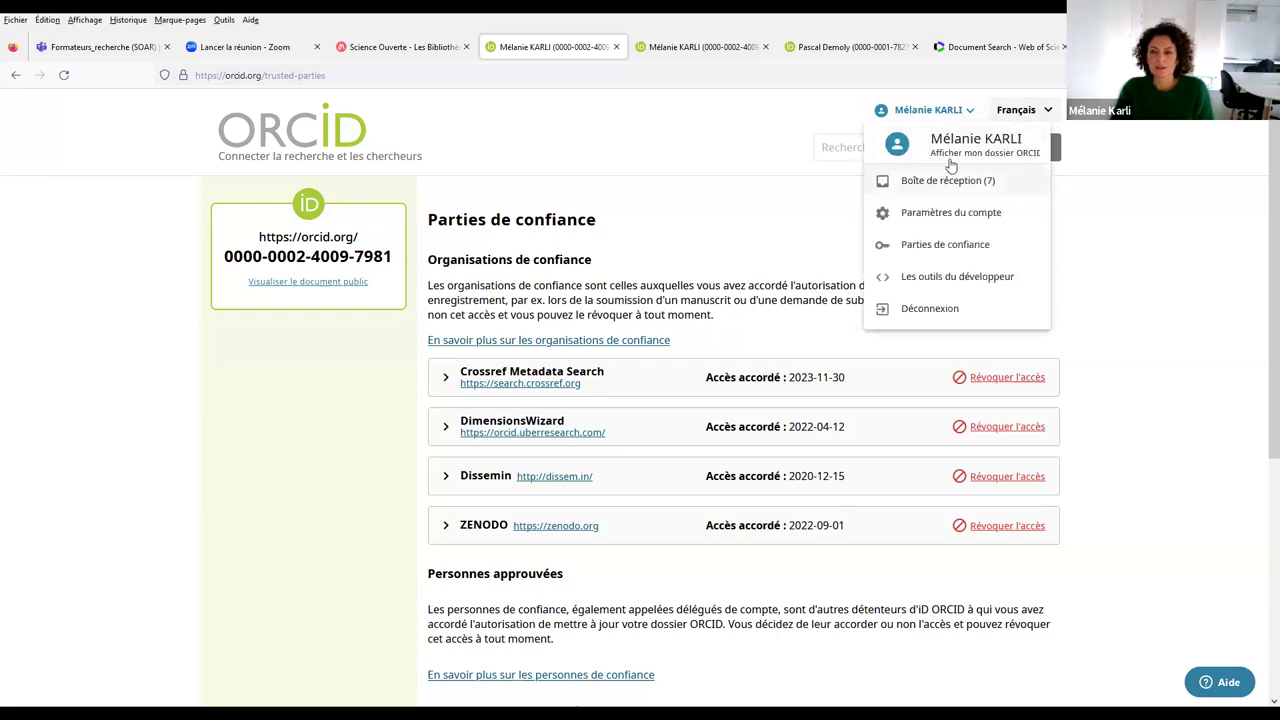
left_click(943, 158)
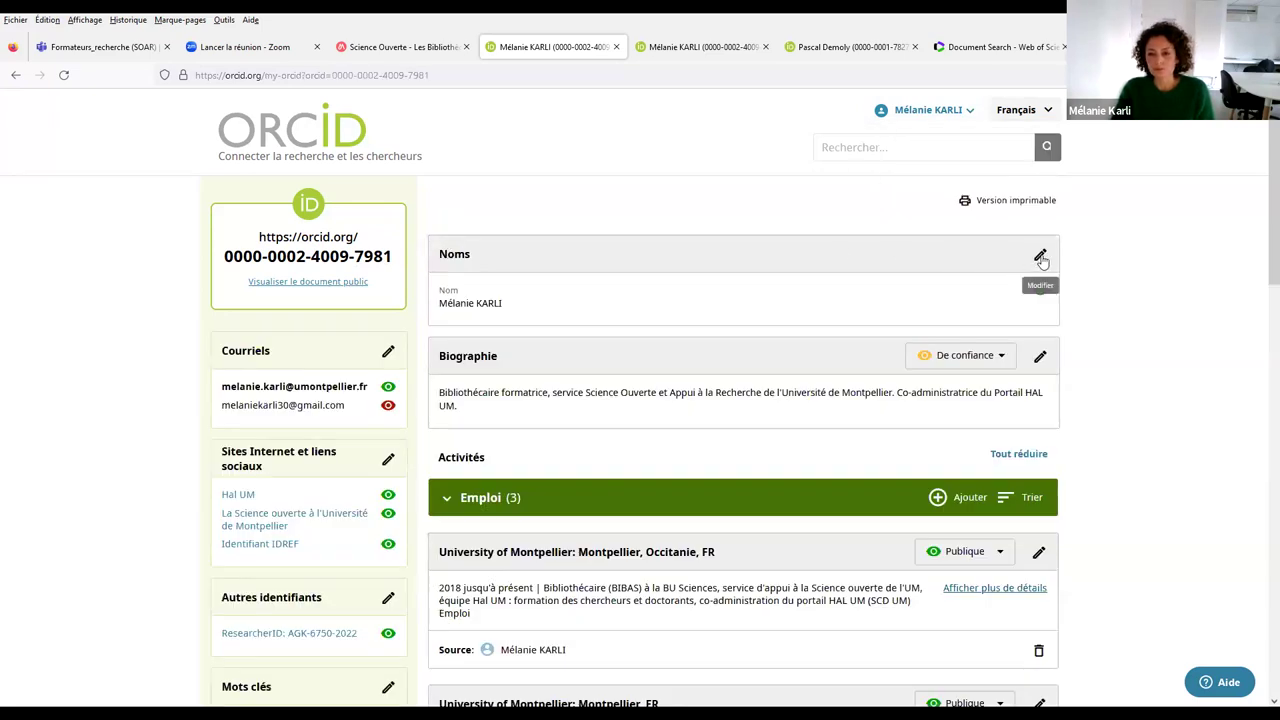
Examine the first name, family name, published name, visibility and alternative-name options in the Noms editor, and close it without saving.
left_click(1040, 257)
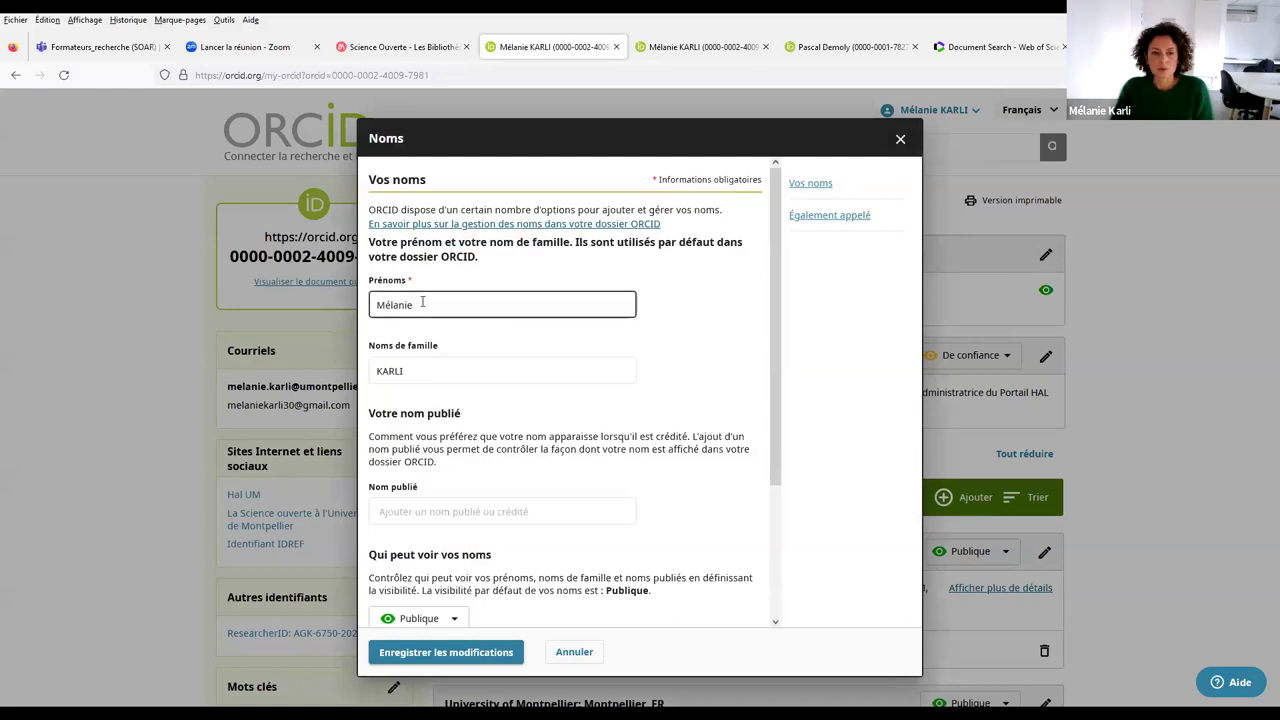
left_click(420, 304)
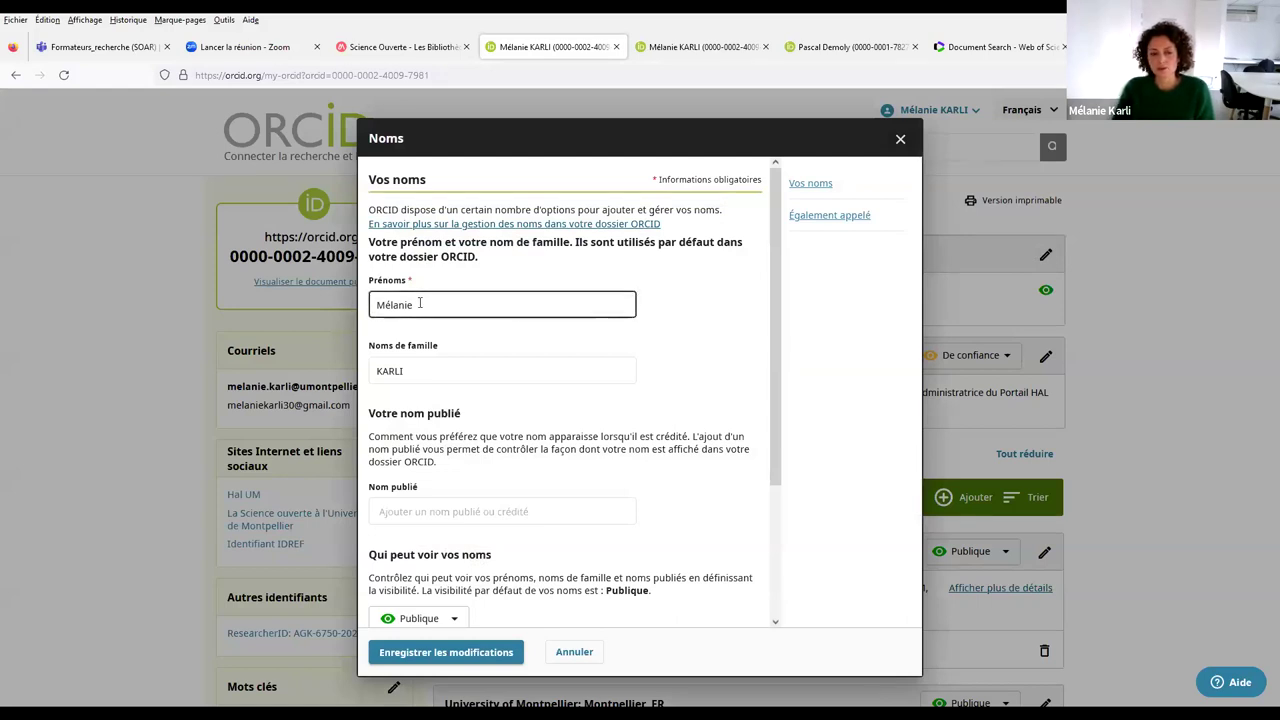
left_click(449, 243)
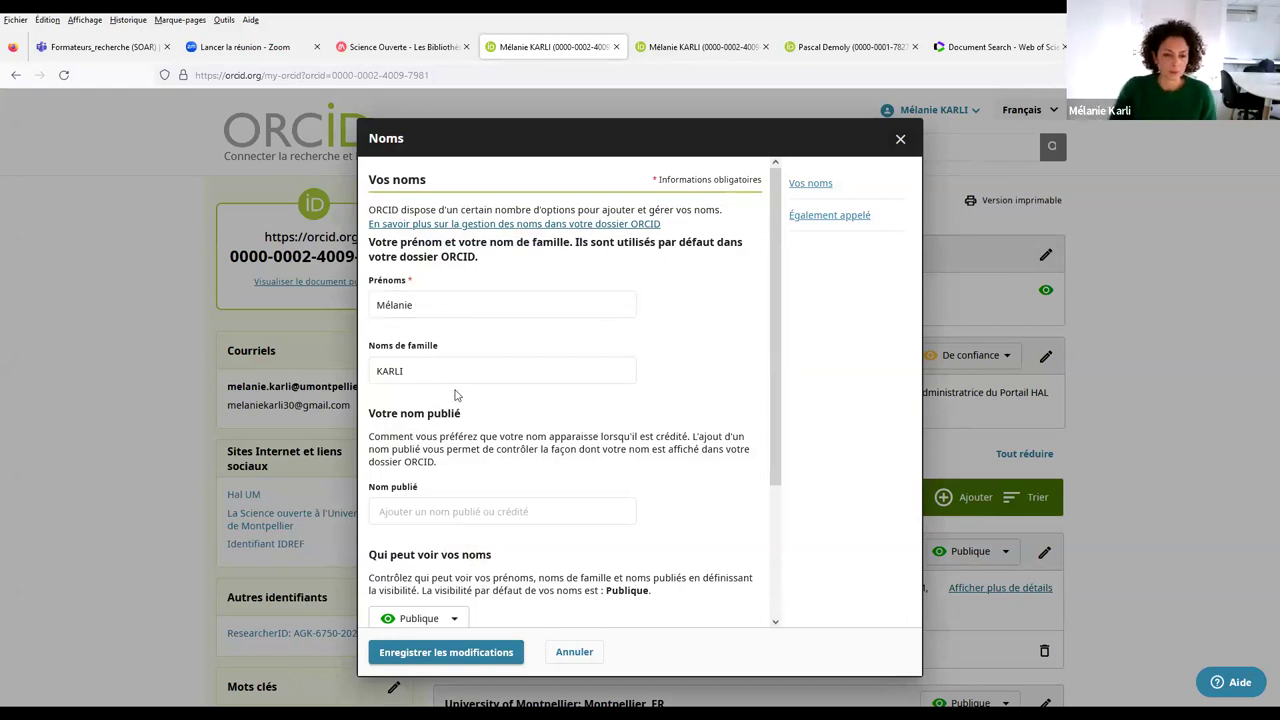
scroll(452, 394, "down", 2)
scroll(458, 380, "up", 2)
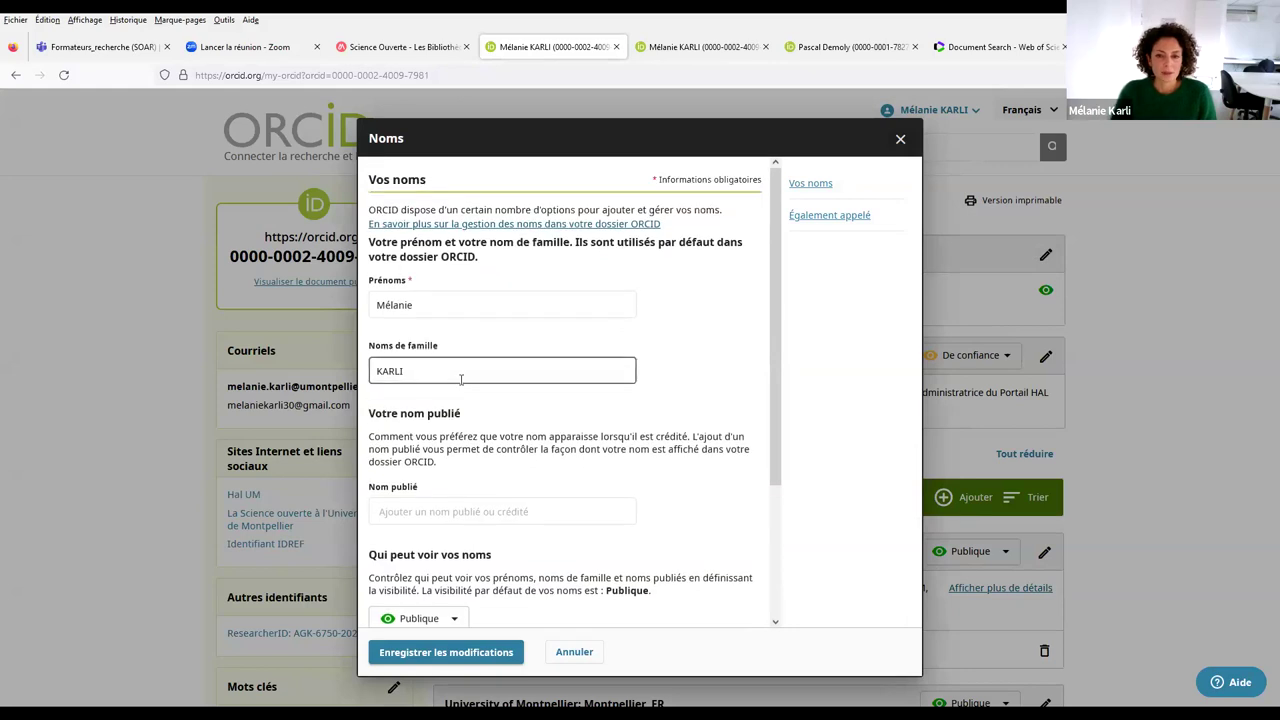
scroll(463, 528, "down", 2)
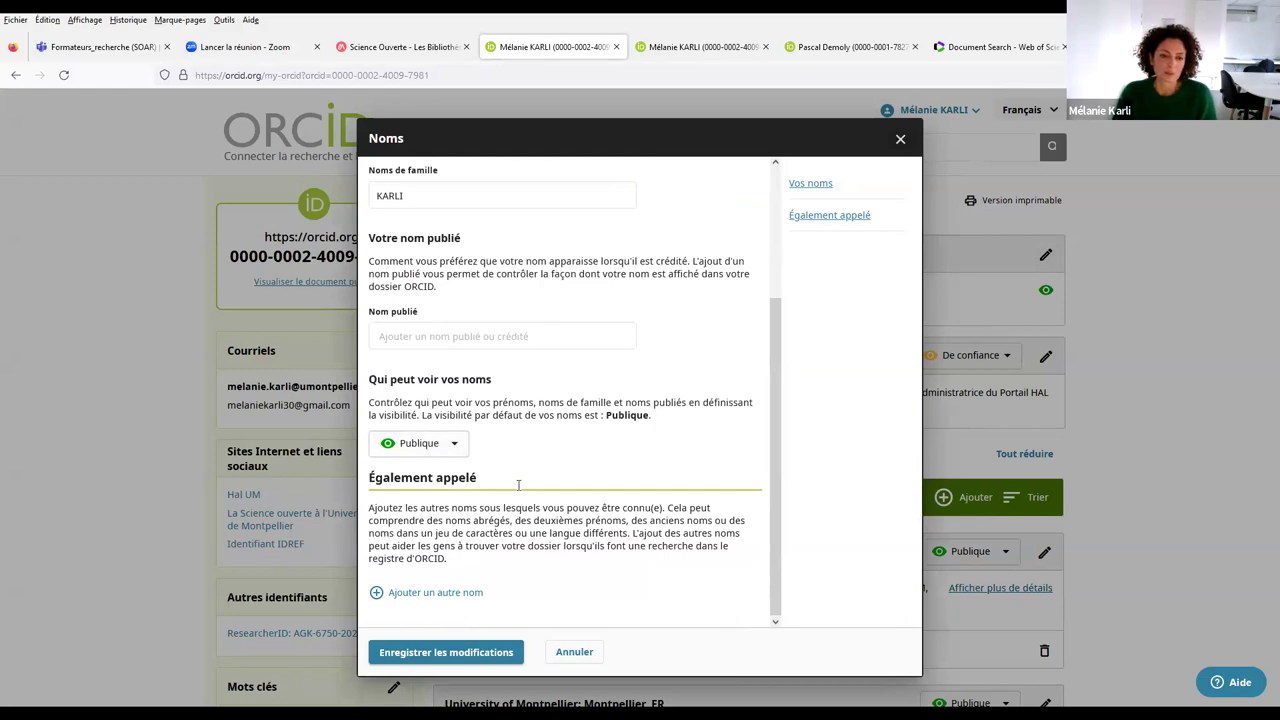
scroll(518, 485, "up", 2)
left_click(384, 423)
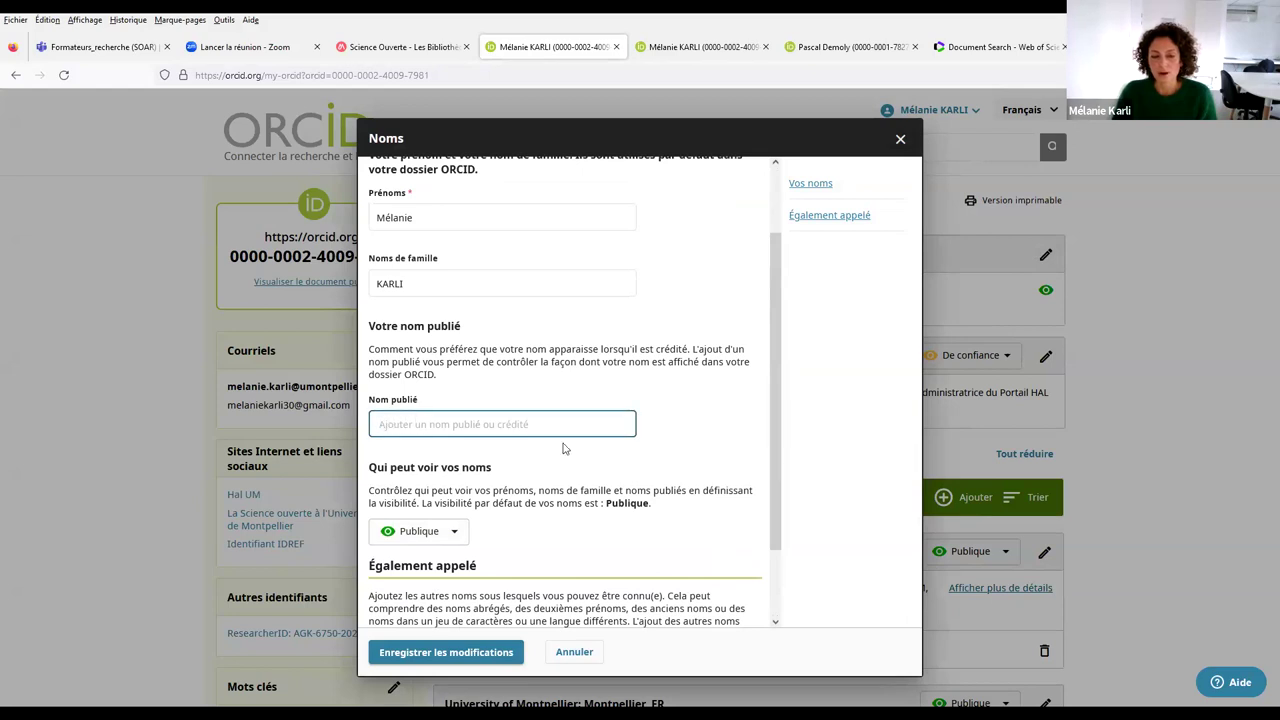
scroll(545, 467, "down", 2)
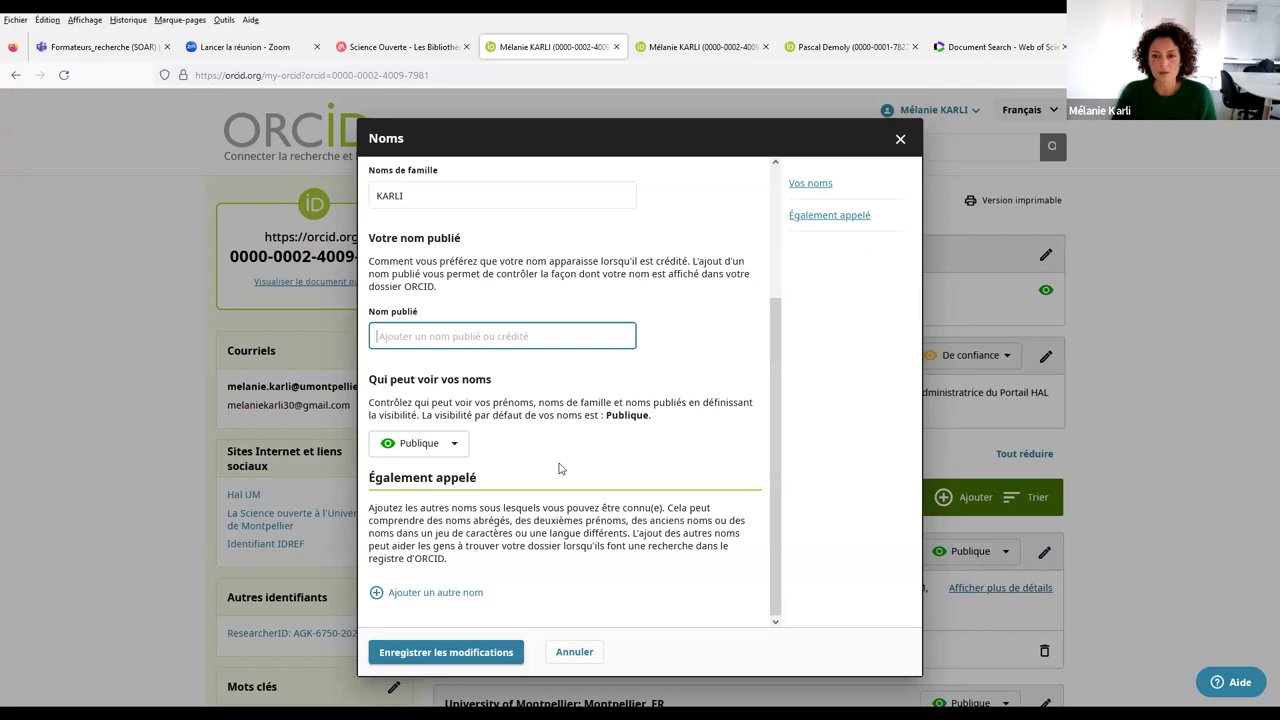
key("Escape")
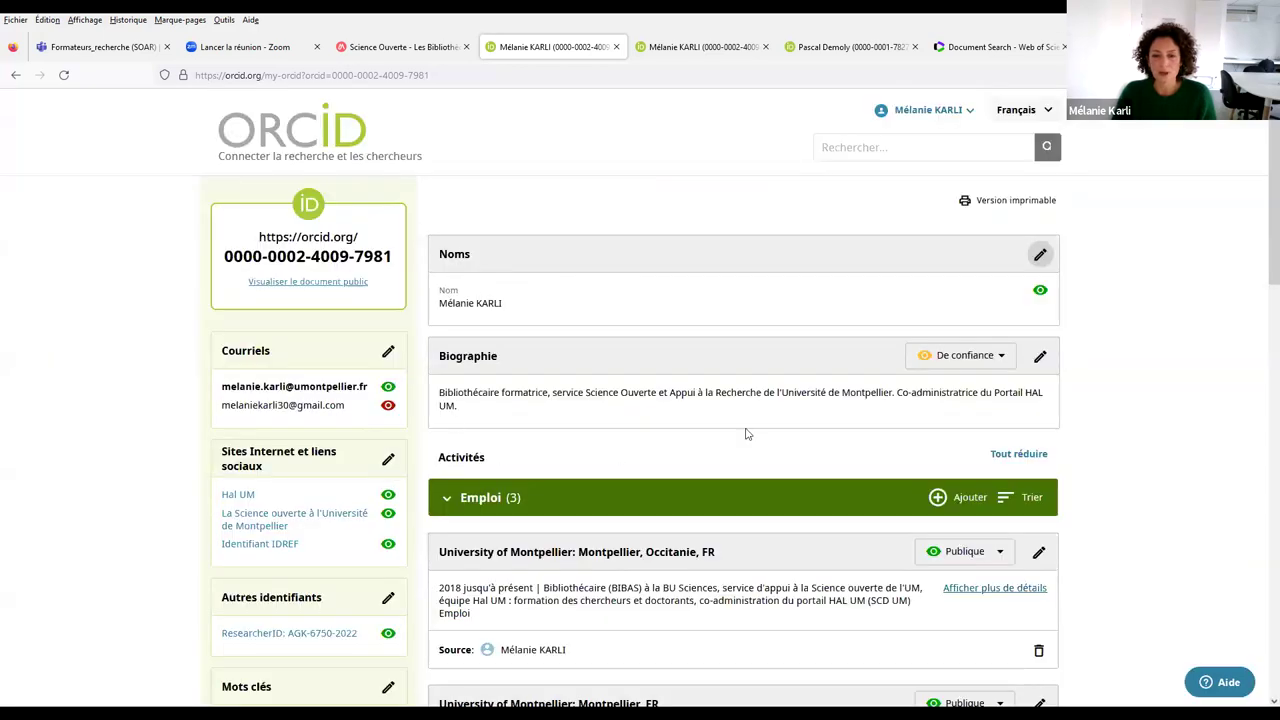
Check the text and visibility setting in the Biographie editor and cancel without saving.
left_click(1041, 360)
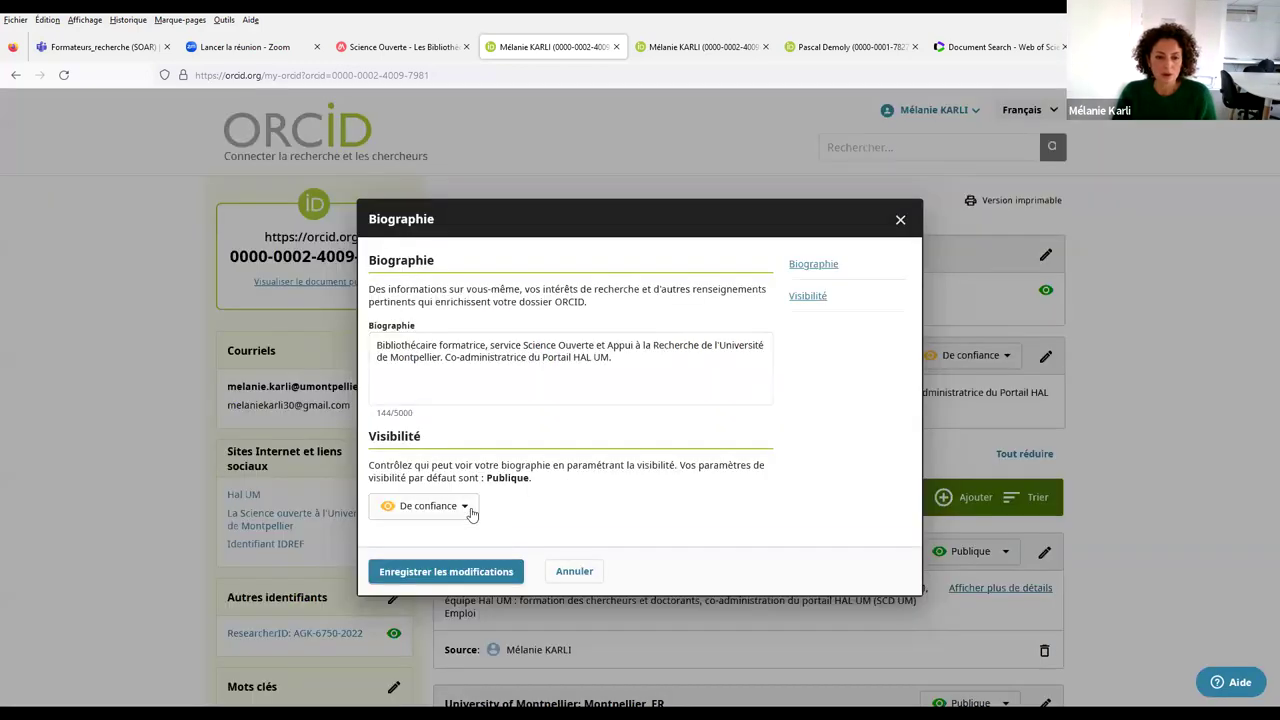
left_click(565, 575)
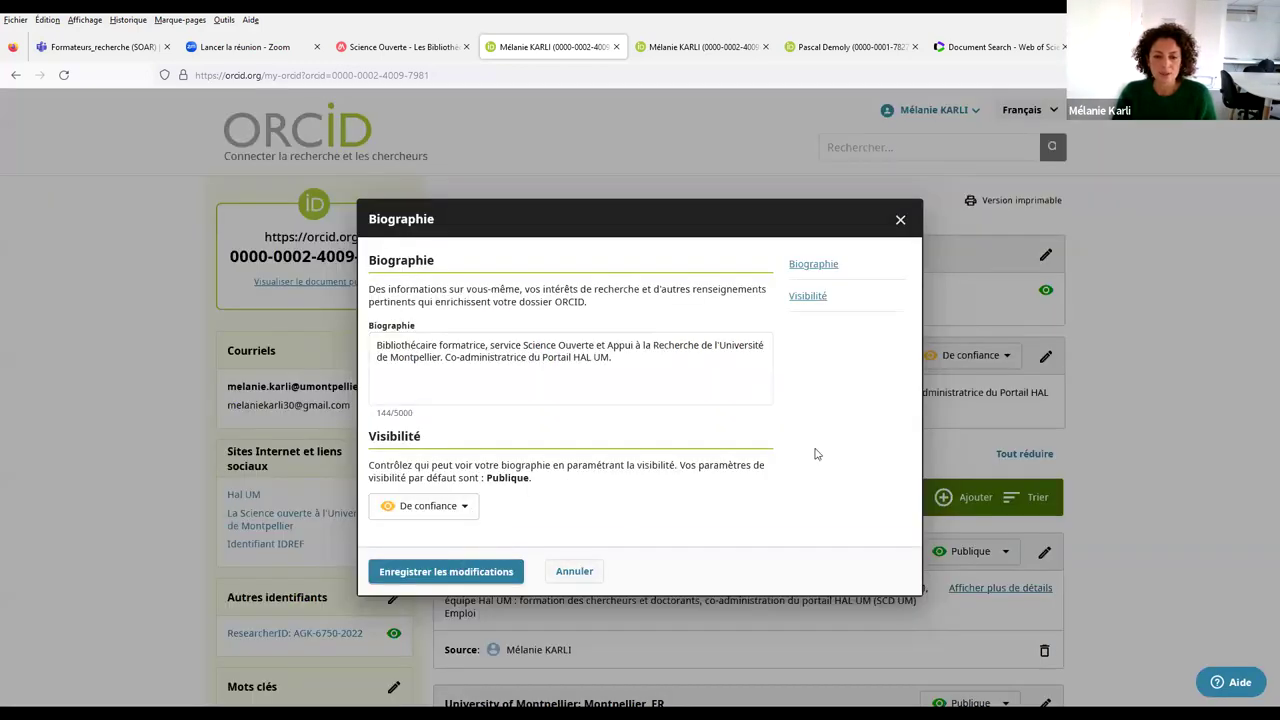
Collapse the Emploi, Formation et qualifications, Activités professionnelles, Financement and Travaux sections under Activités.
scroll(482, 357, "down", 2)
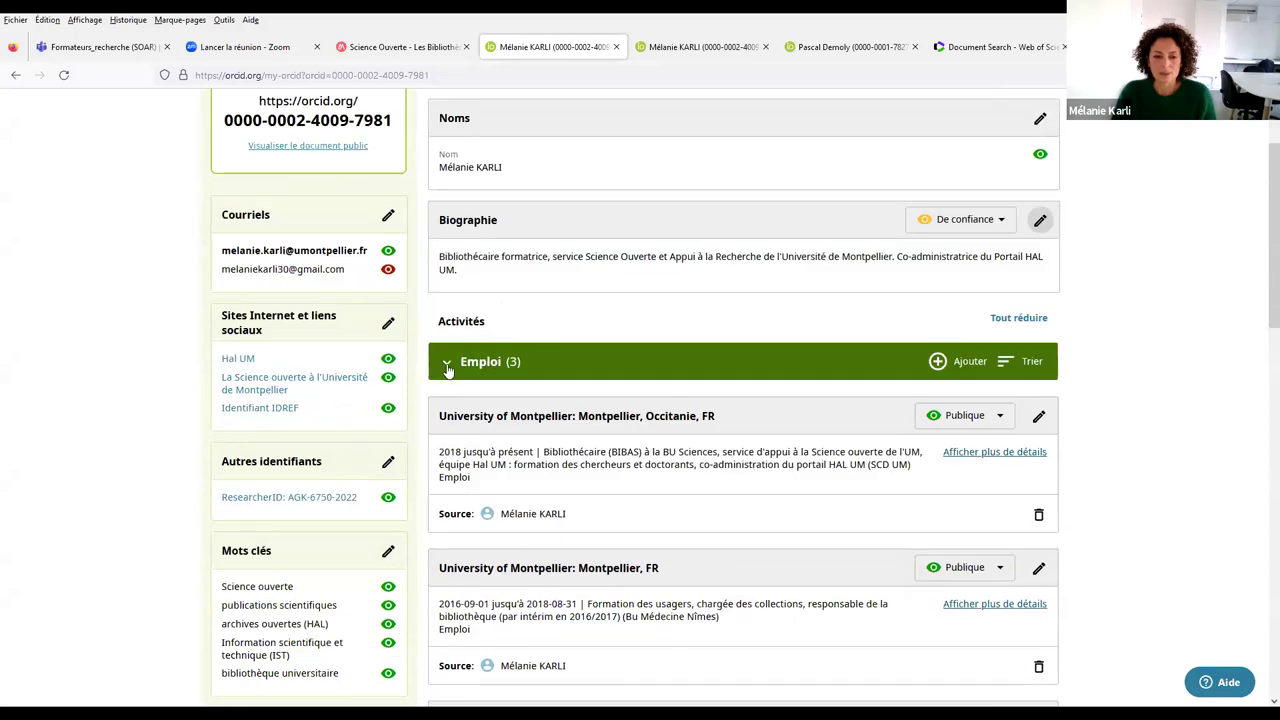
left_click(447, 363)
left_click(447, 422)
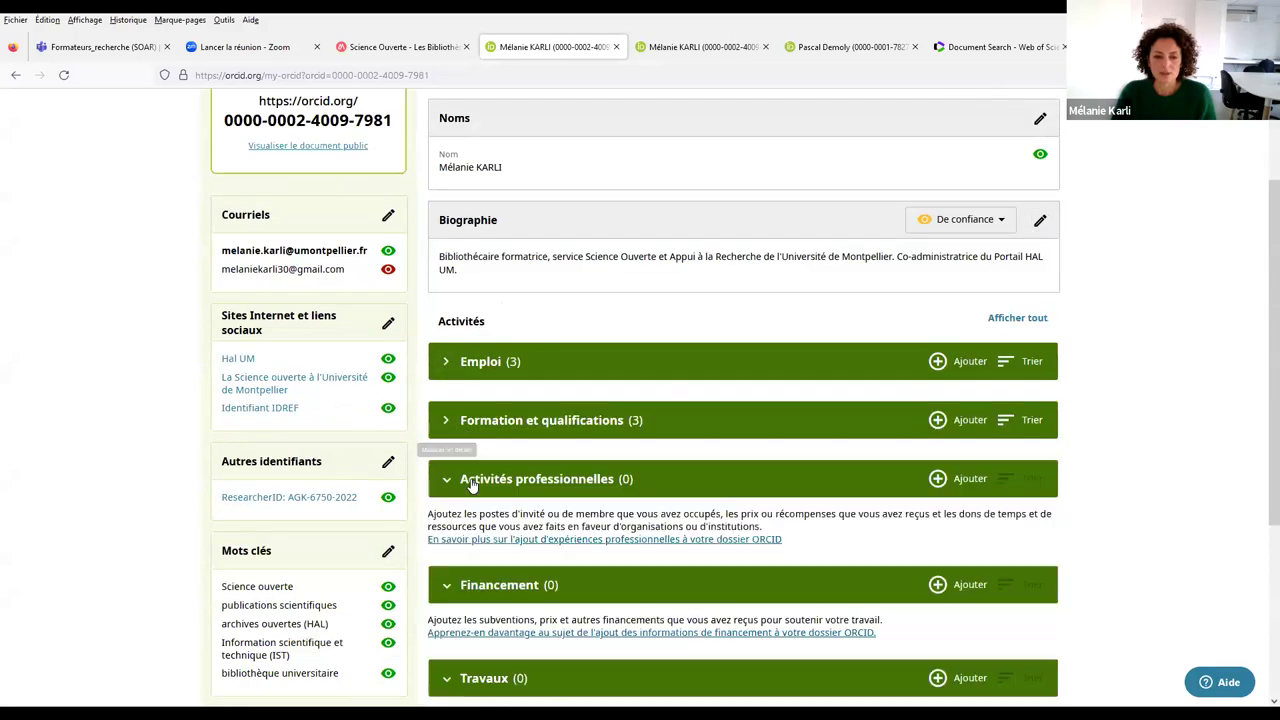
left_click(446, 479)
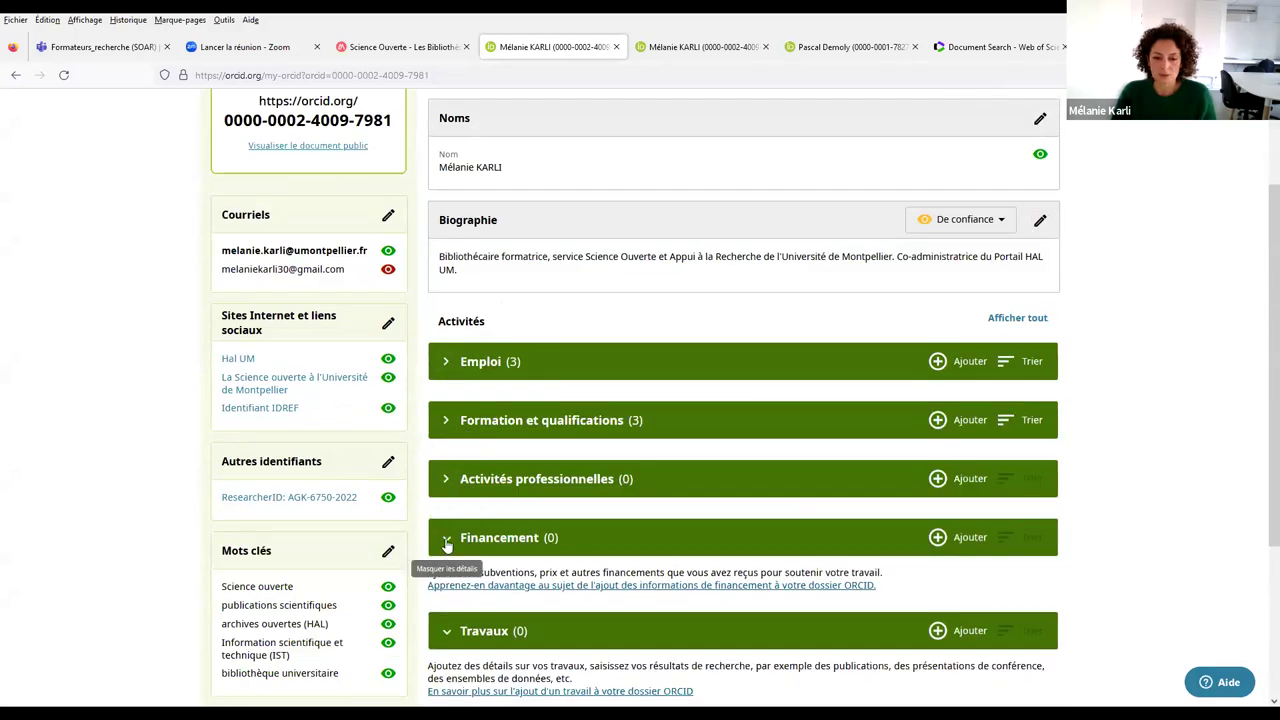
left_click(446, 540)
left_click(447, 600)
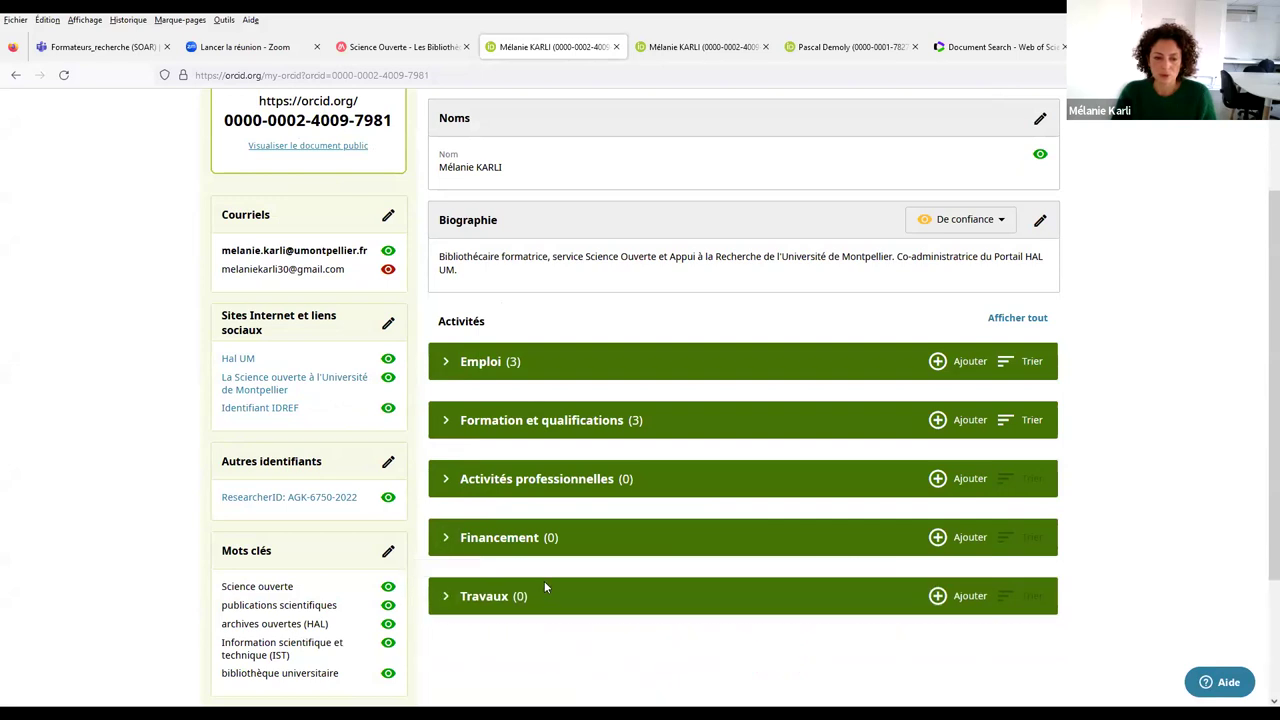
scroll(544, 581, "down", 3)
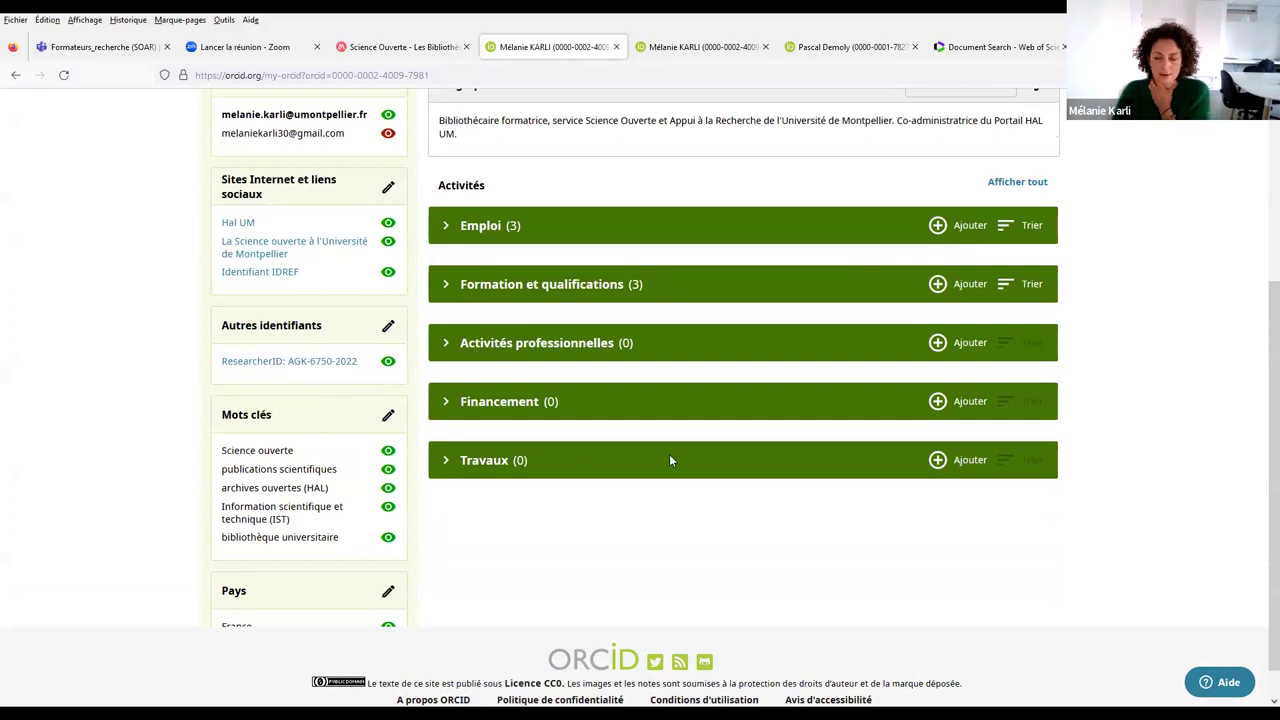
scroll(669, 460, "up", 1)
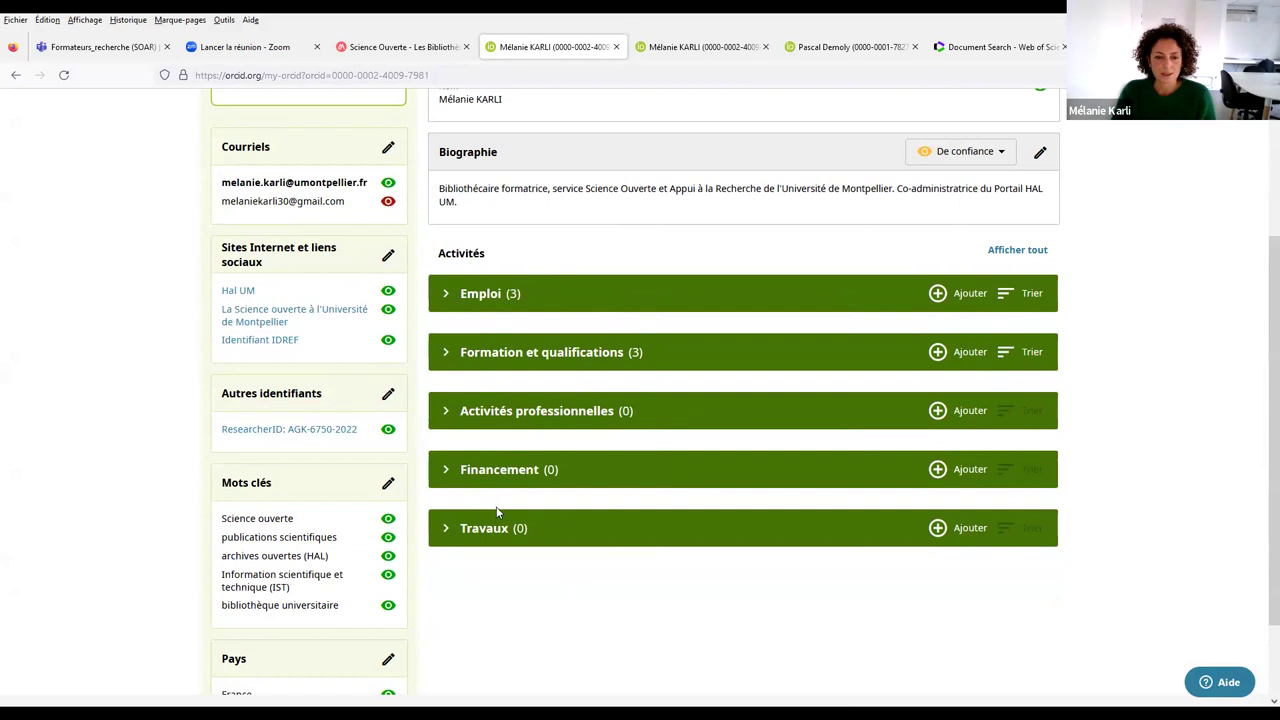
Expand the Emploi section, examine the organisation and job-detail fields of a new employment entry, and cancel without saving.
left_click(446, 295)
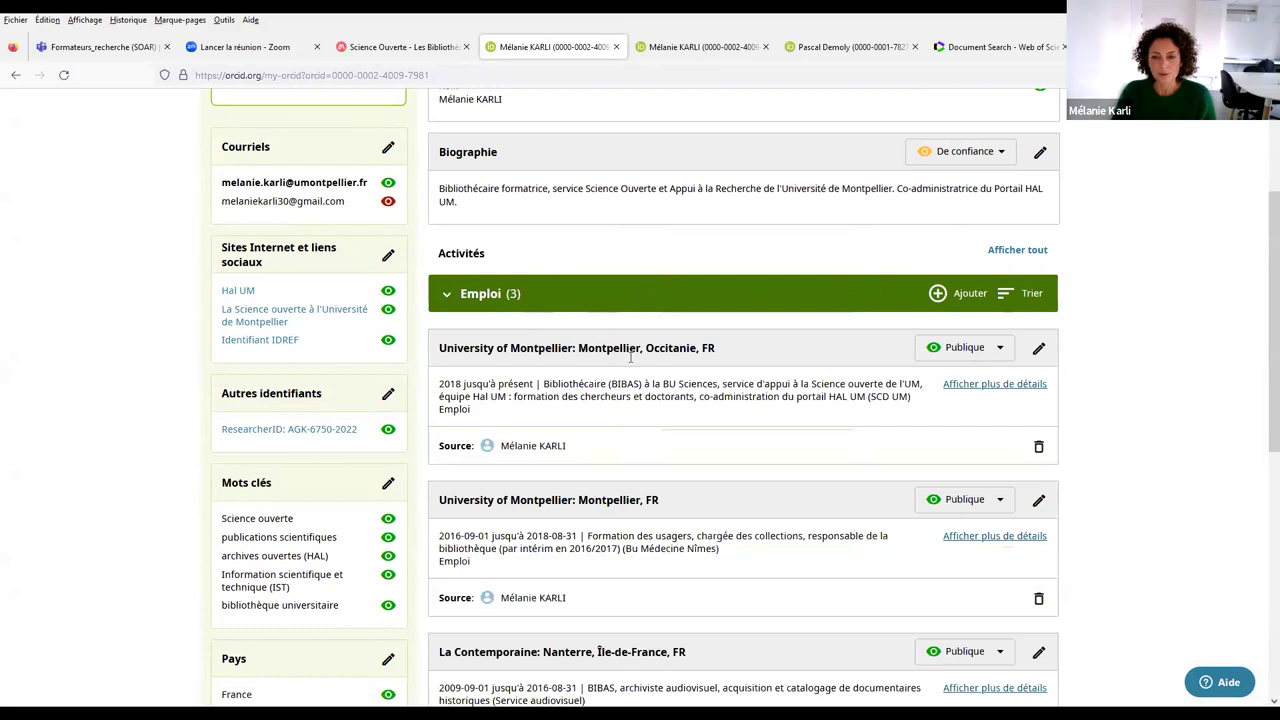
left_click(968, 295)
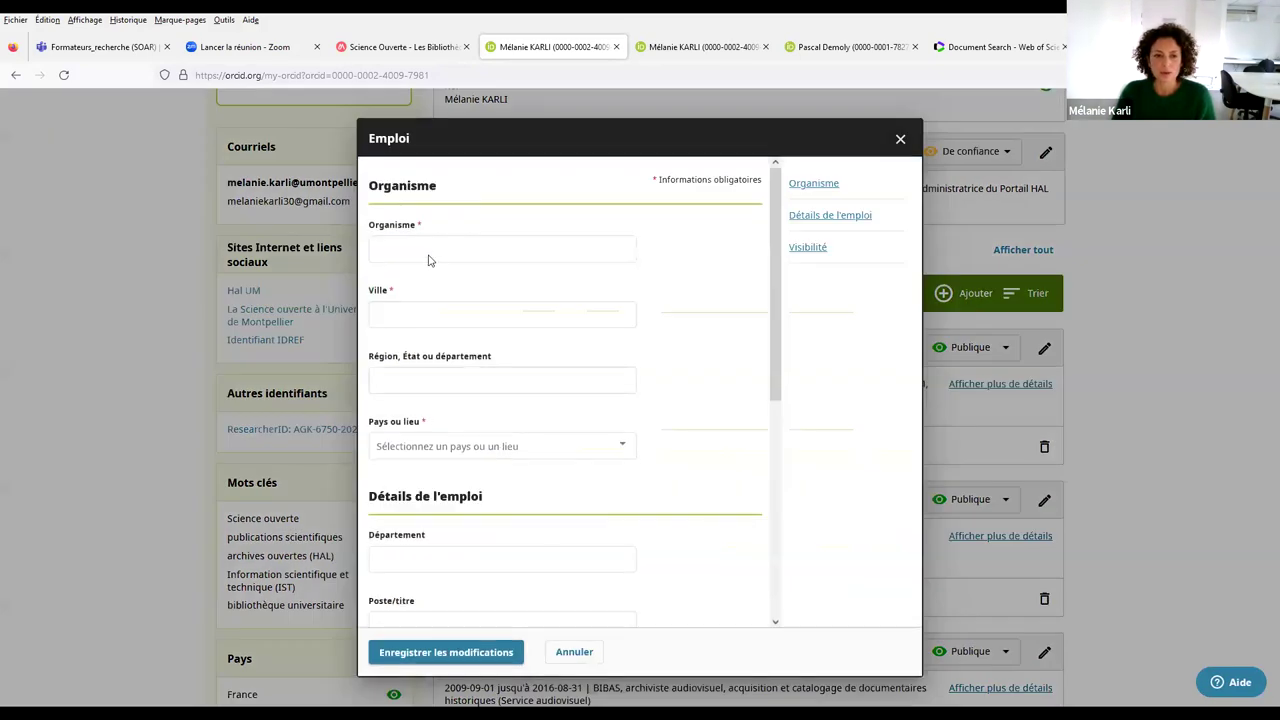
left_click(397, 251)
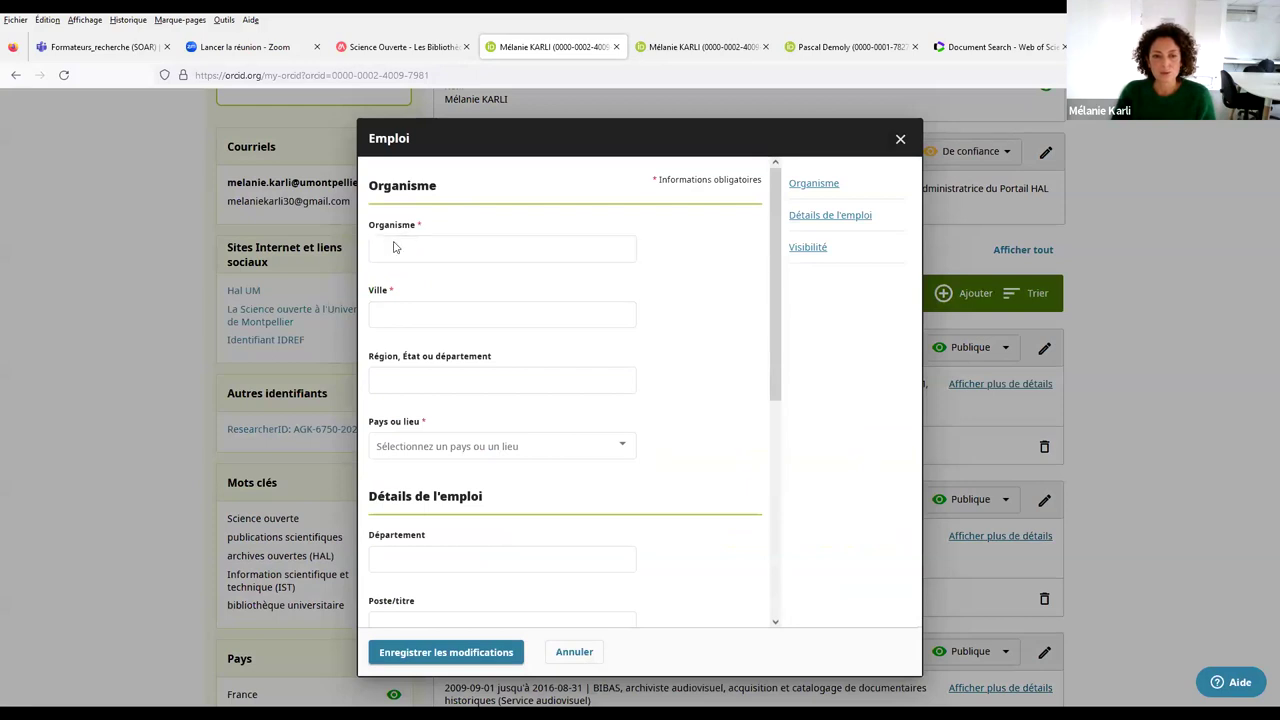
left_click(421, 263)
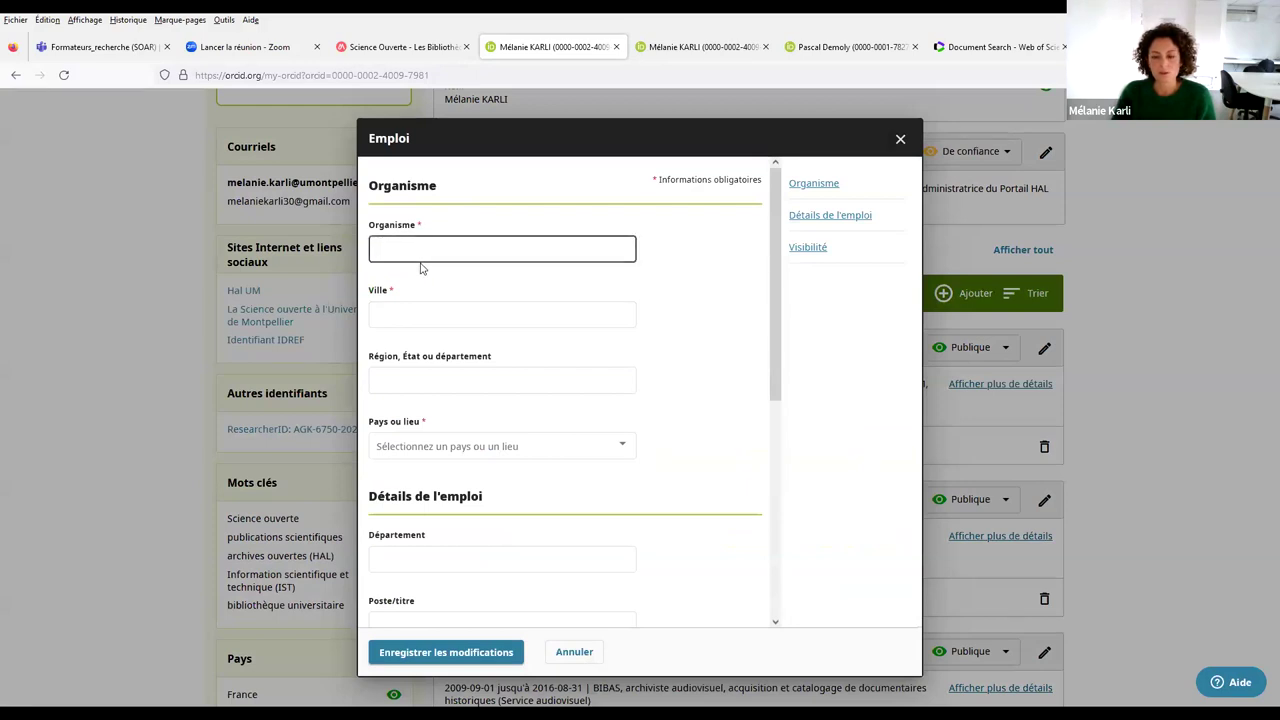
left_click(394, 247)
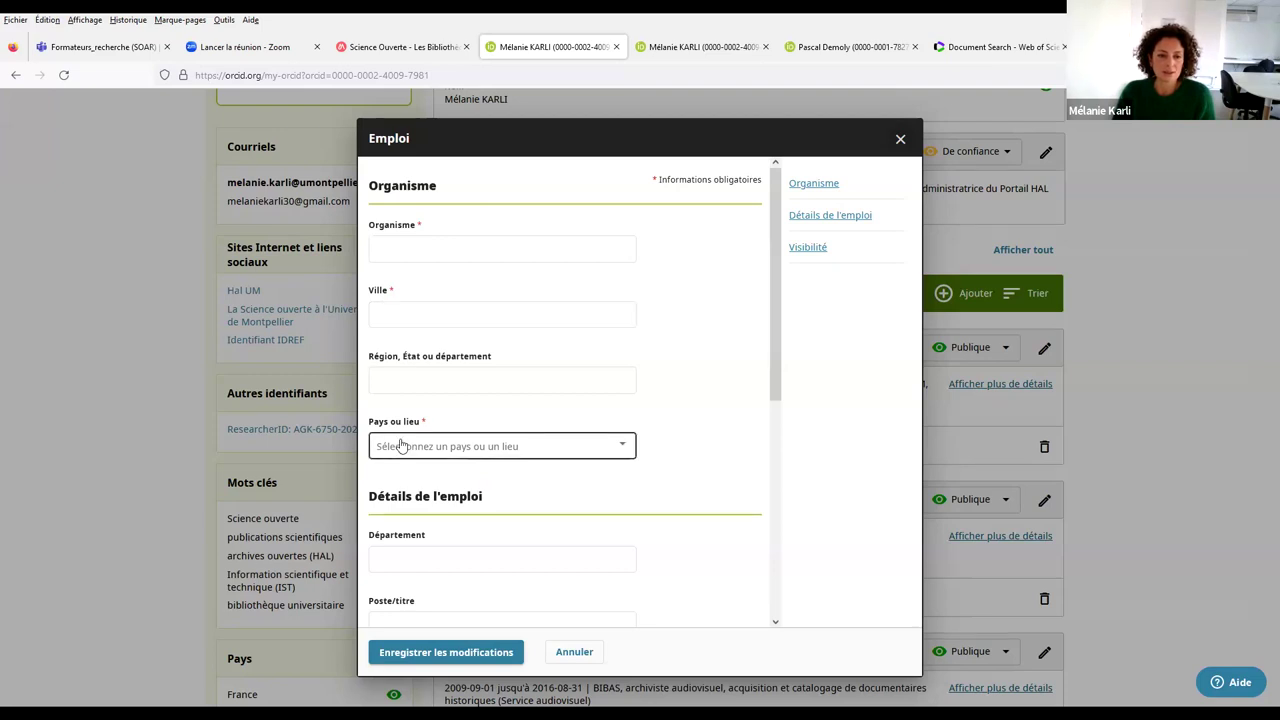
scroll(400, 445, "down", 5)
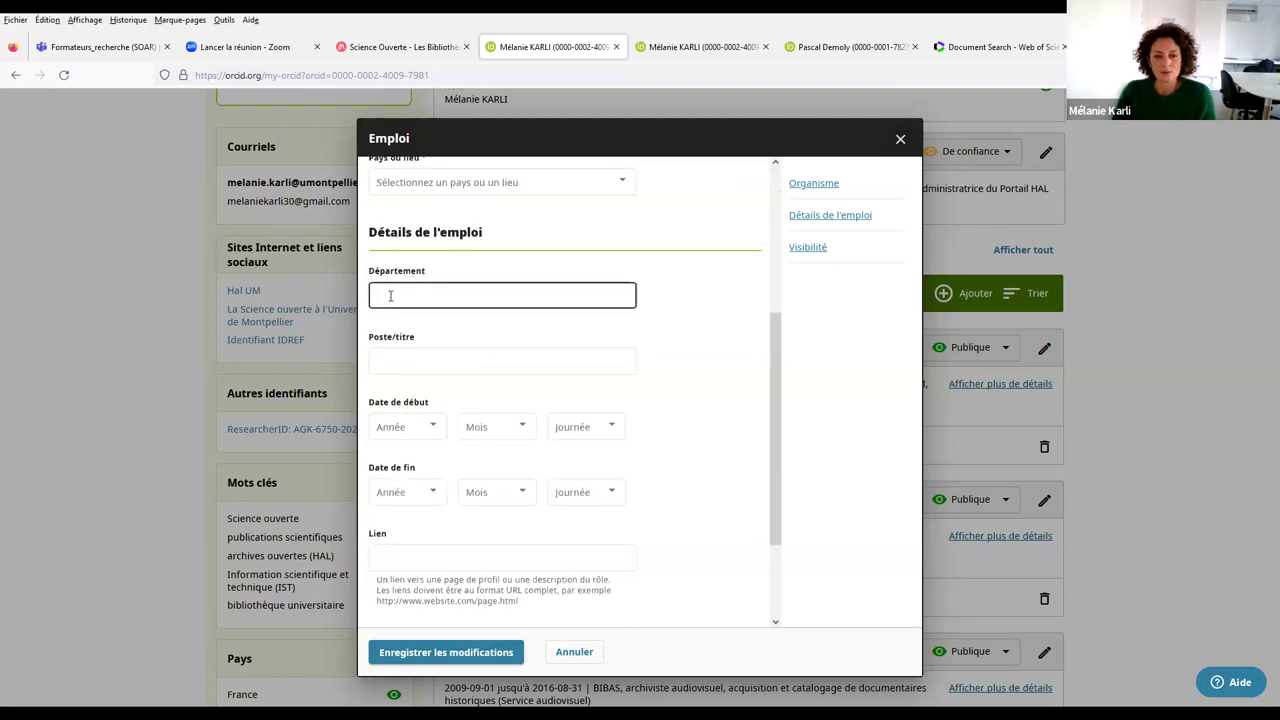
left_click(390, 296)
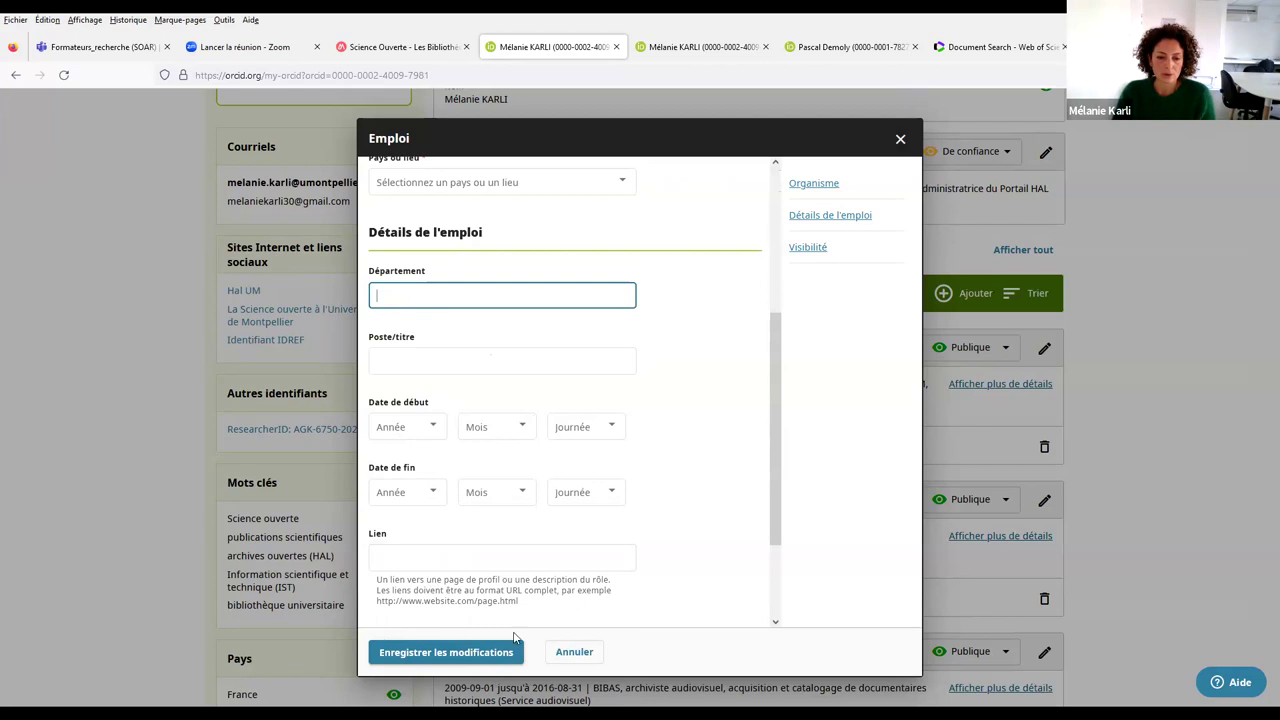
left_click(561, 655)
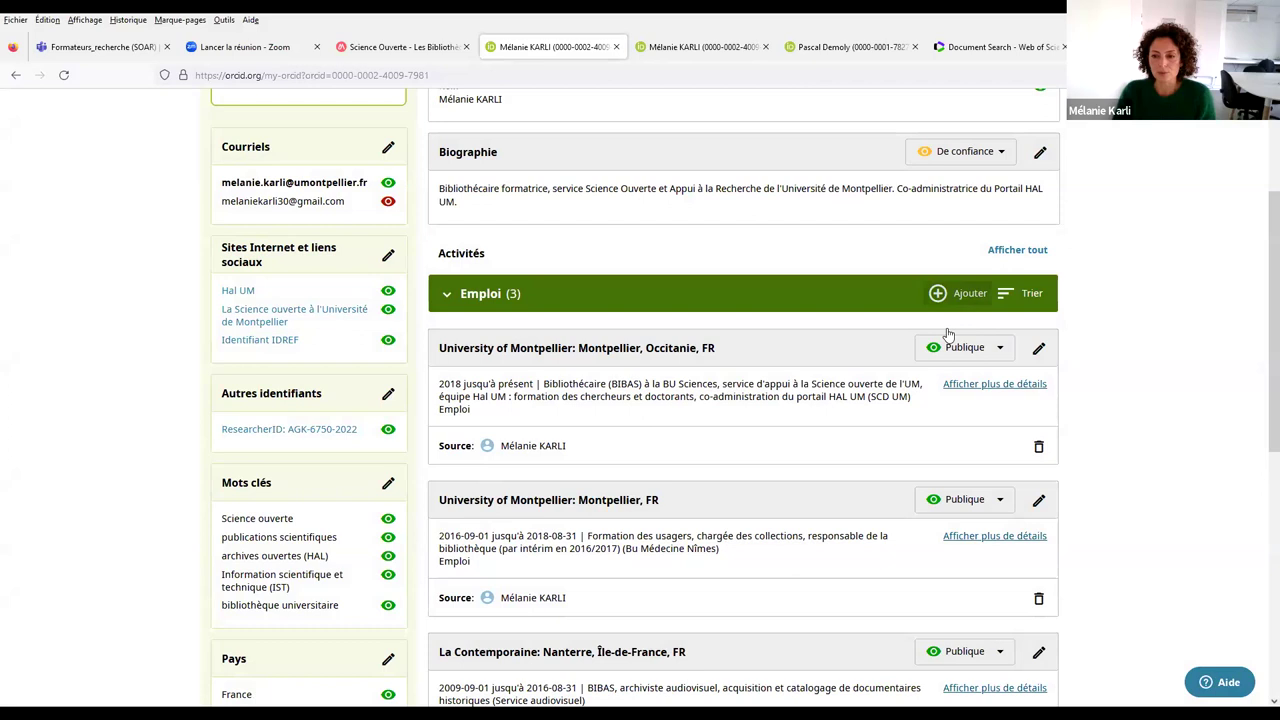
Expand Formation et qualifications, examine the organisation and study-detail fields of a new Éducation entry, and close it without saving.
scroll(524, 570, "down", 5)
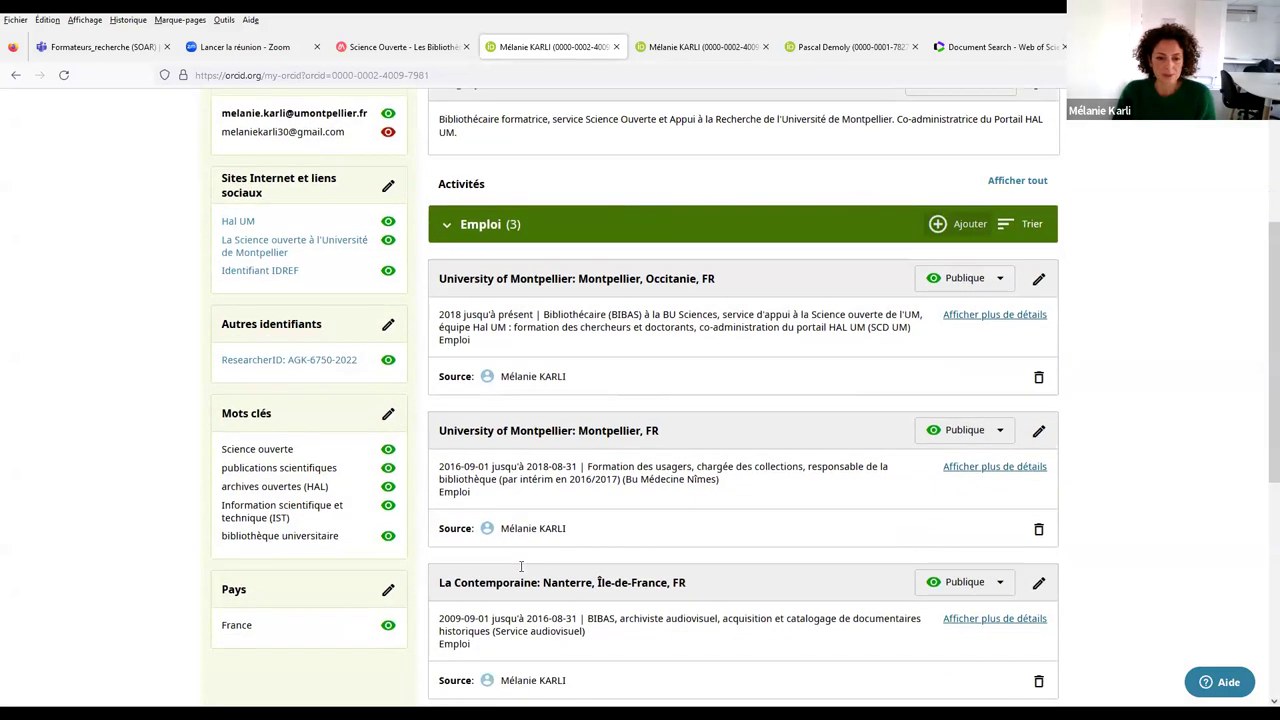
scroll(530, 546, "down", 2)
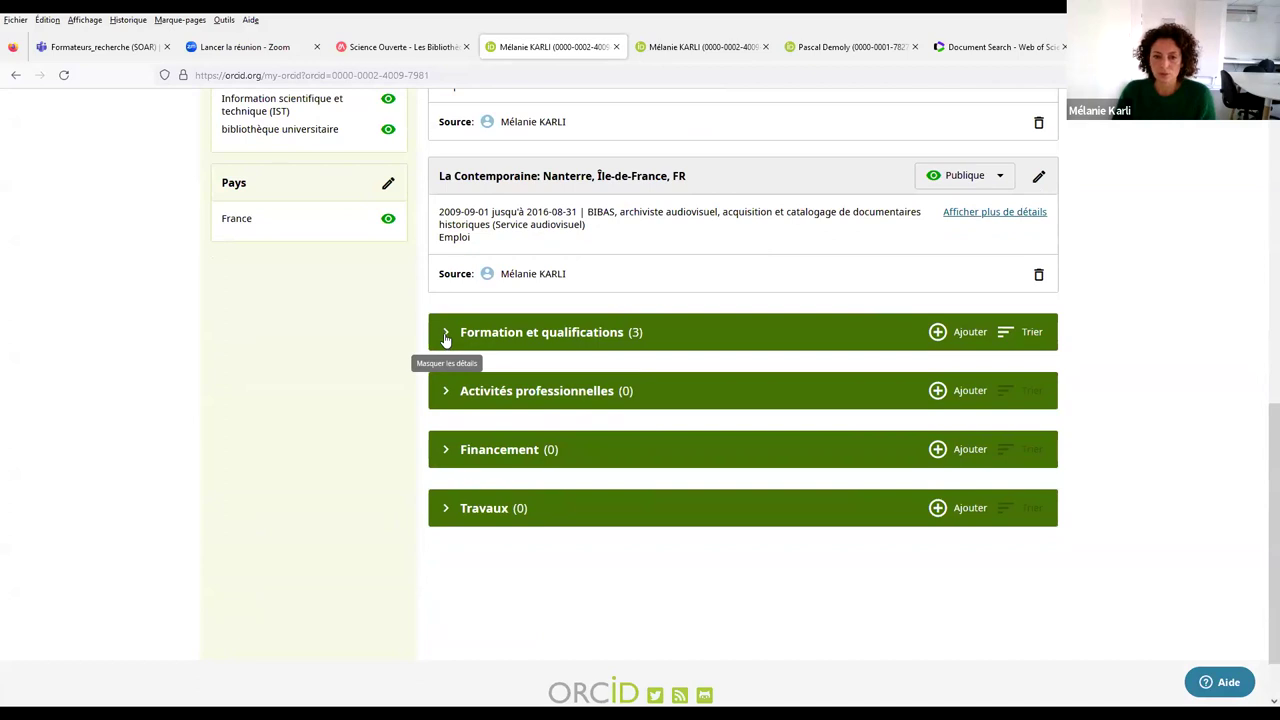
left_click(446, 338)
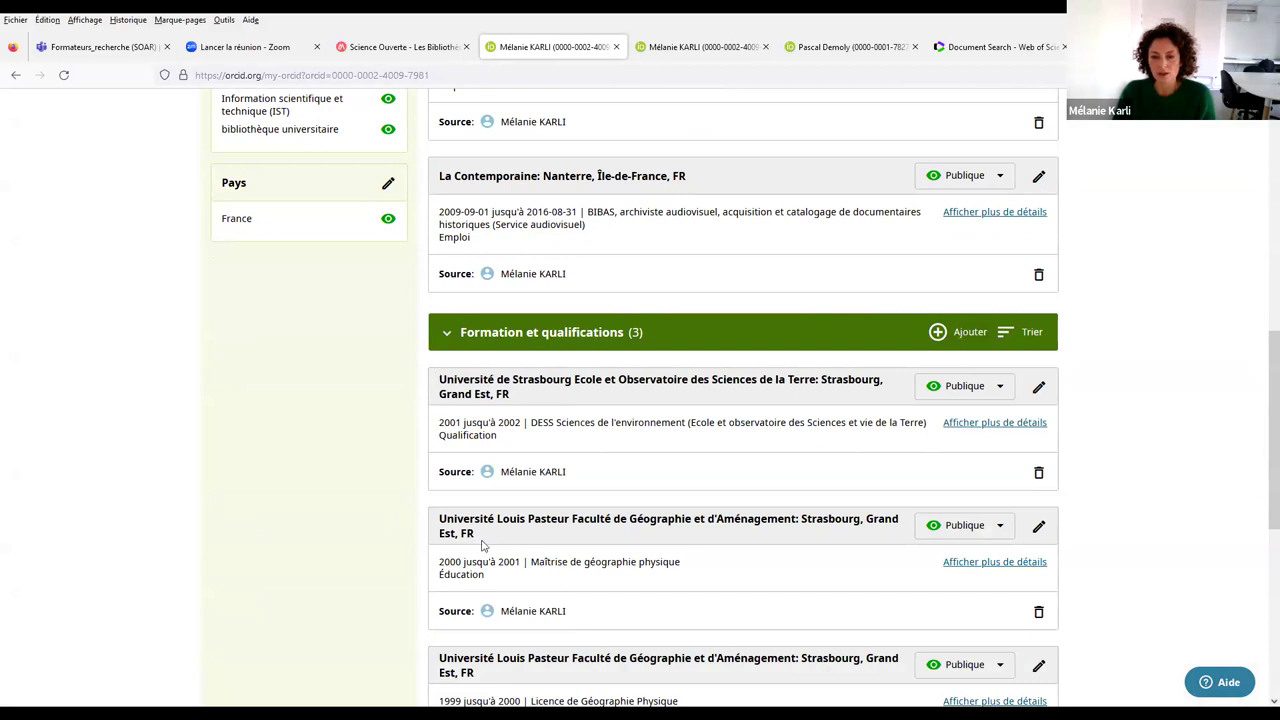
left_click(962, 338)
left_click(970, 366)
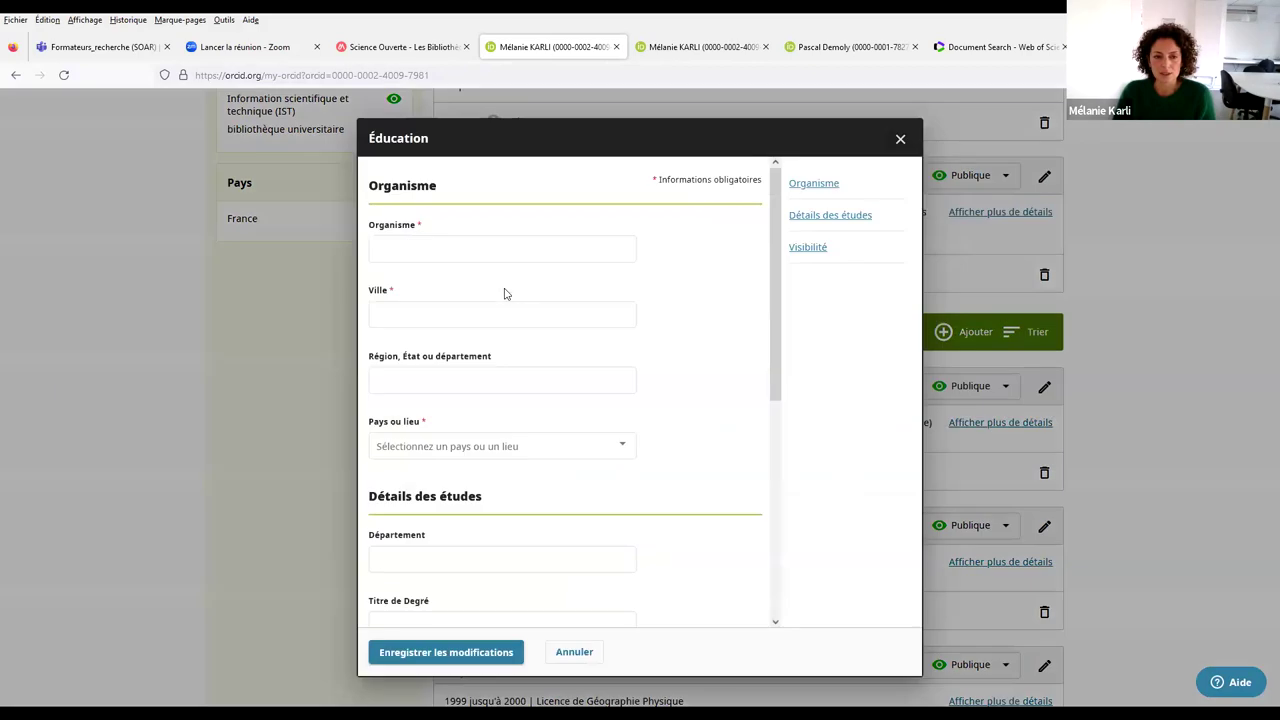
left_click(401, 249)
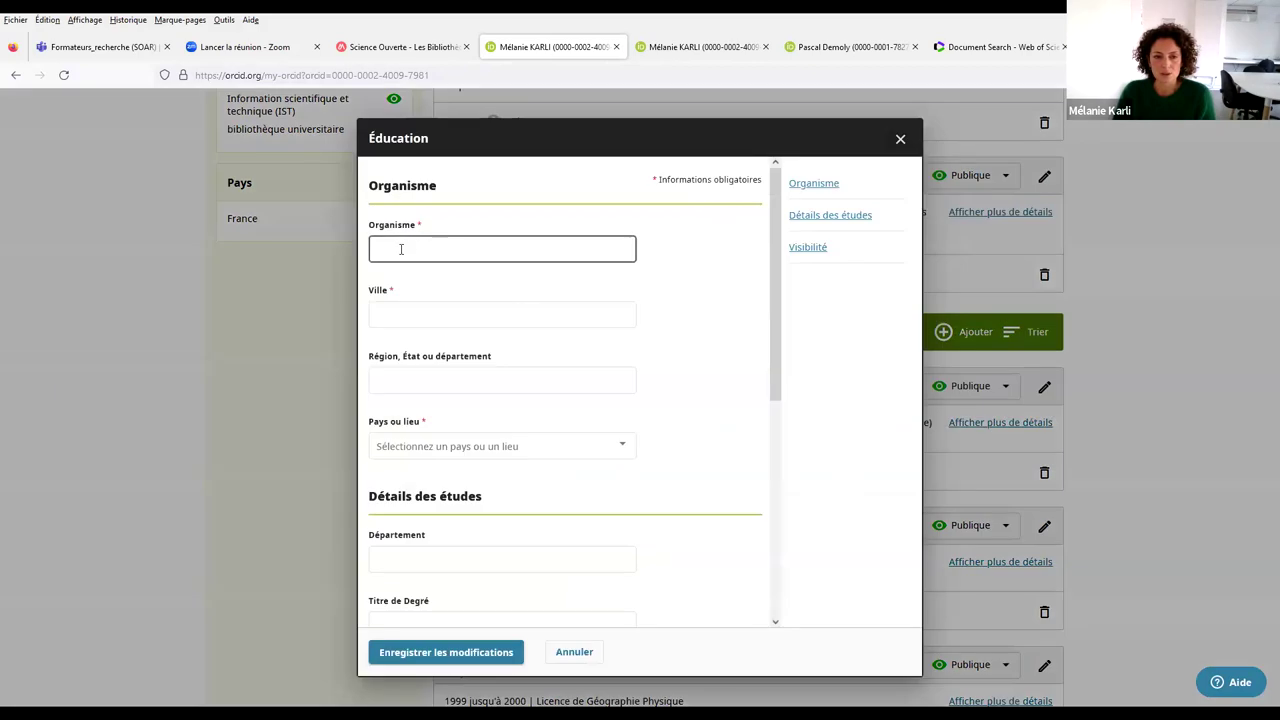
left_click(697, 88)
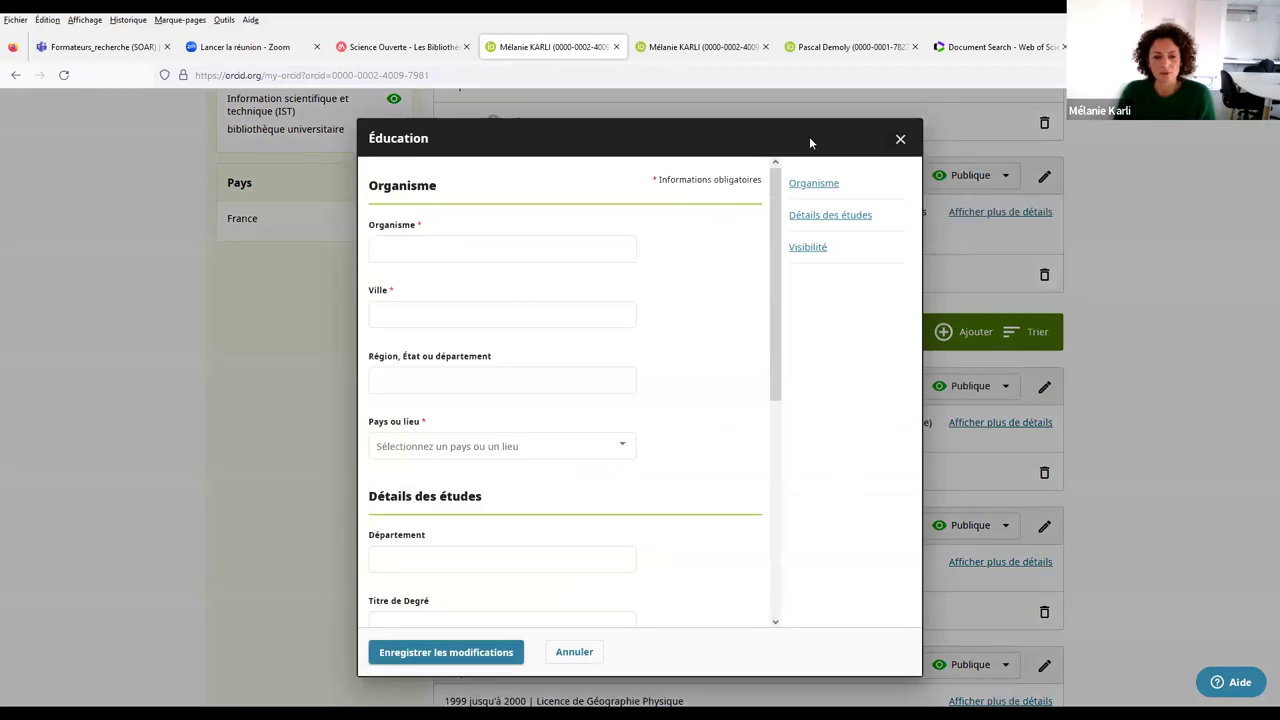
scroll(434, 537, "down", 2)
left_click(417, 449)
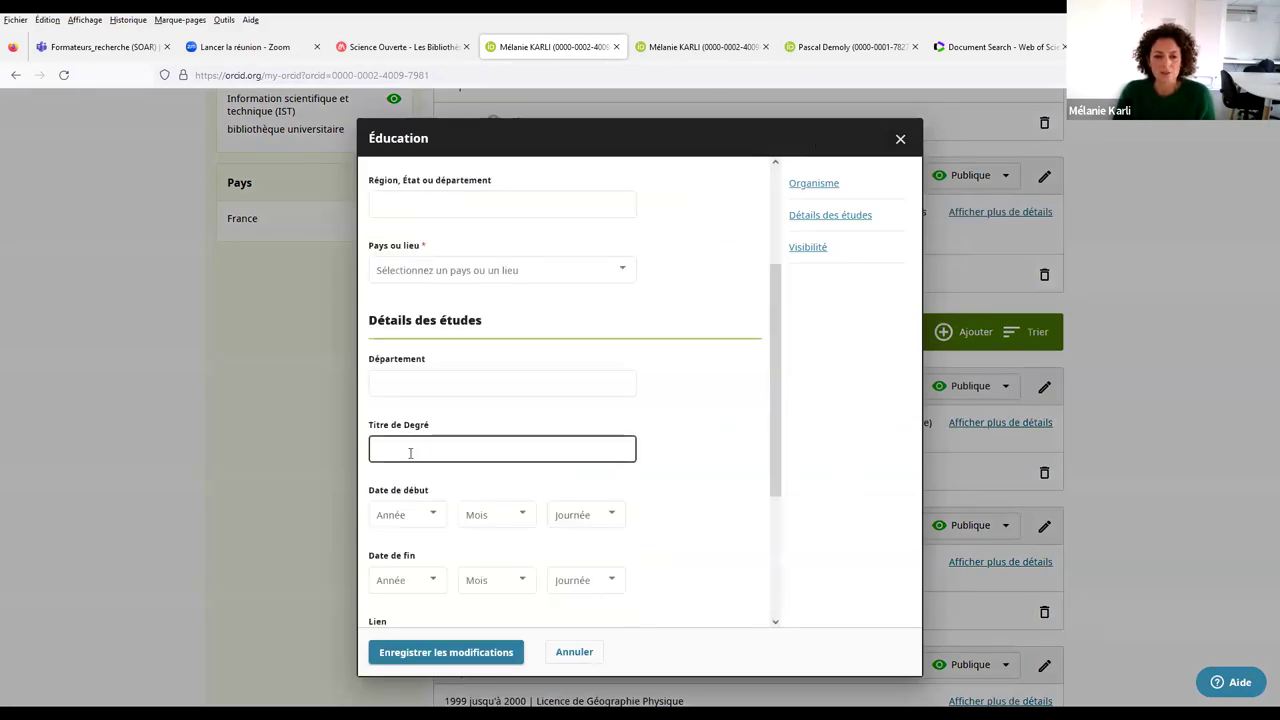
scroll(409, 466, "up", 2)
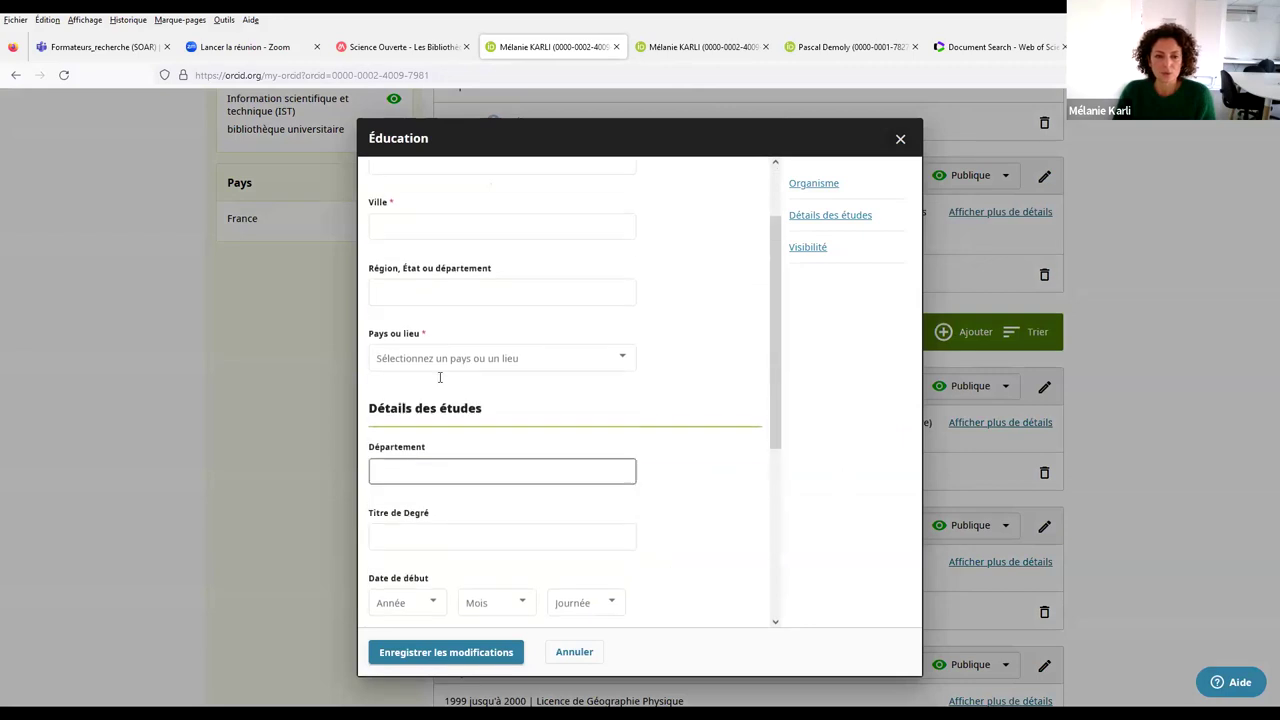
scroll(470, 566, "down", 2)
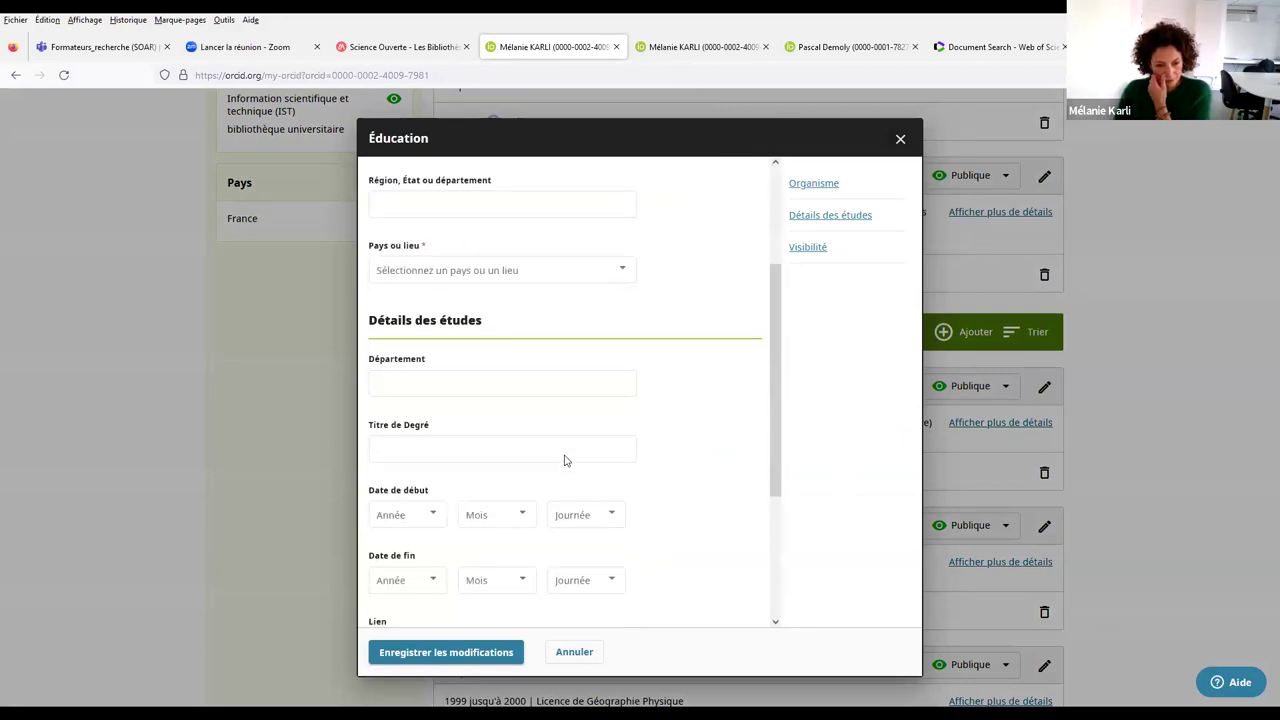
key("Escape")
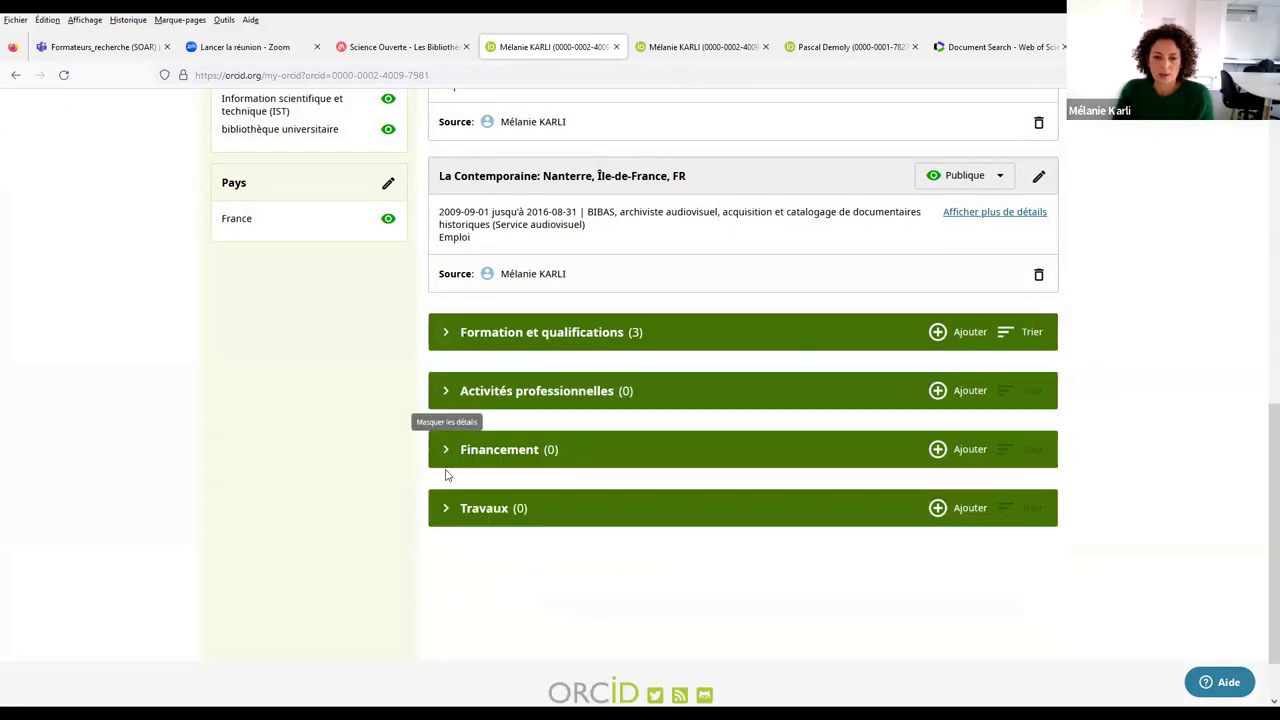
Expand the Financement section to read its guidance on adding grants, prizes and other funding.
left_click(447, 452)
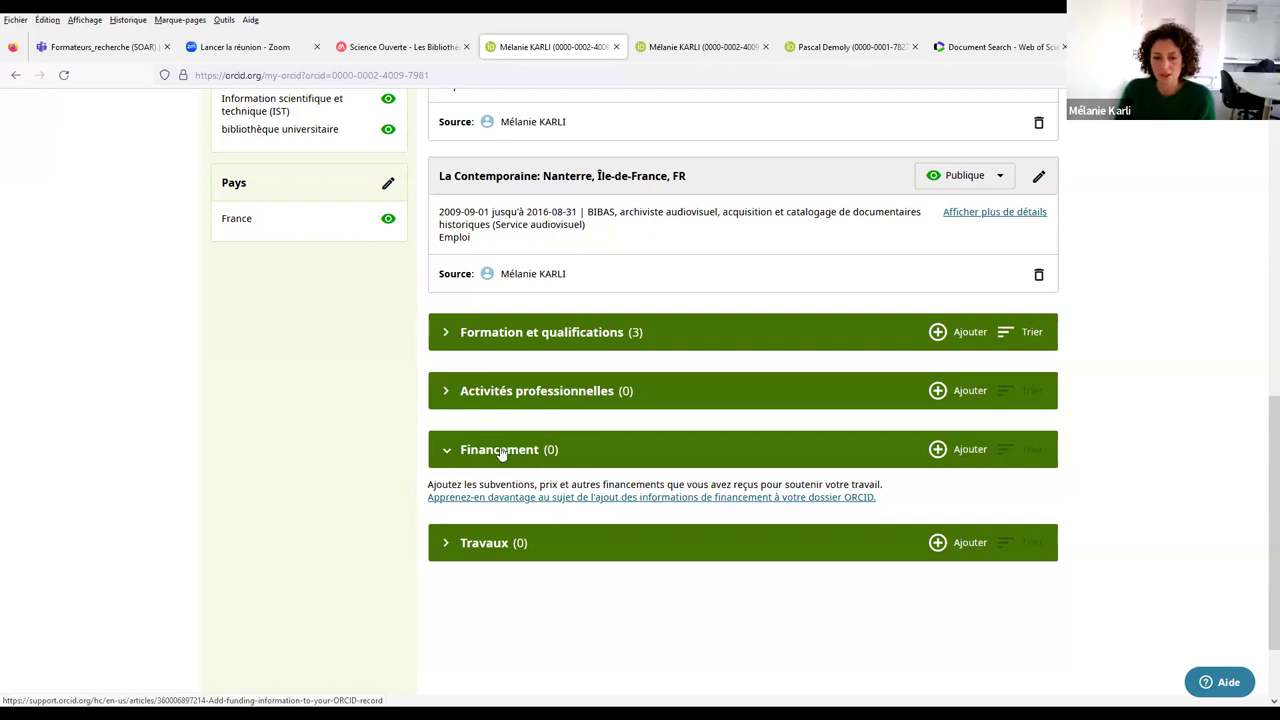
left_click(446, 391)
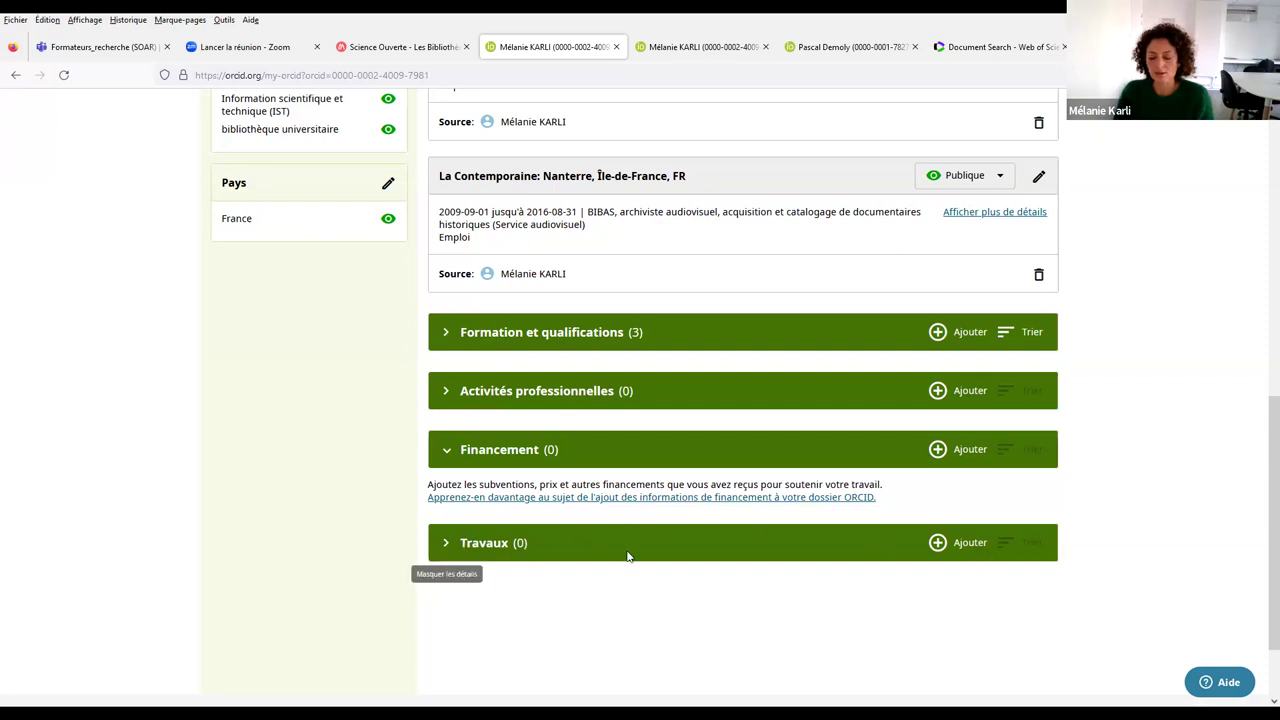
Check the DOI and BibTeX import dialogs for adding entries to Travaux, closing each without importing anything.
left_click(970, 546)
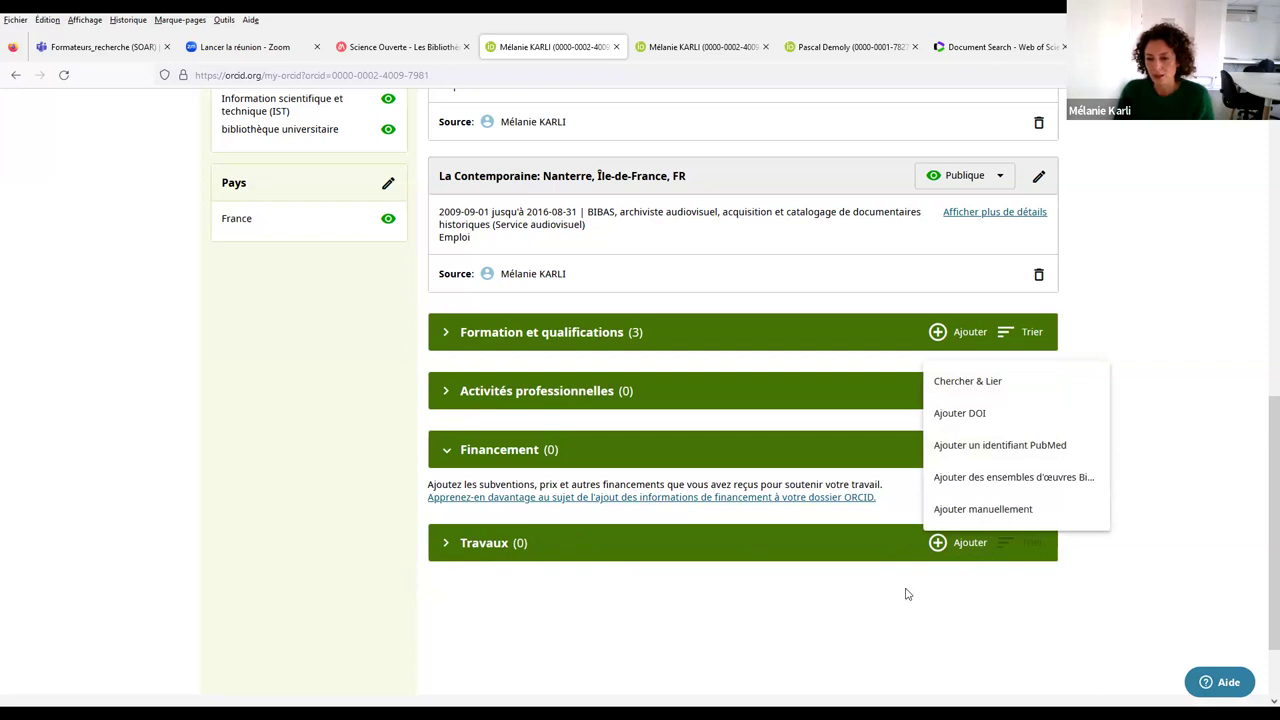
left_click(955, 414)
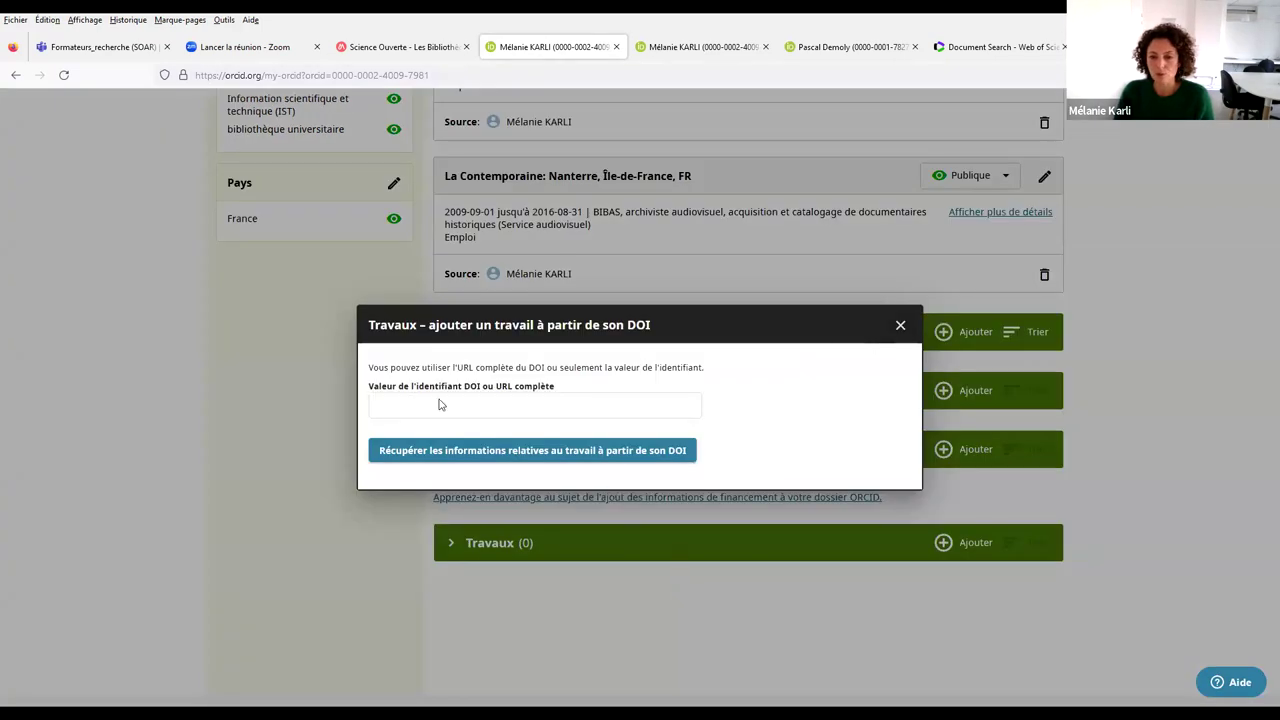
left_click(900, 327)
left_click(975, 546)
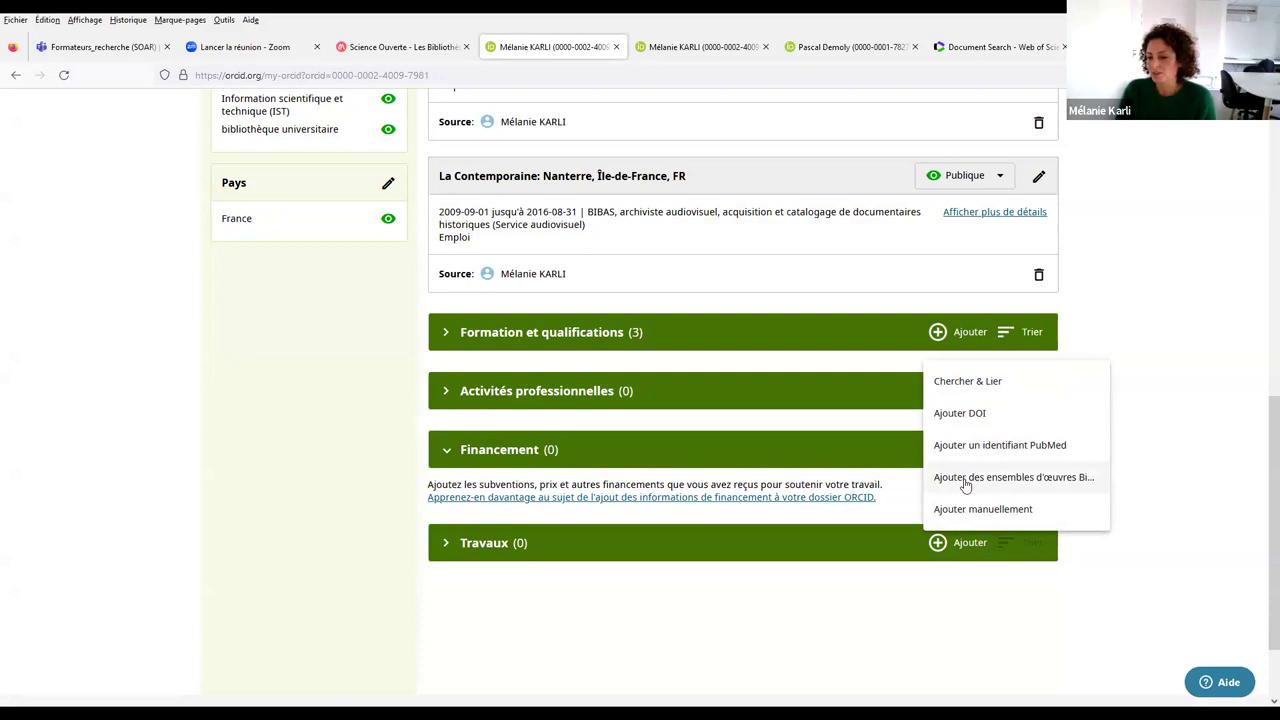
left_click(967, 480)
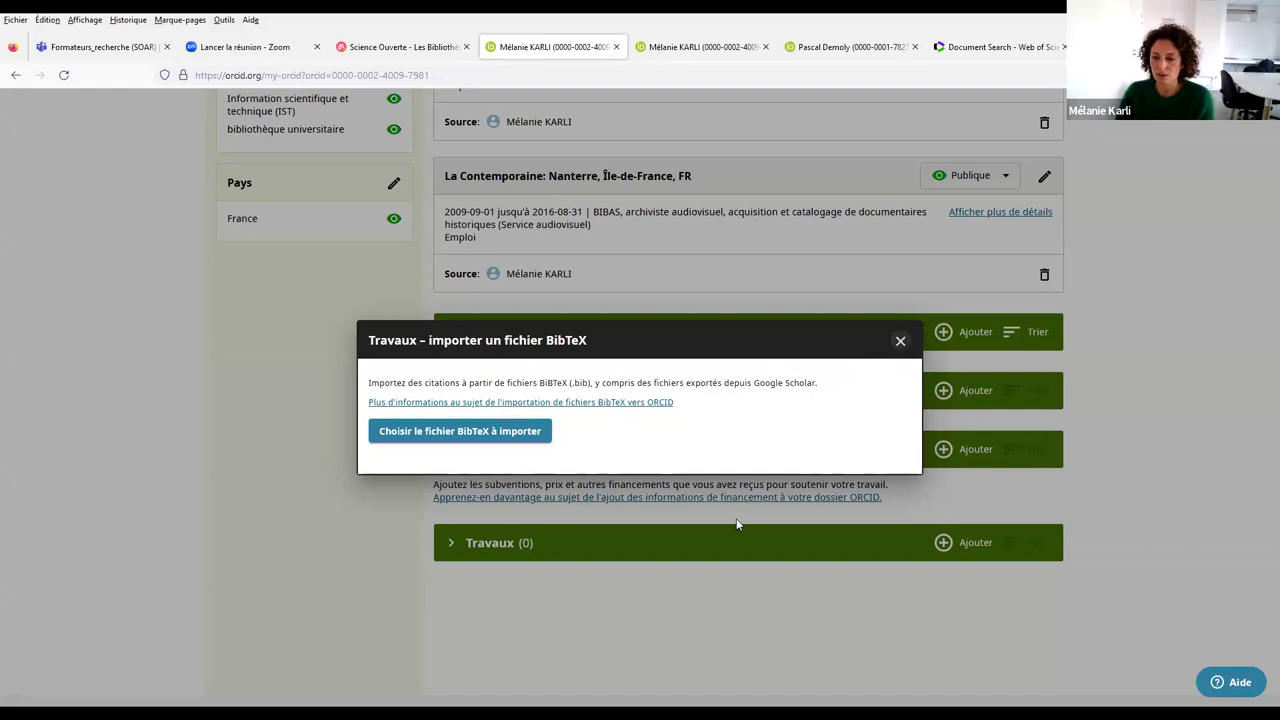
left_click(900, 341)
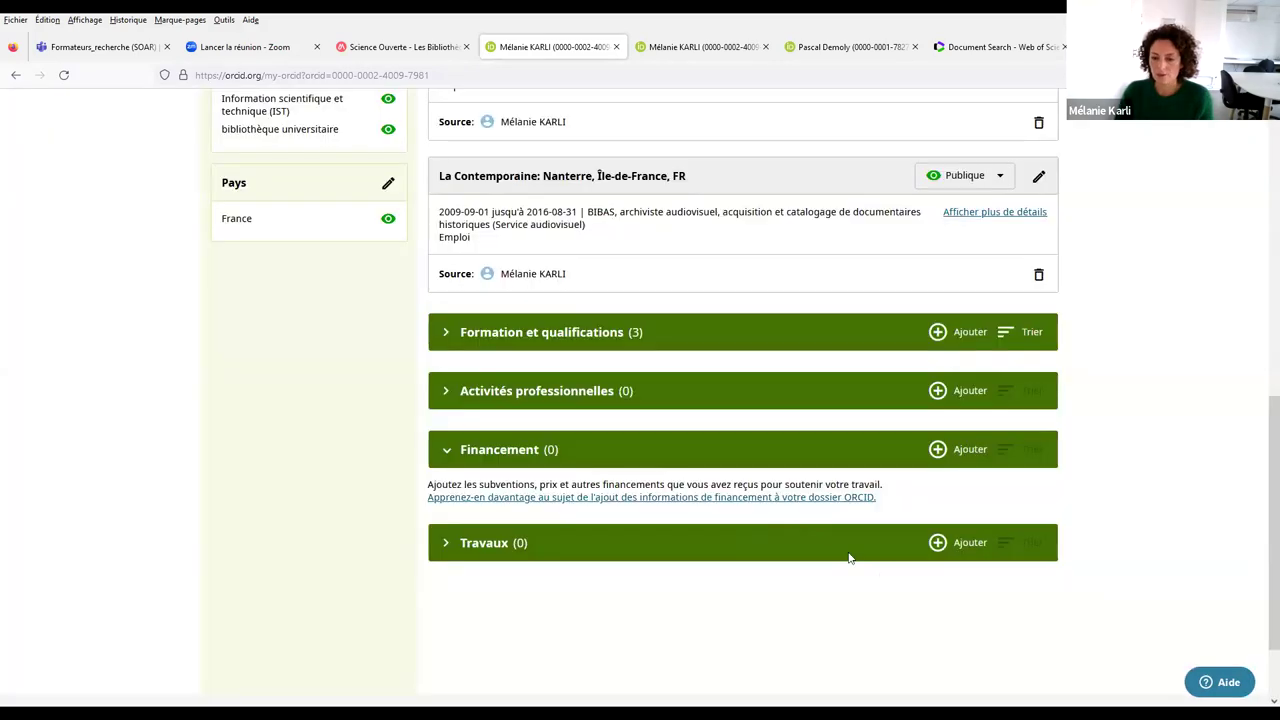
Start adding a work manually under Travaux and browse the available Type de travail options without choosing one.
left_click(969, 543)
left_click(970, 511)
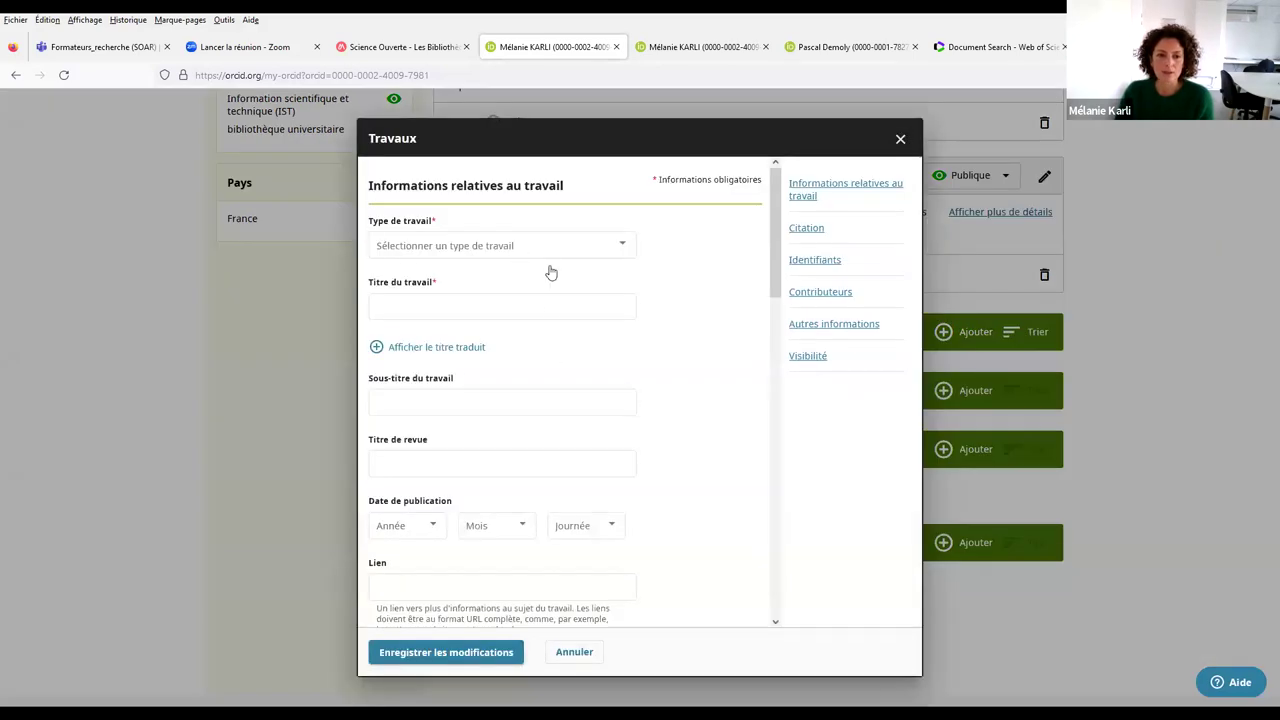
left_click(628, 250)
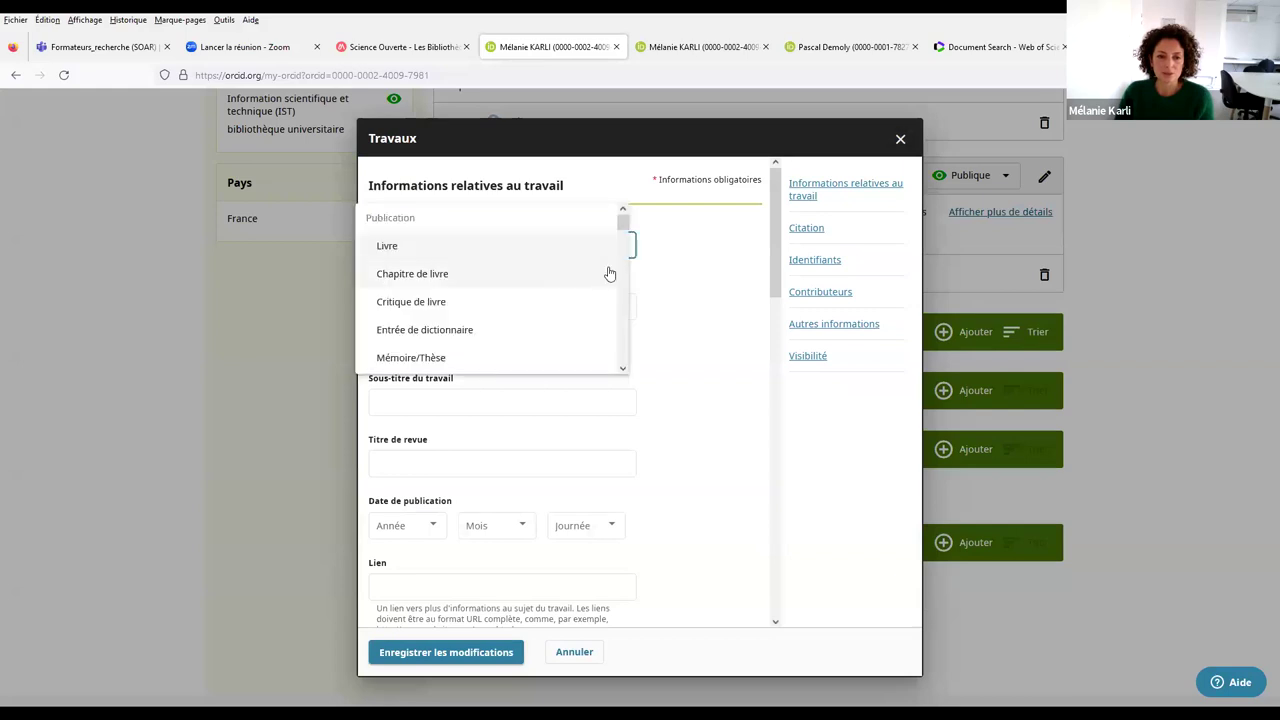
scroll(622, 250, "down", 3)
mouse_move(622, 250)
left_mouse_down()
mouse_move(621, 371)
mouse_move(637, 250)
left_mouse_up()
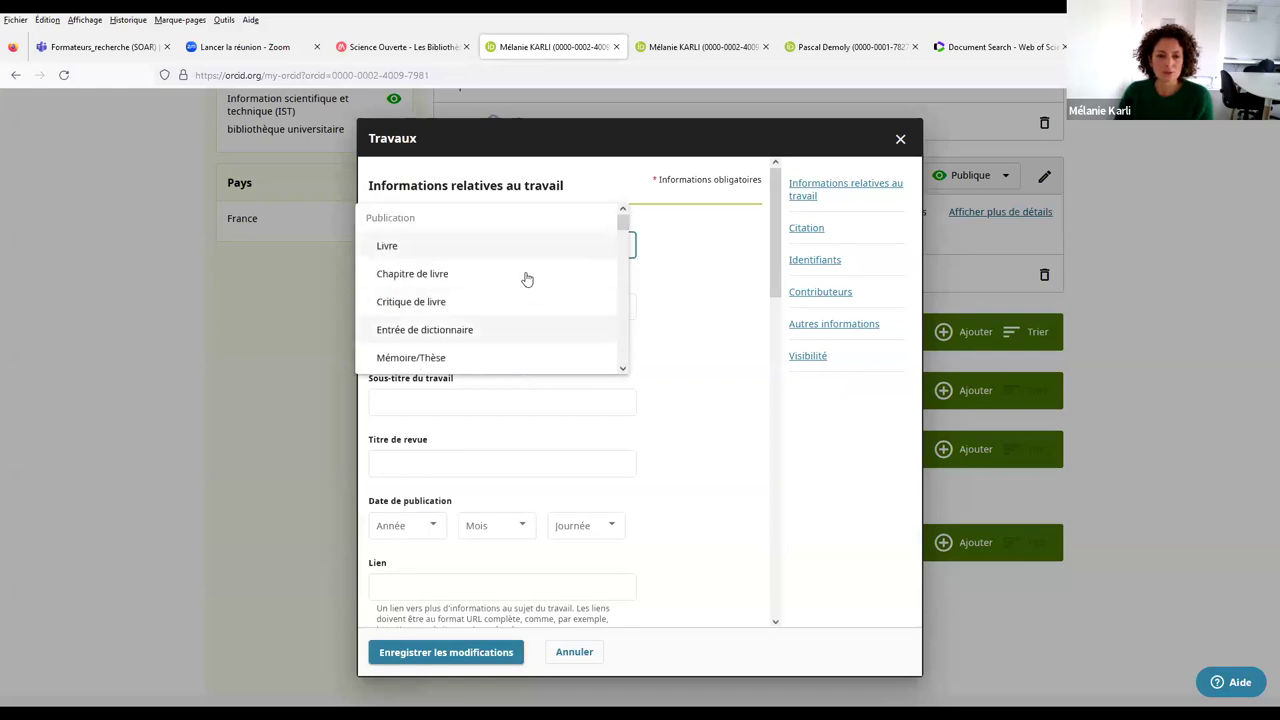
scroll(605, 247, "down", 5)
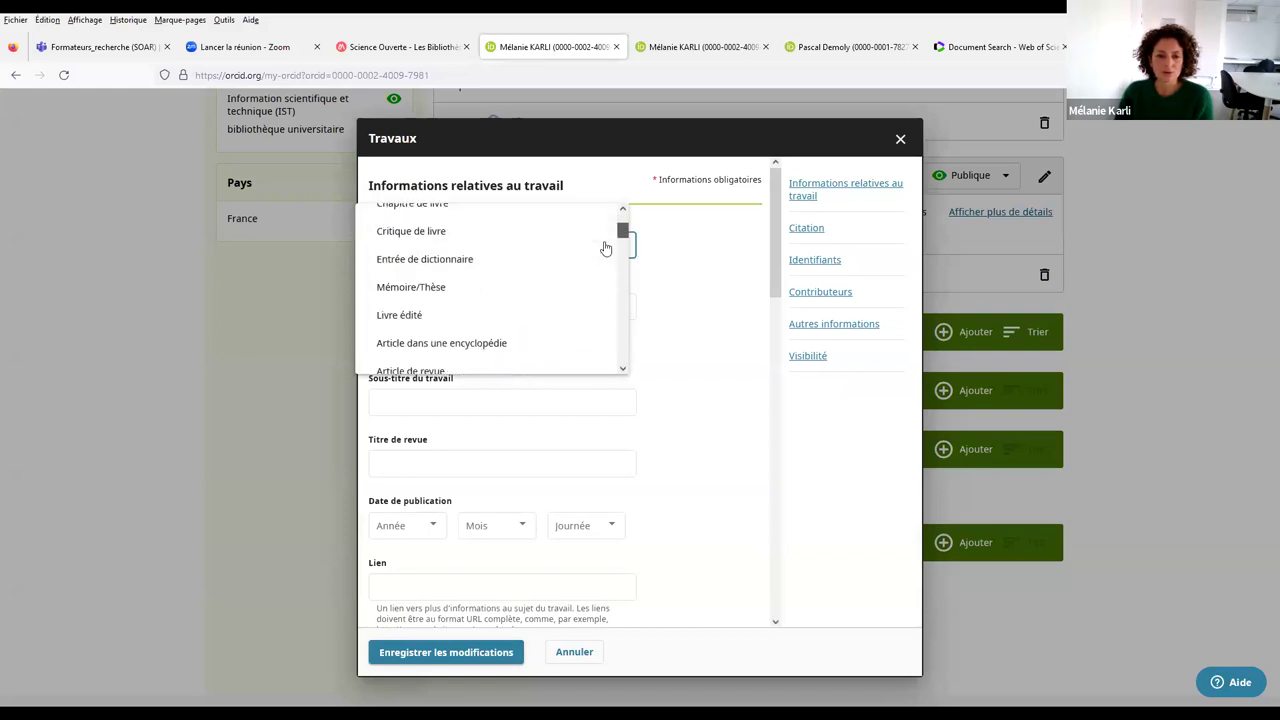
left_click_drag(622, 254, 622, 267)
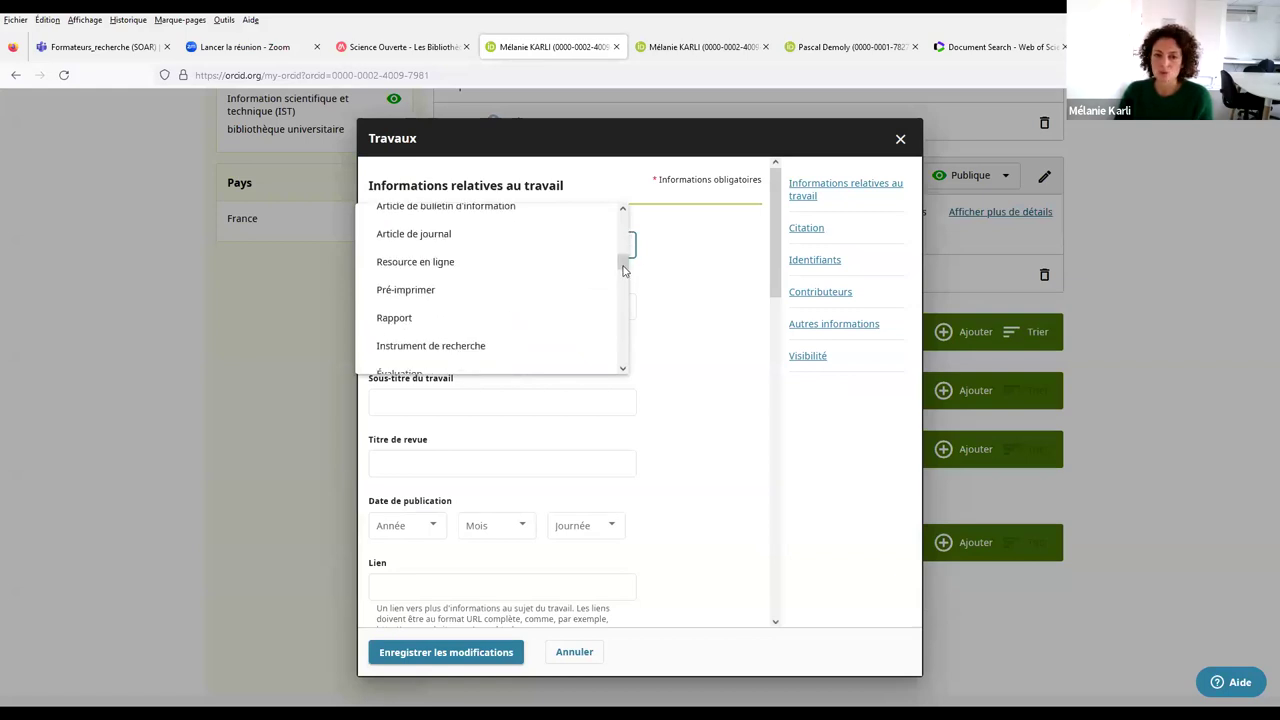
left_click(712, 286)
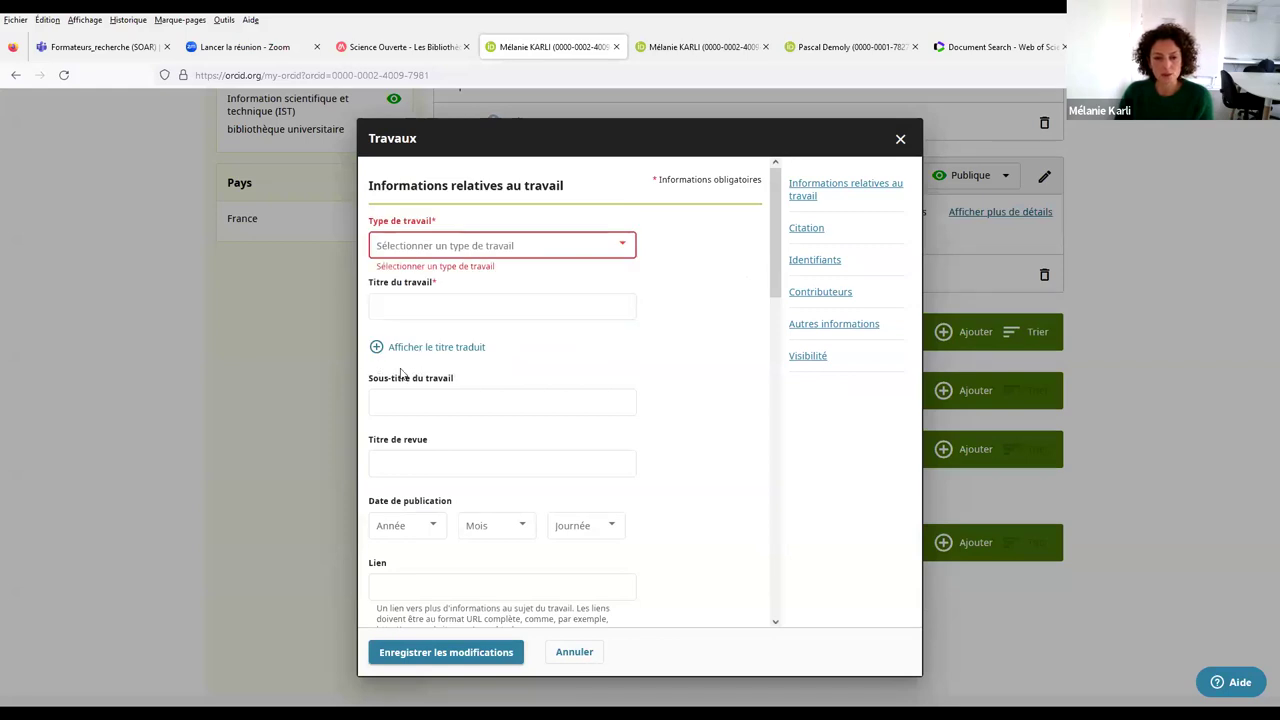
Examine the Citation, Contributeurs, Autres informations and Visibilité sections of the manual Travaux form.
scroll(417, 450, "down", 3)
scroll(417, 452, "down", 3)
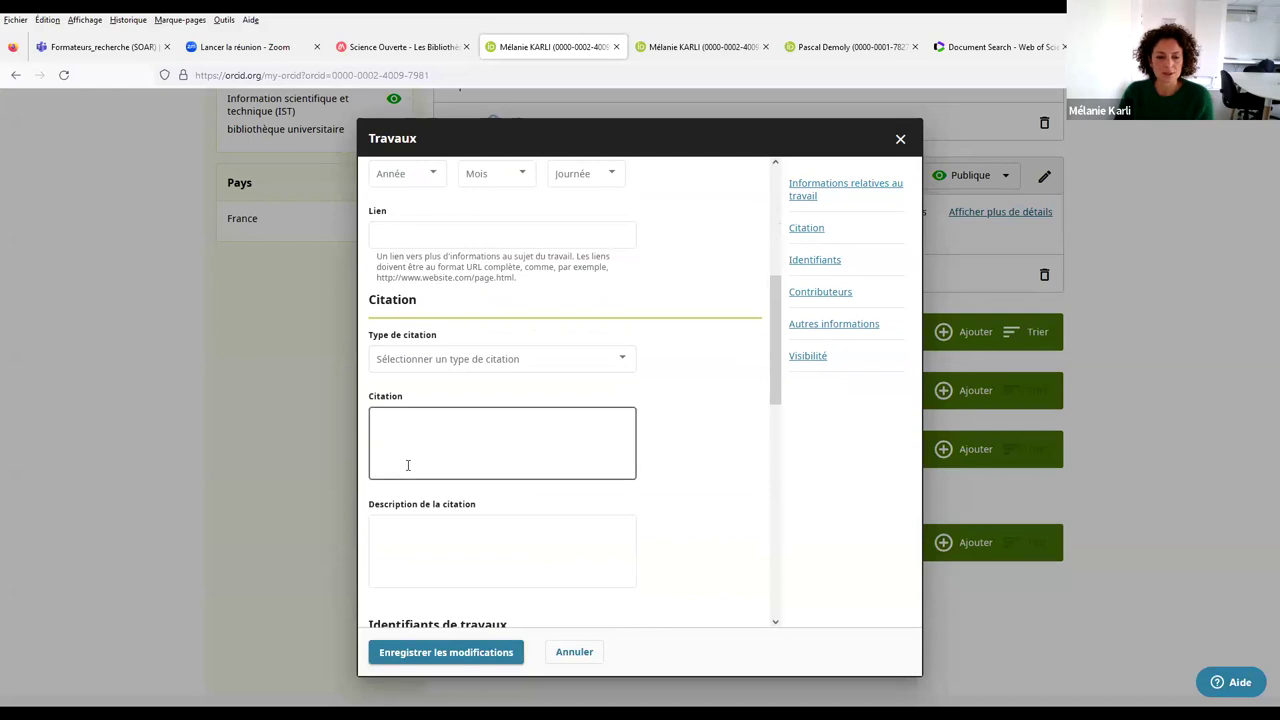
scroll(409, 463, "down", 3)
scroll(407, 470, "down", 6)
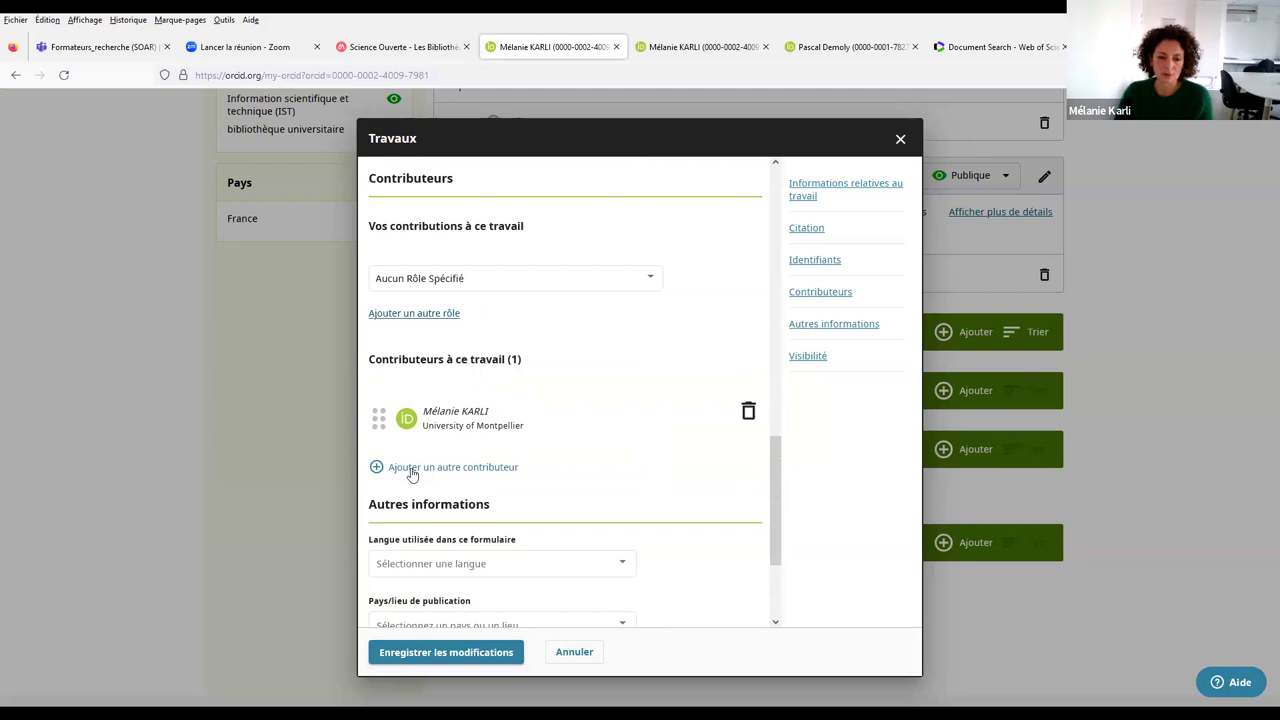
scroll(420, 474, "down", 3)
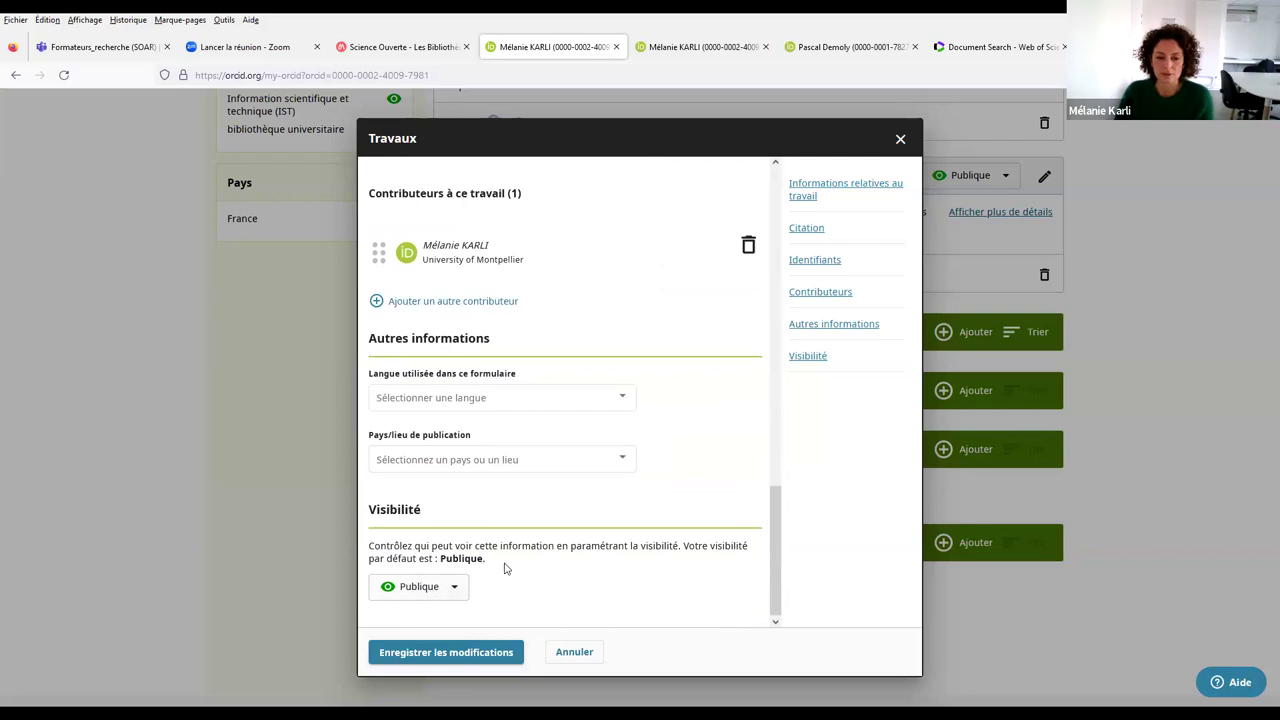
scroll(771, 297, "up", 2)
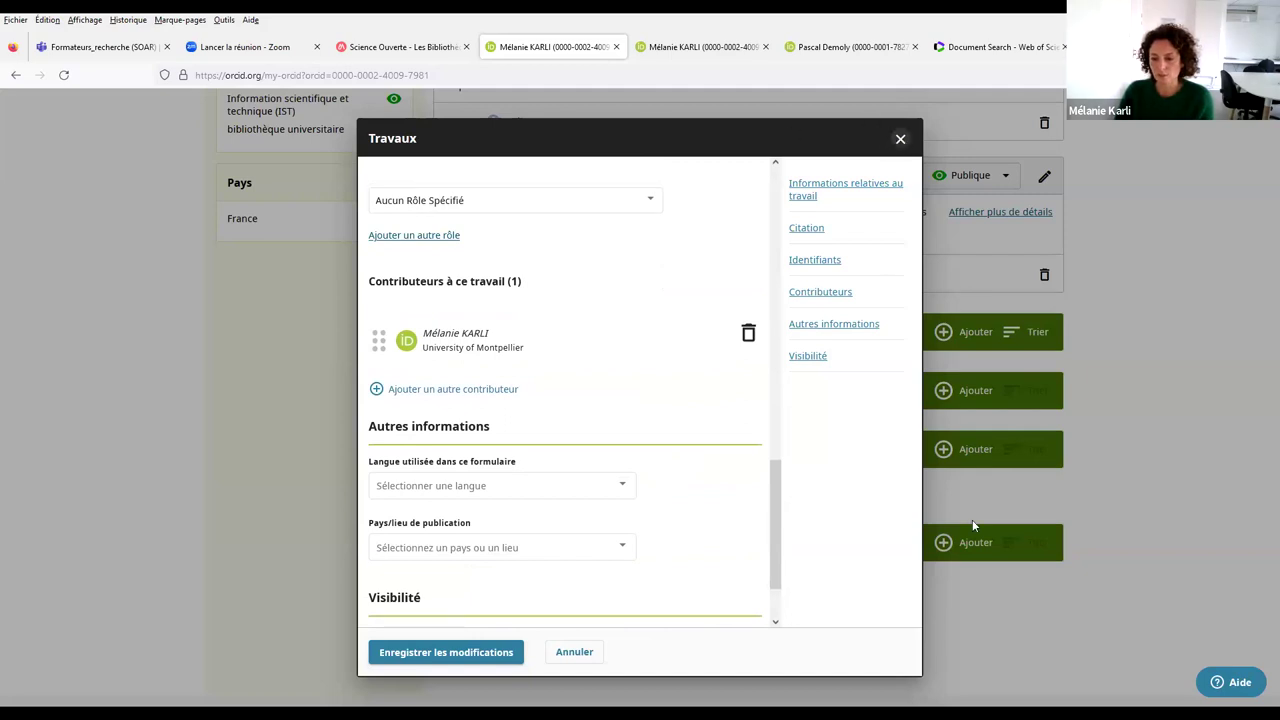
Leave the manual work form, open the Chercher & Lier assistants for Travaux, and view Crossref Metadata Search before closing its page.
left_click(968, 552)
left_click(968, 545)
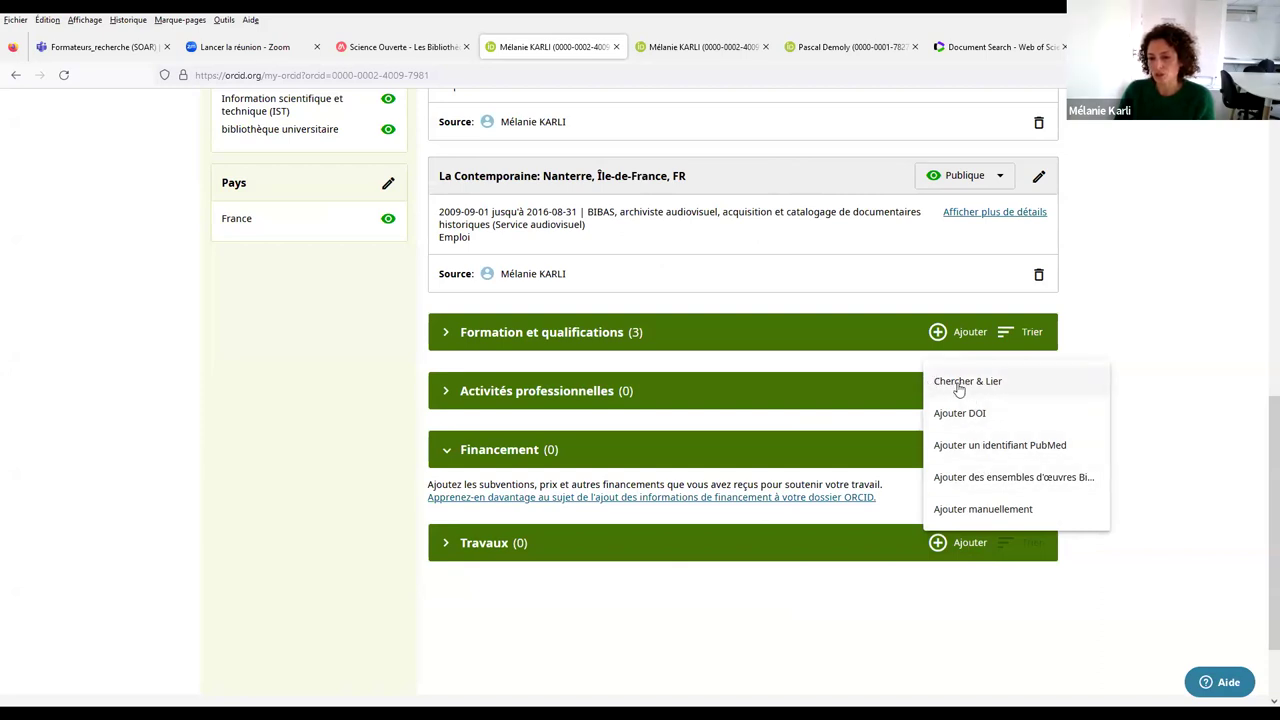
left_click(958, 385)
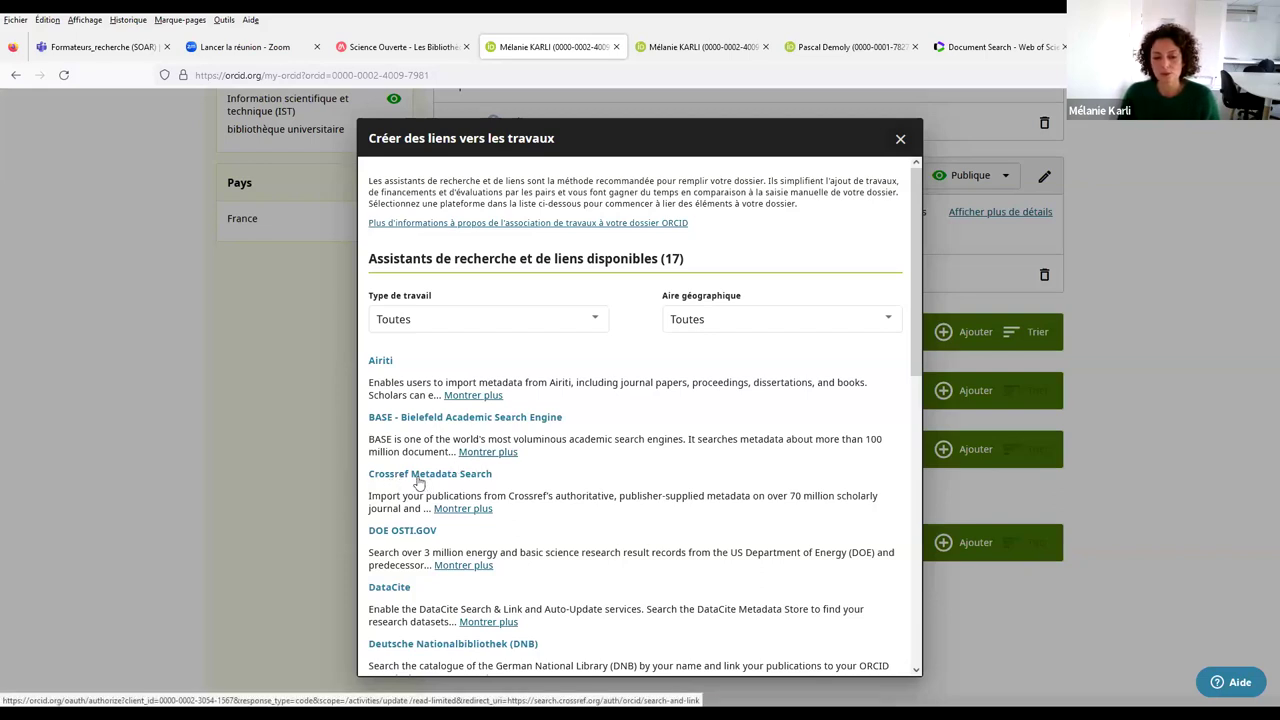
left_click(394, 474)
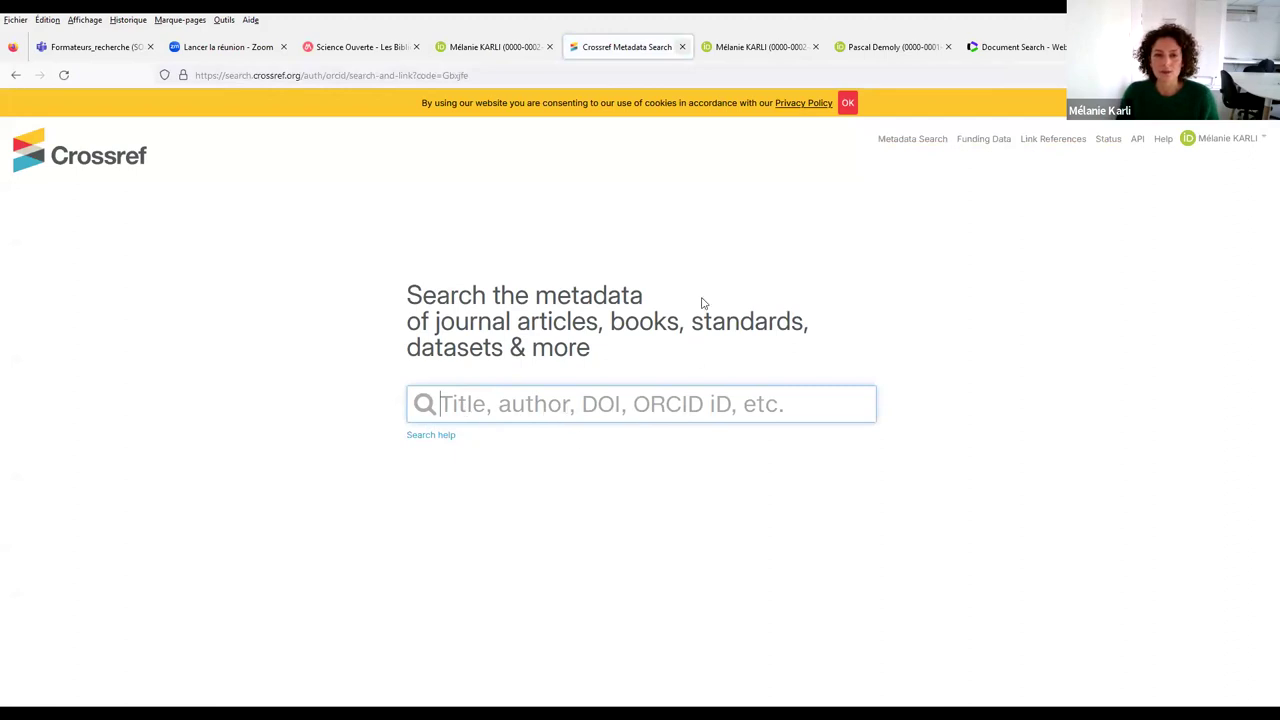
left_click(682, 48)
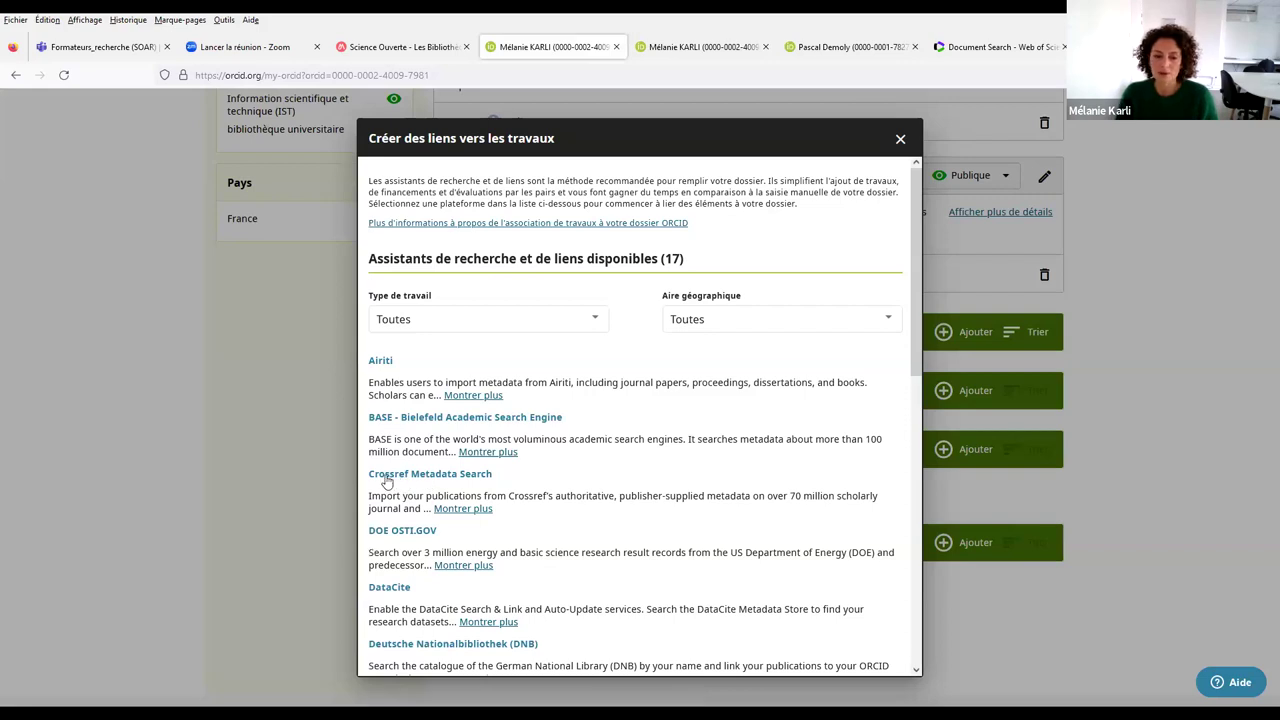
Choose HAL from the available search and link assistants and authorise its access to the ORCID account.
scroll(428, 525, "down", 3)
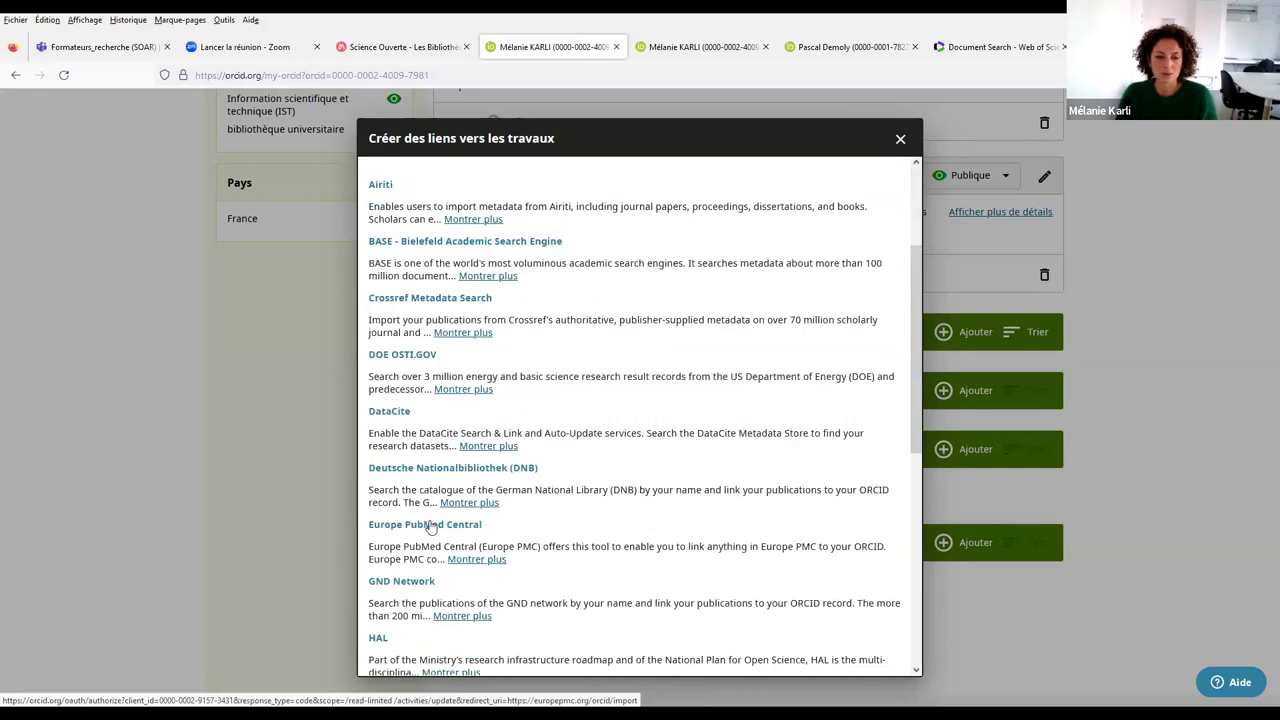
scroll(478, 491, "down", 6)
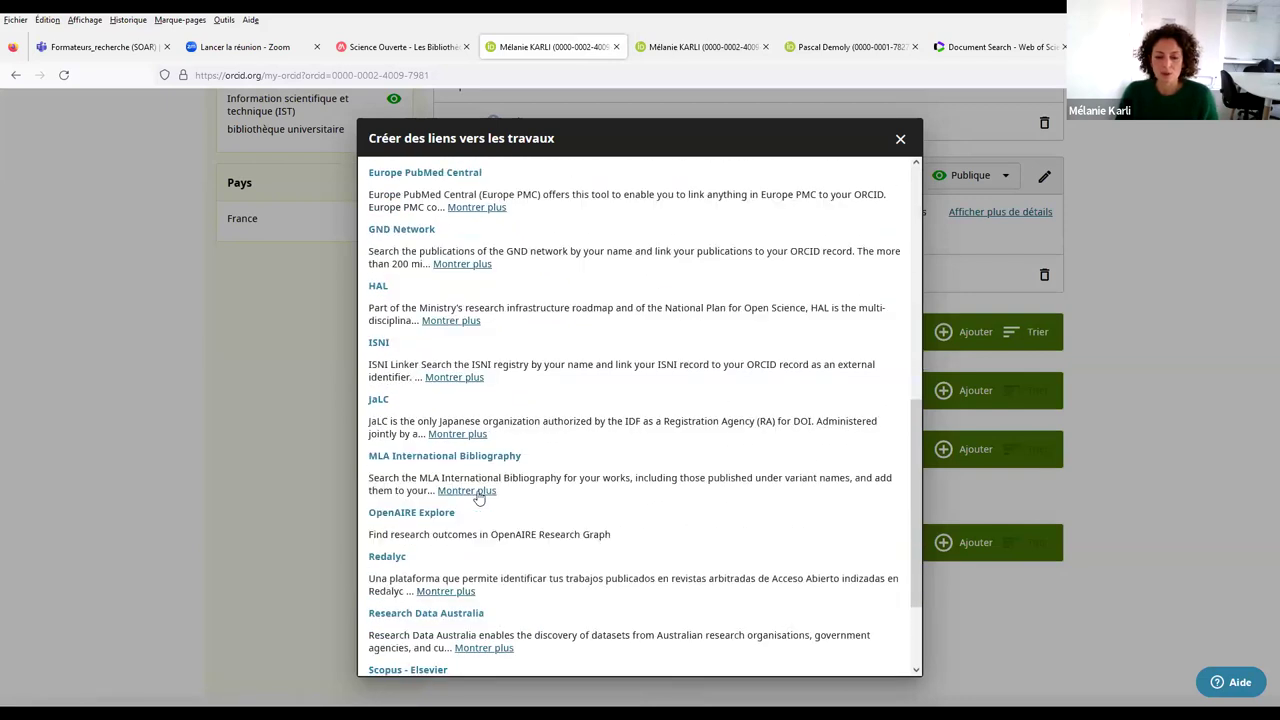
scroll(478, 497, "down", 2)
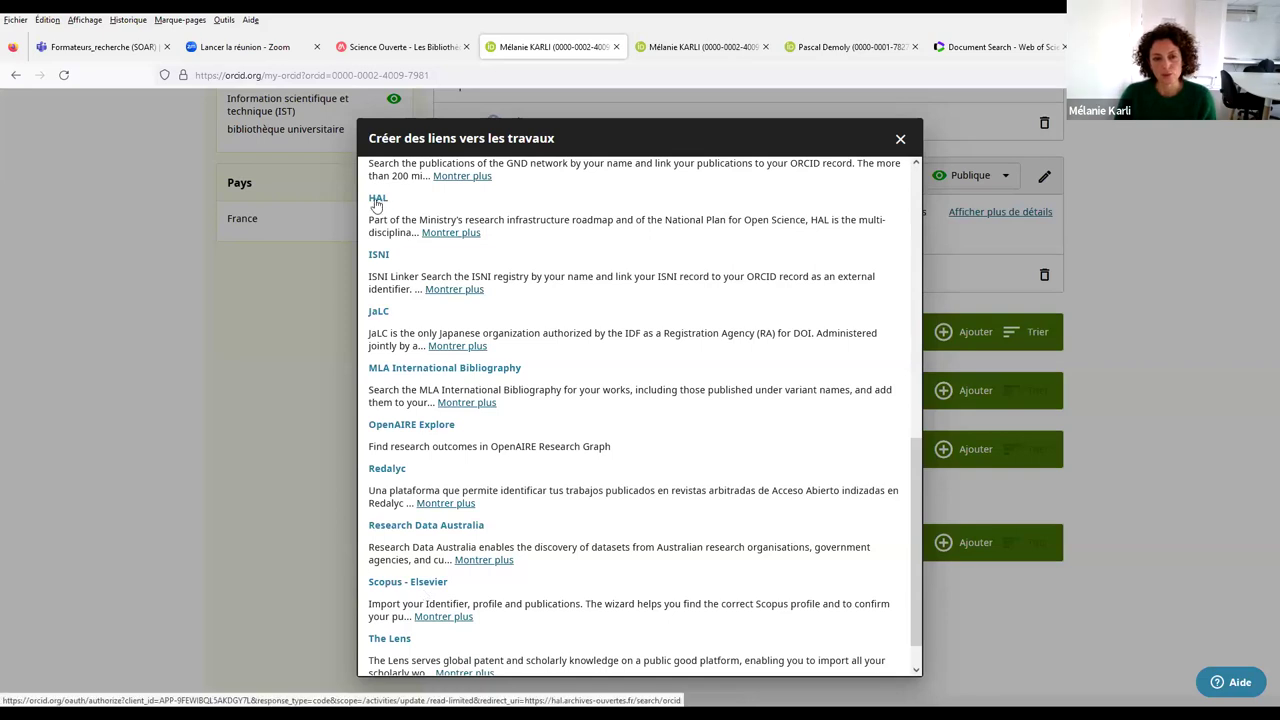
left_click(377, 200)
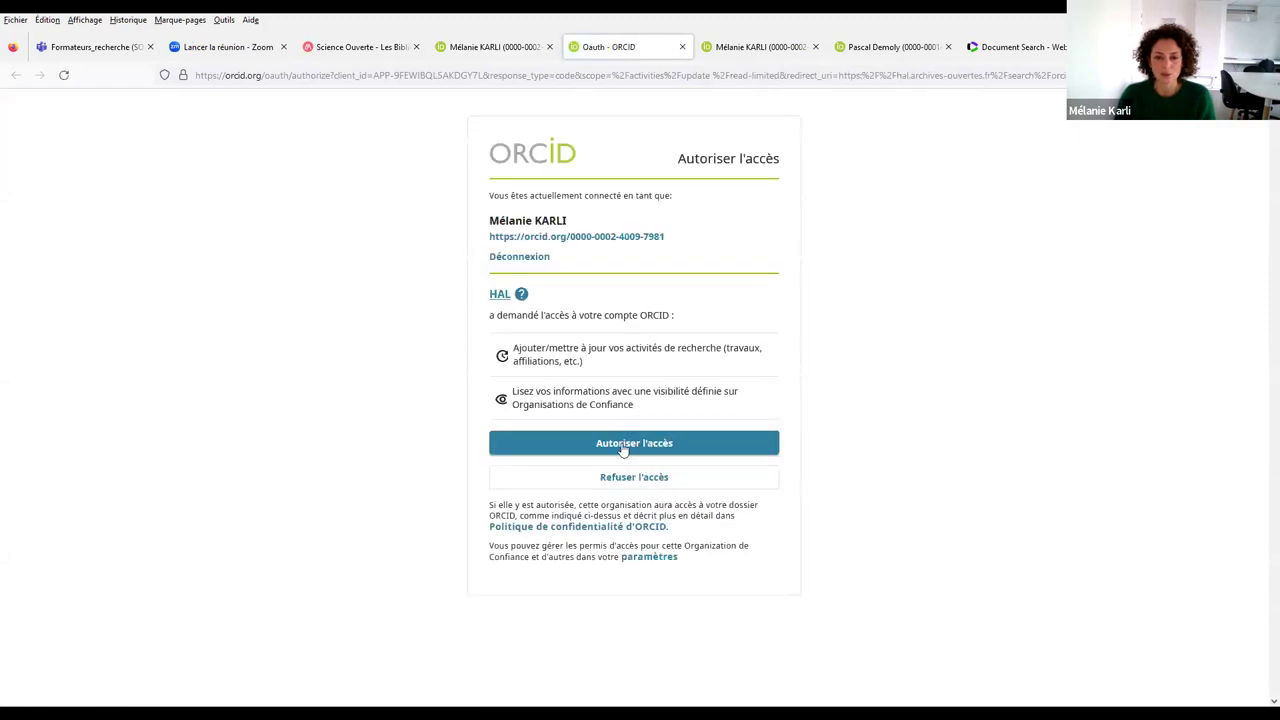
left_click(622, 446)
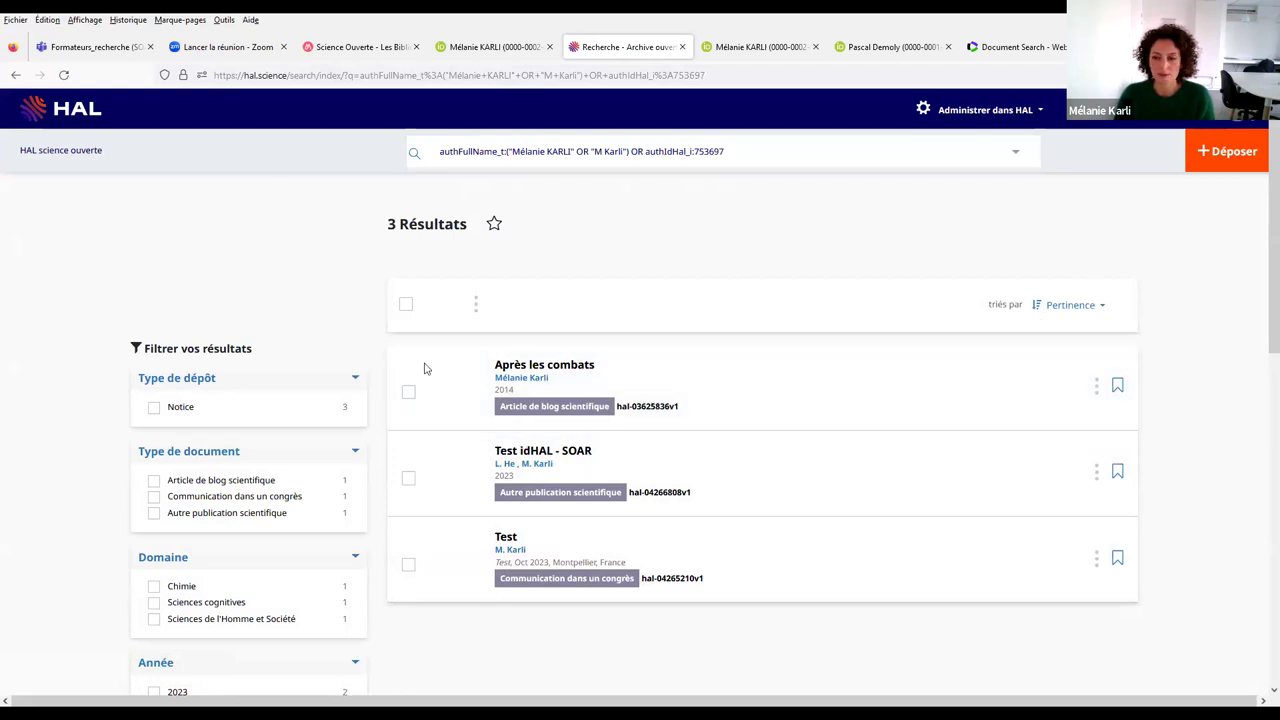
Send the HAL record "Après les combats" to ORCID.
left_click(1096, 386)
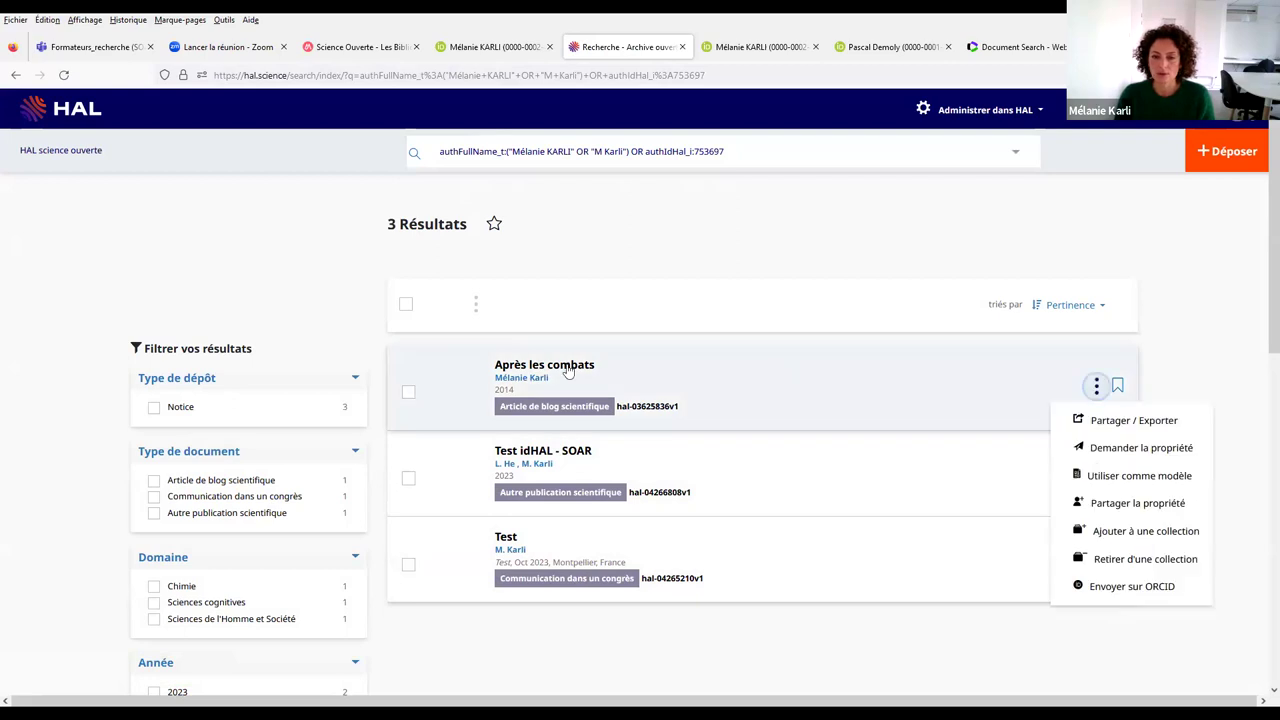
left_click(407, 392)
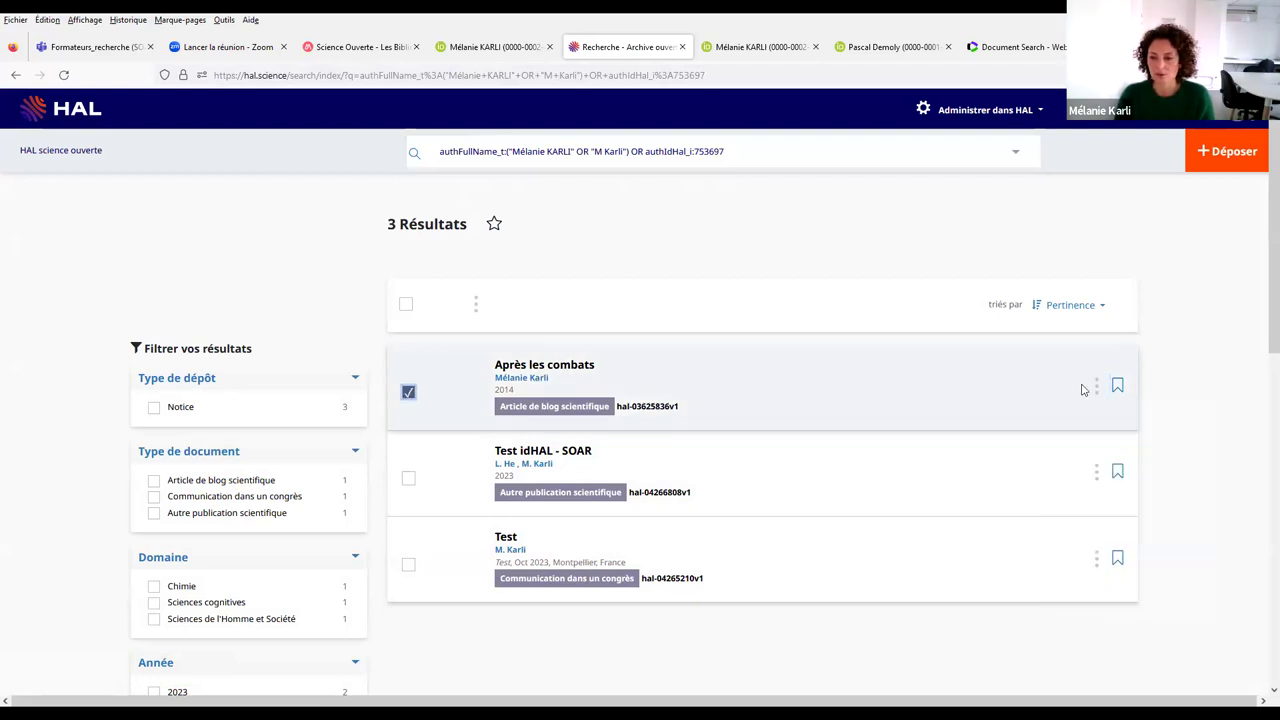
left_click(1096, 386)
left_click(1097, 588)
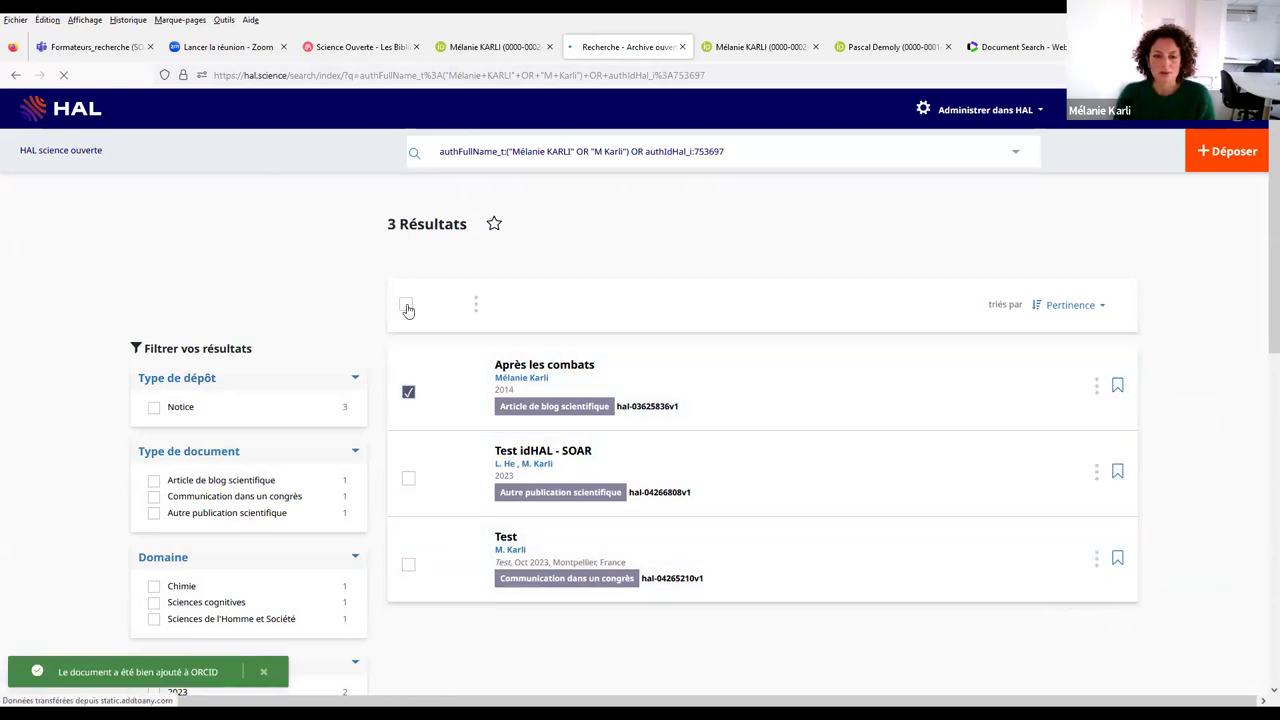
Send the remaining HAL records "Test idHAL - SOAR" and "Test" to ORCID.
left_click(406, 305)
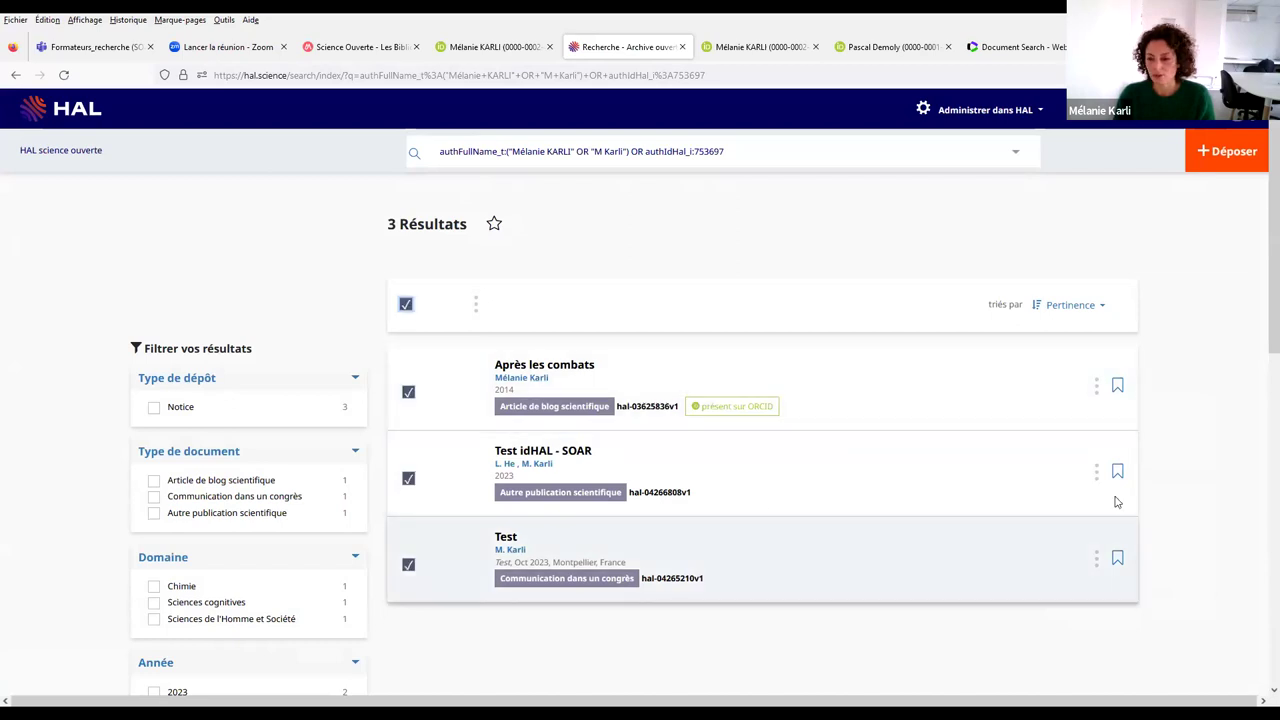
left_click(1096, 472)
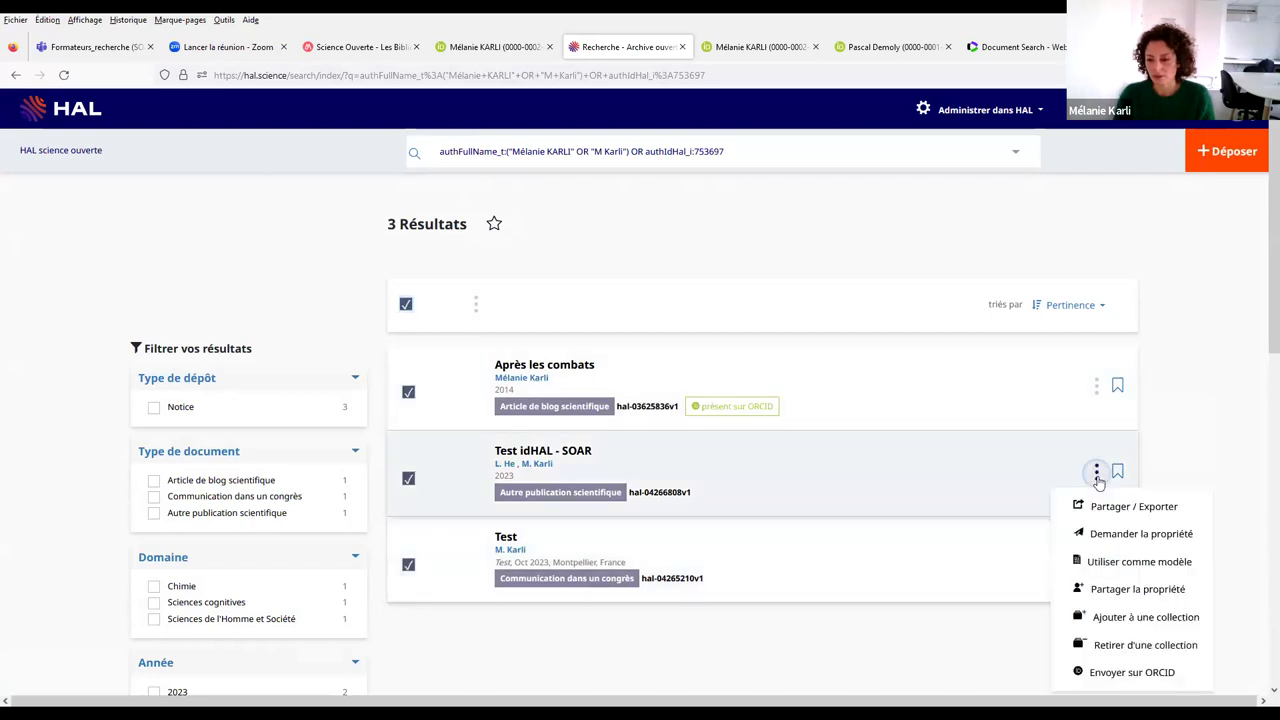
left_click(1112, 675)
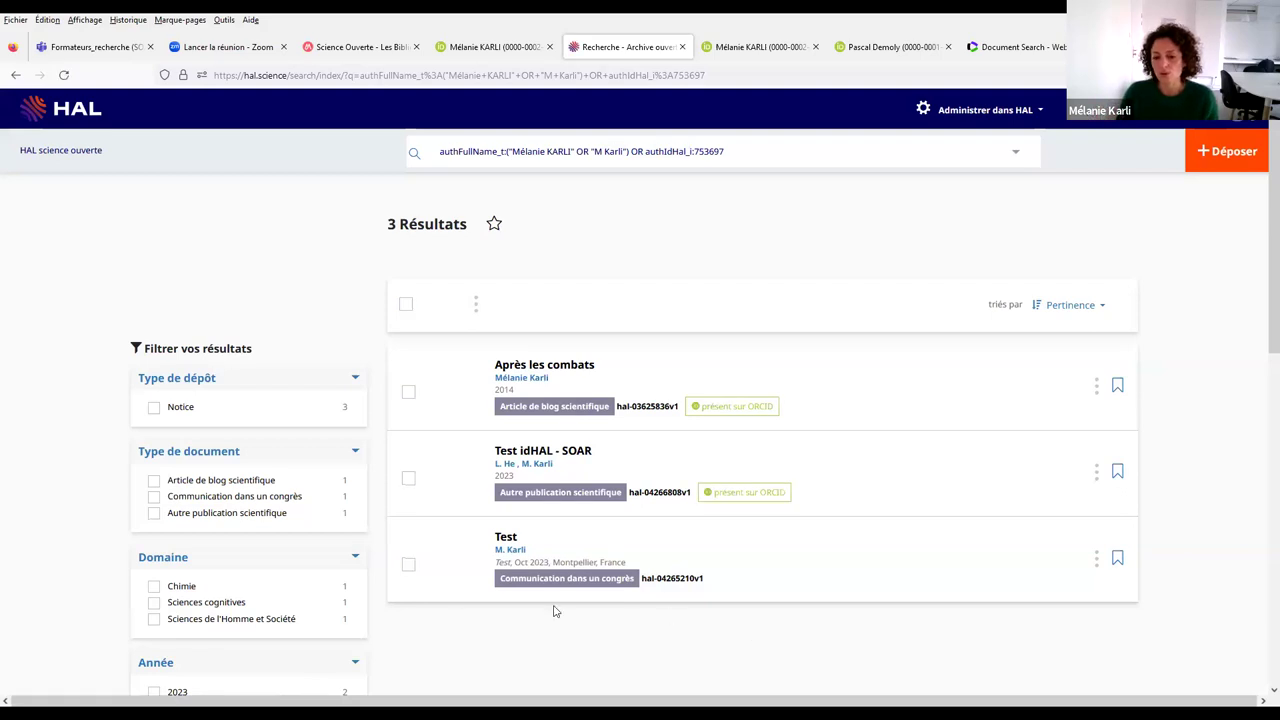
left_click(408, 564)
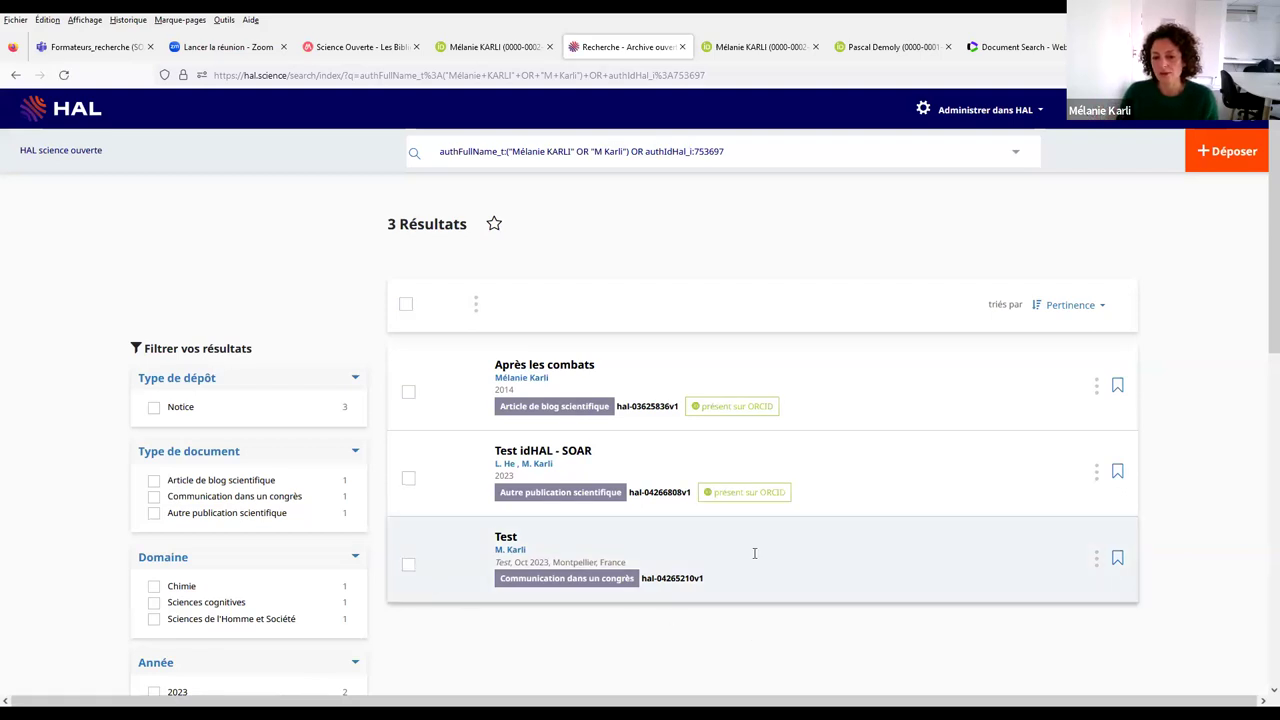
left_click(1096, 560)
left_click(1108, 528)
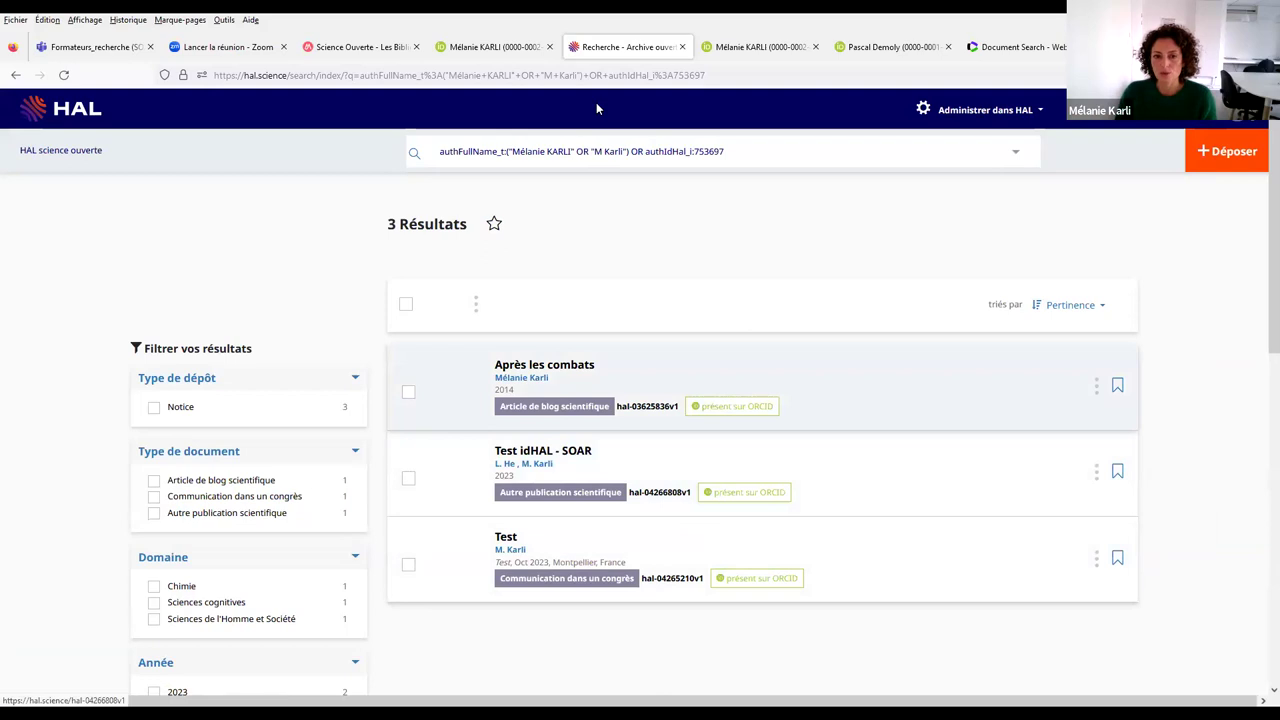
Return to the ORCID record, close the link assistants, reload the page and check the works under Travaux.
left_click(493, 47)
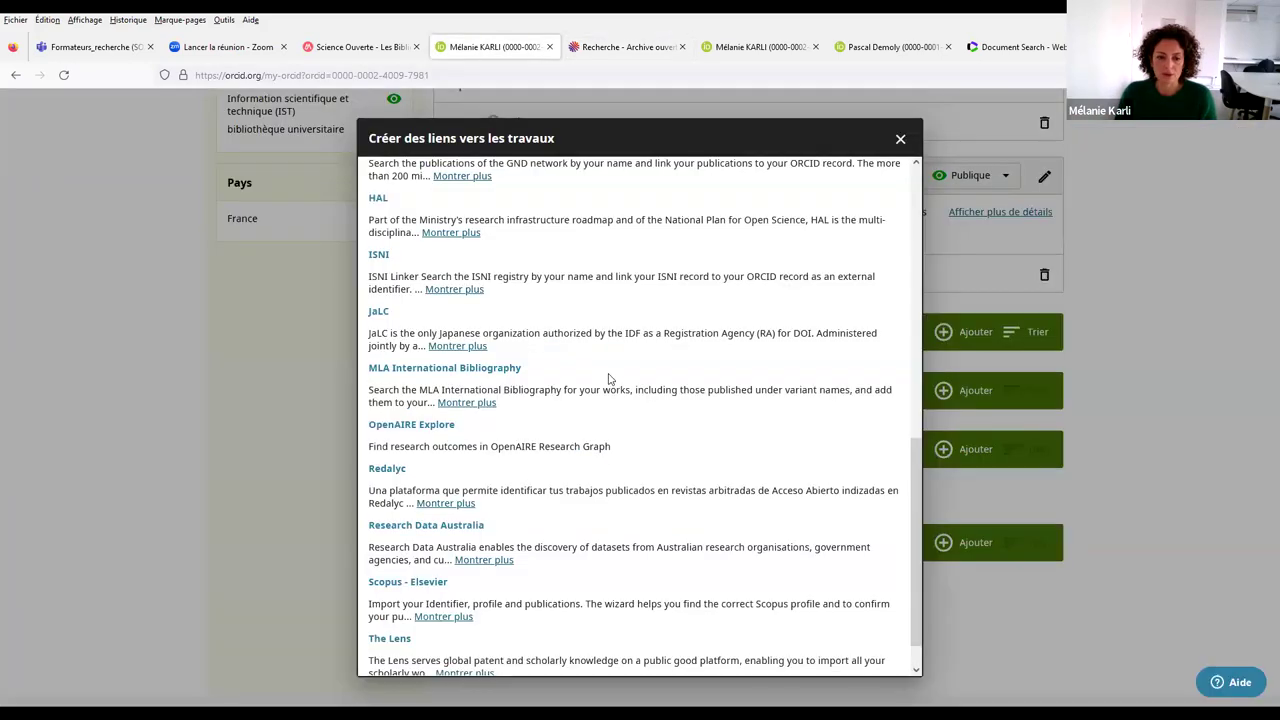
key("Escape")
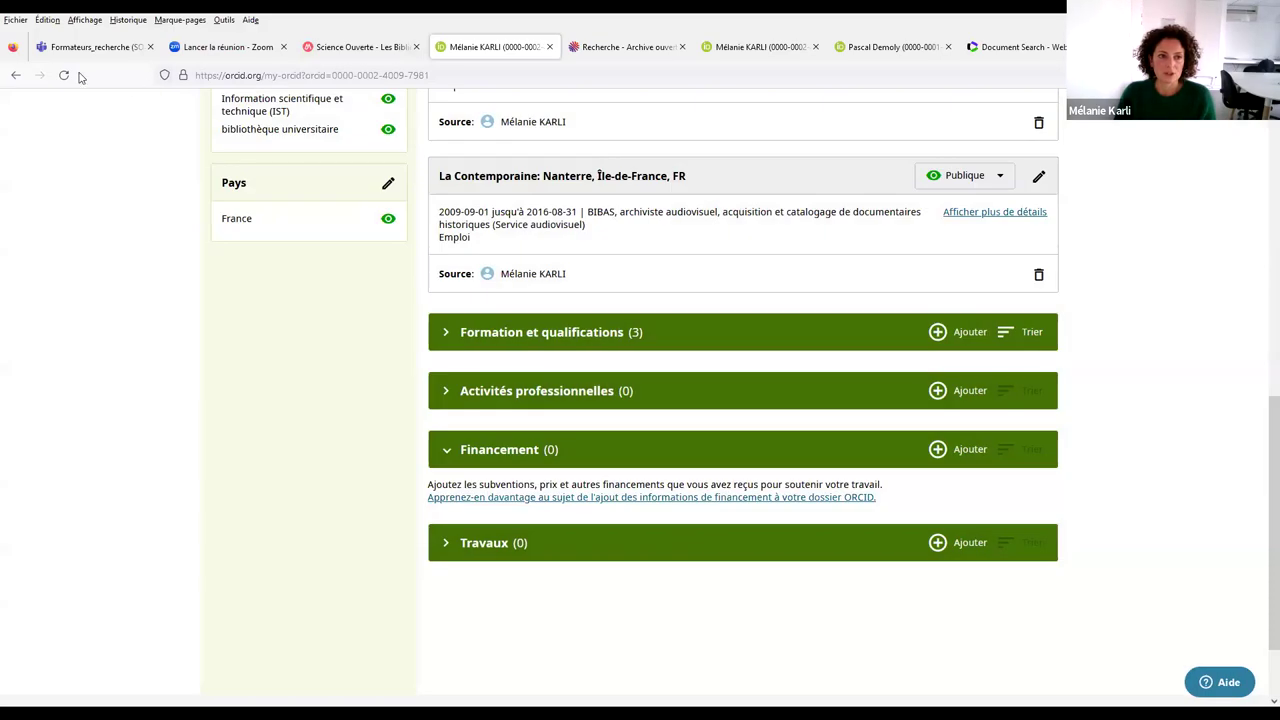
left_click(64, 75)
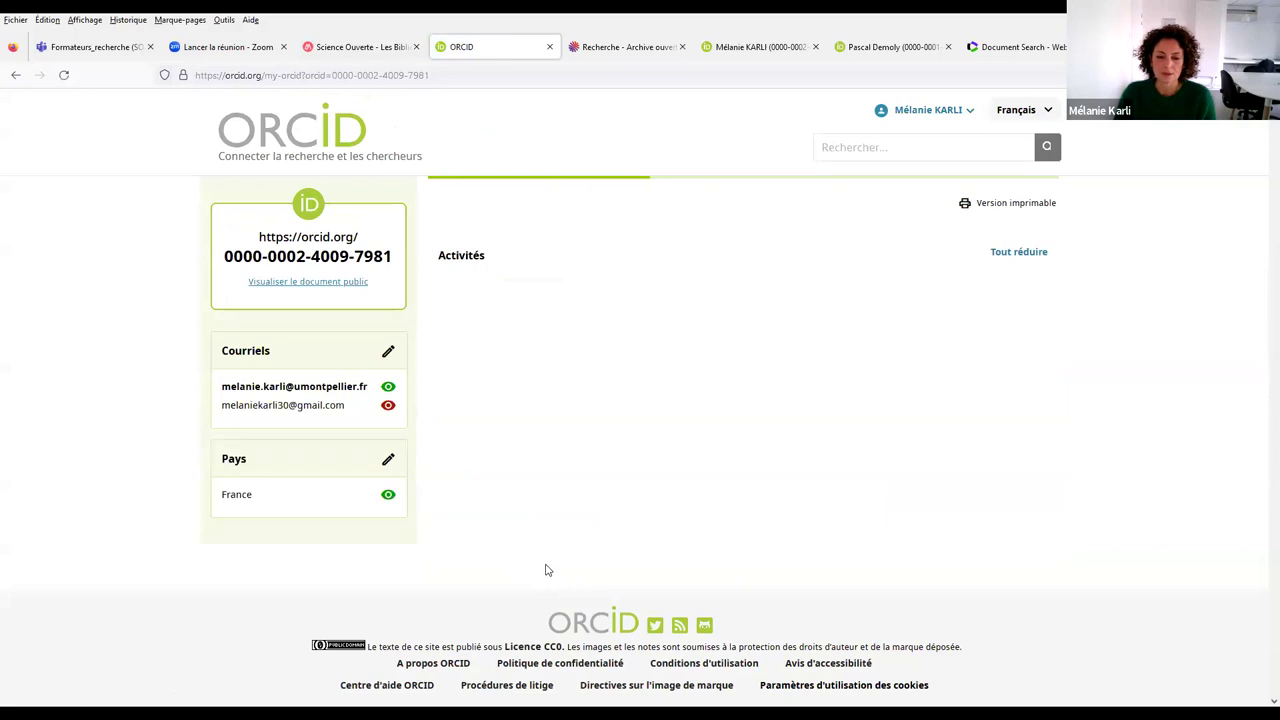
scroll(811, 488, "down", 8)
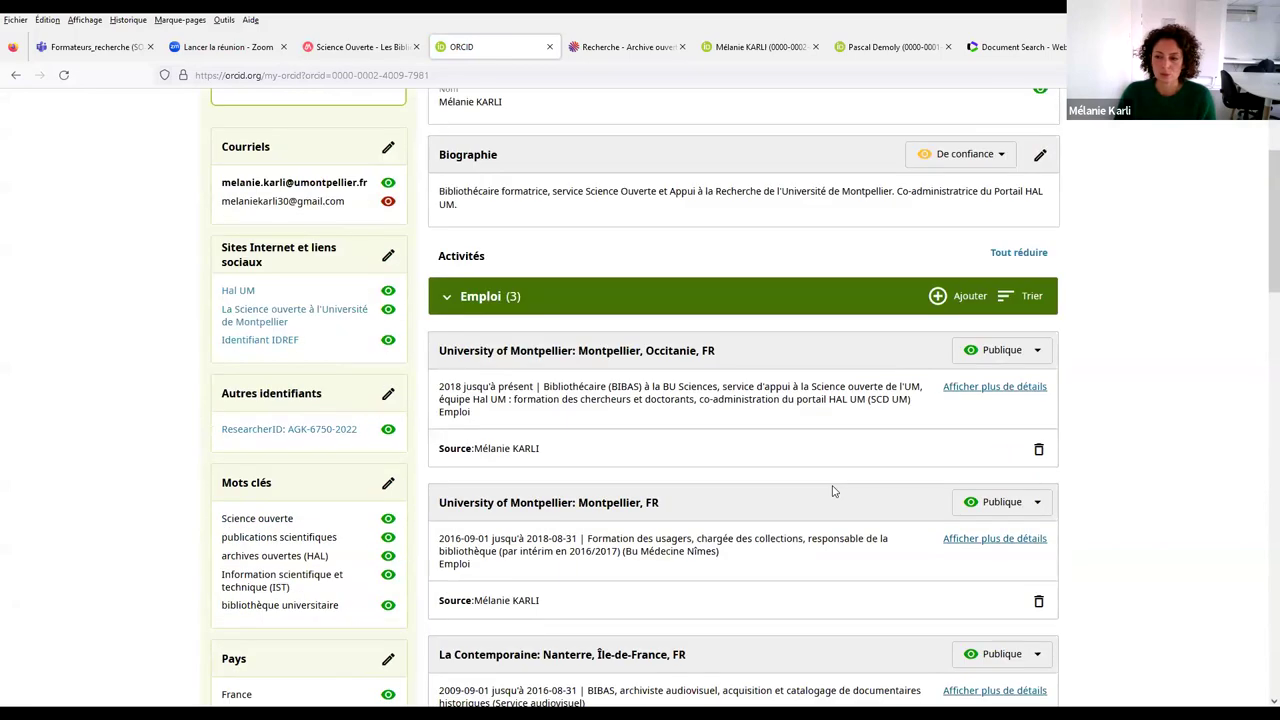
scroll(1261, 629, "down", 15)
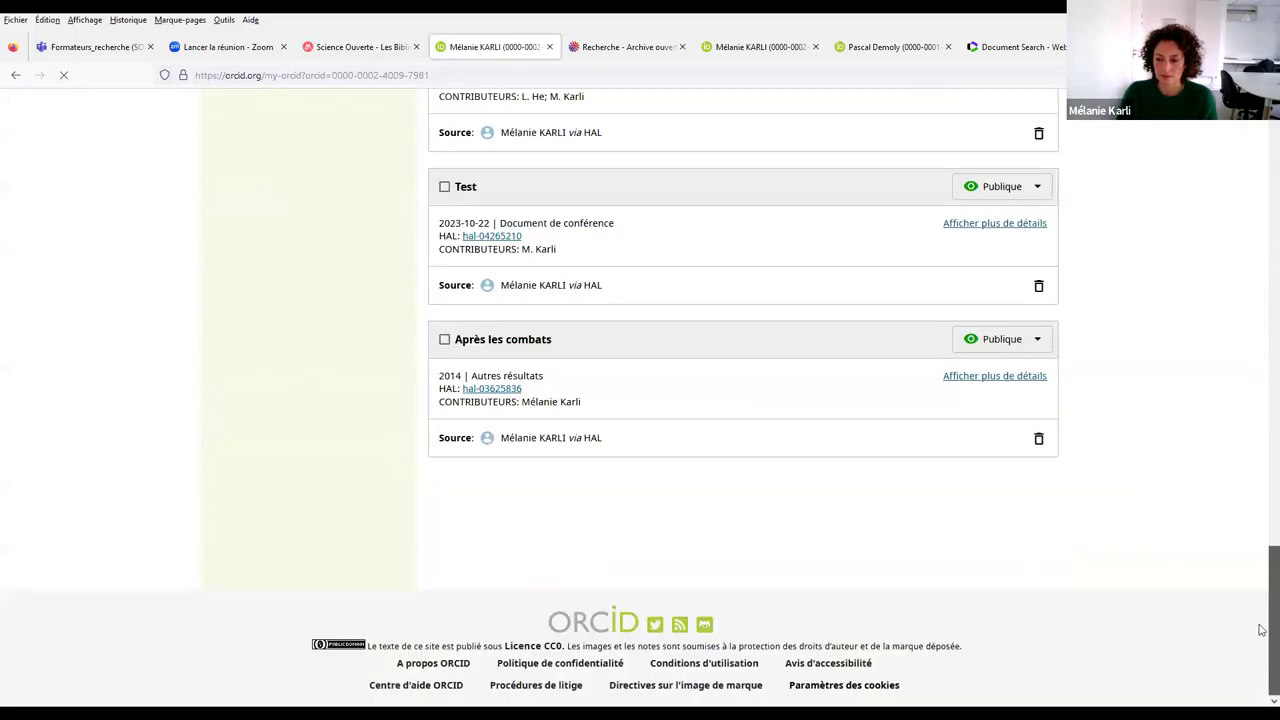
scroll(517, 320, "up", 1)
scroll(517, 320, "up", 2)
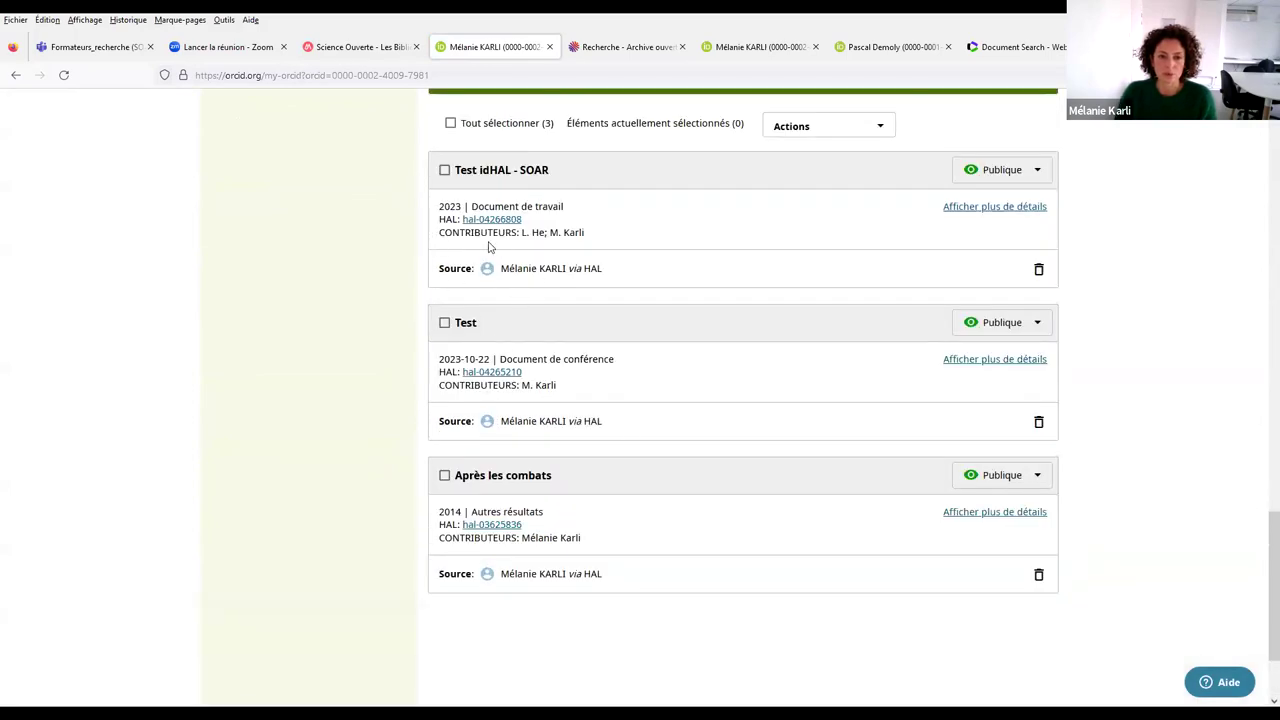
Switch back to HAL and review the identifiers on the account's Mon IdHAL configuration page.
left_click(603, 50)
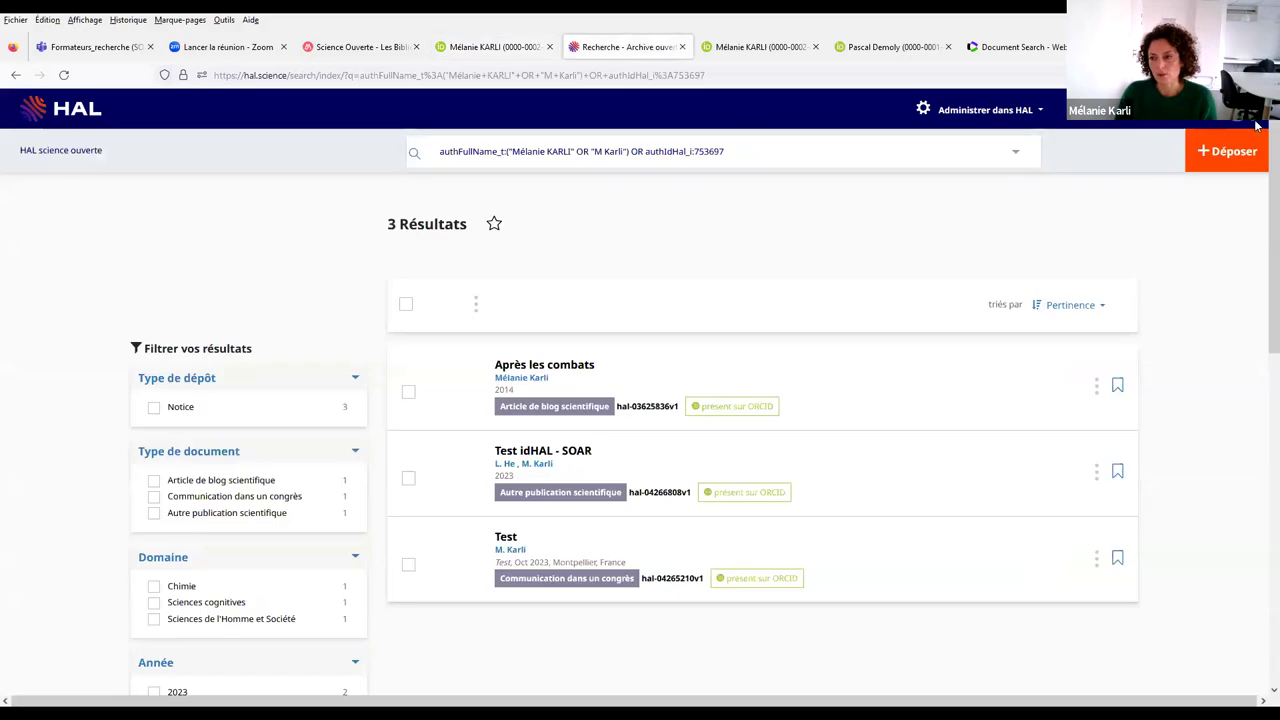
left_click(1262, 120)
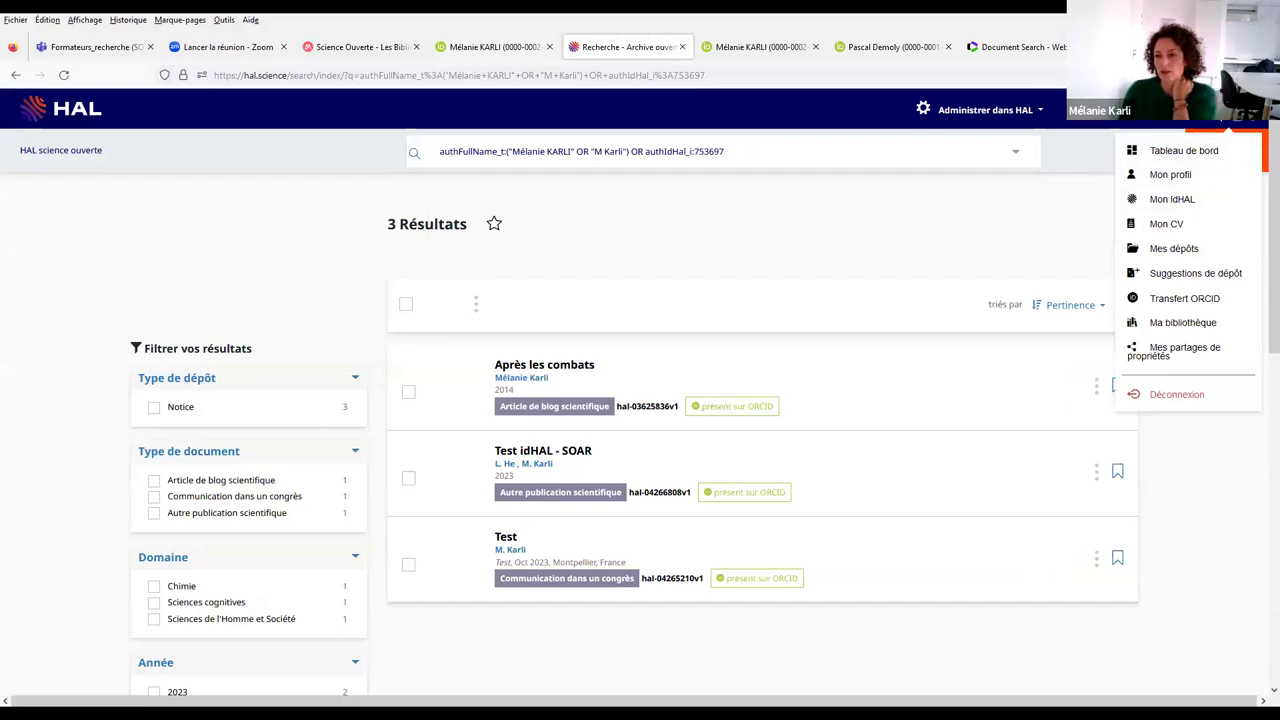
left_click(1172, 199)
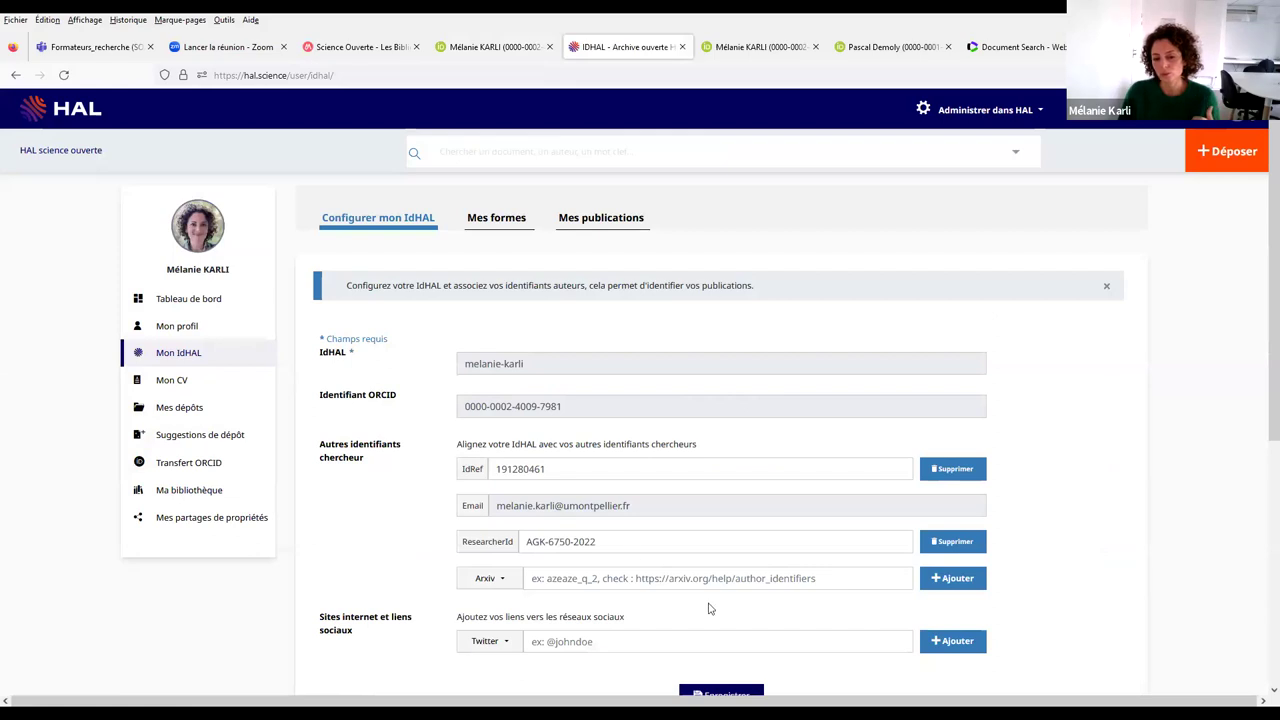
scroll(705, 612, "down", 1)
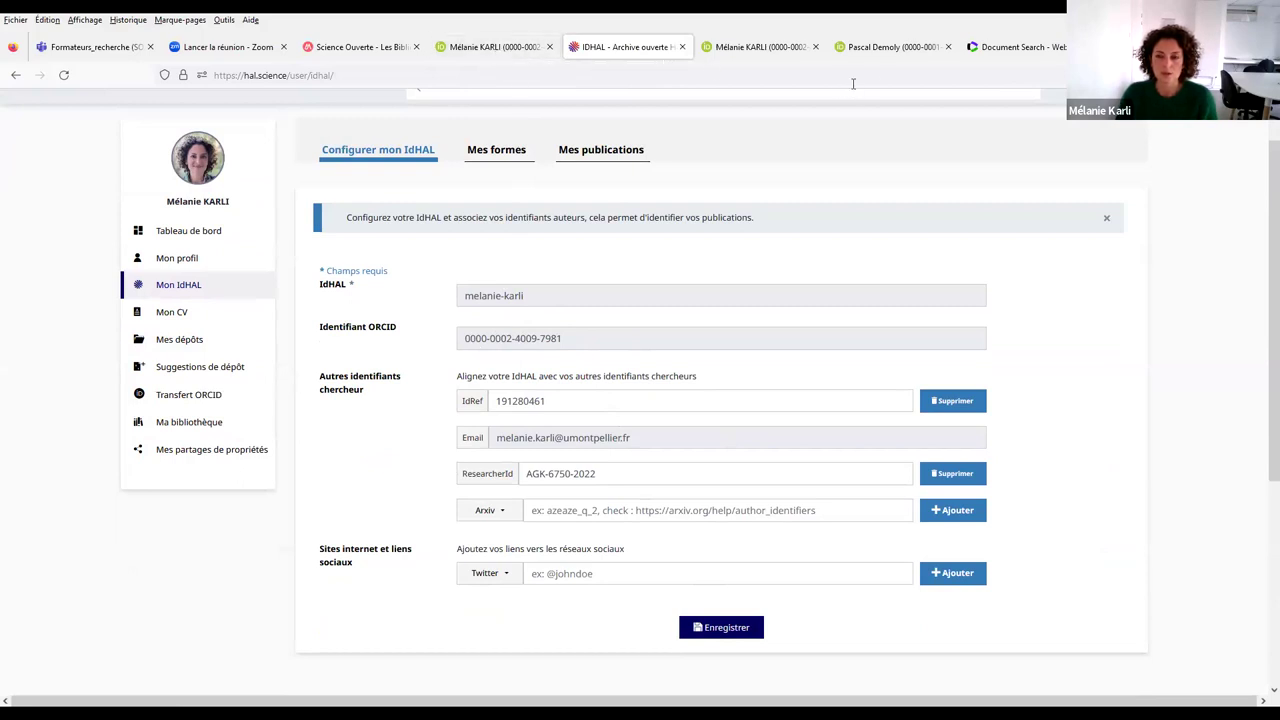
On the other researcher's public ORCID record, collapse Works and inspect a 2022 peer review for Allergy, asthma, and clinical immunology.
left_click(900, 52)
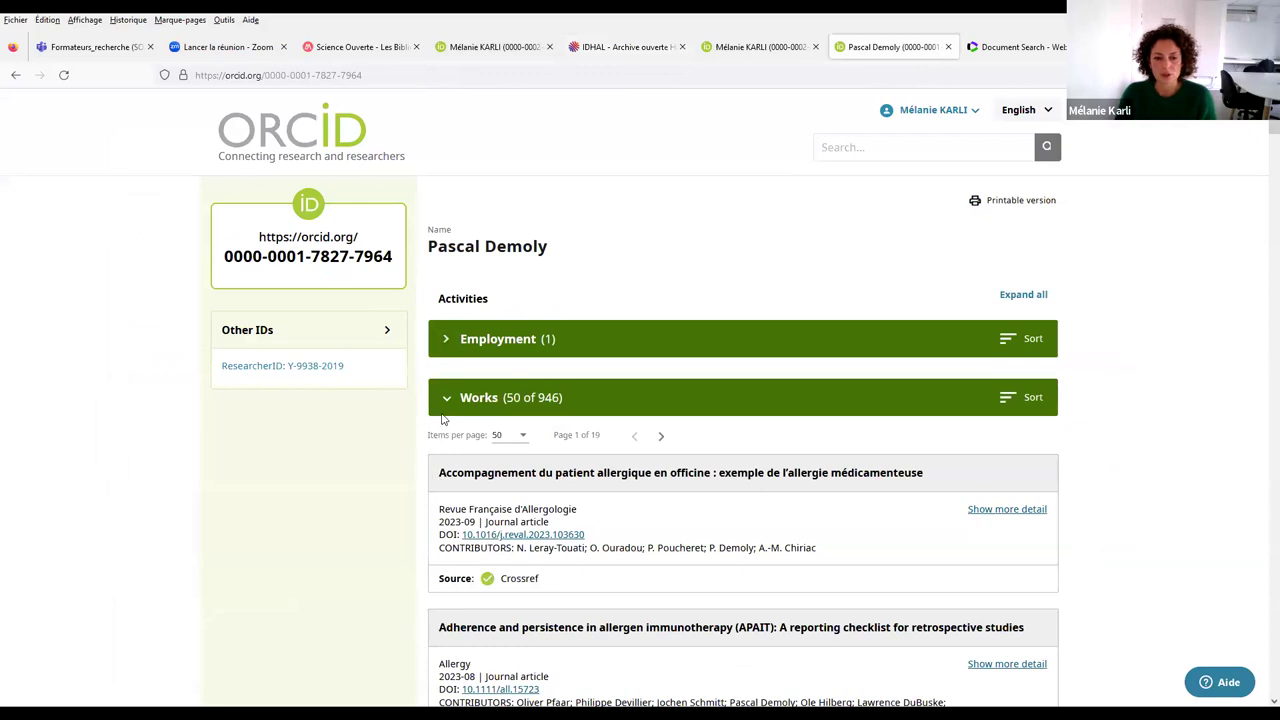
left_click(446, 398)
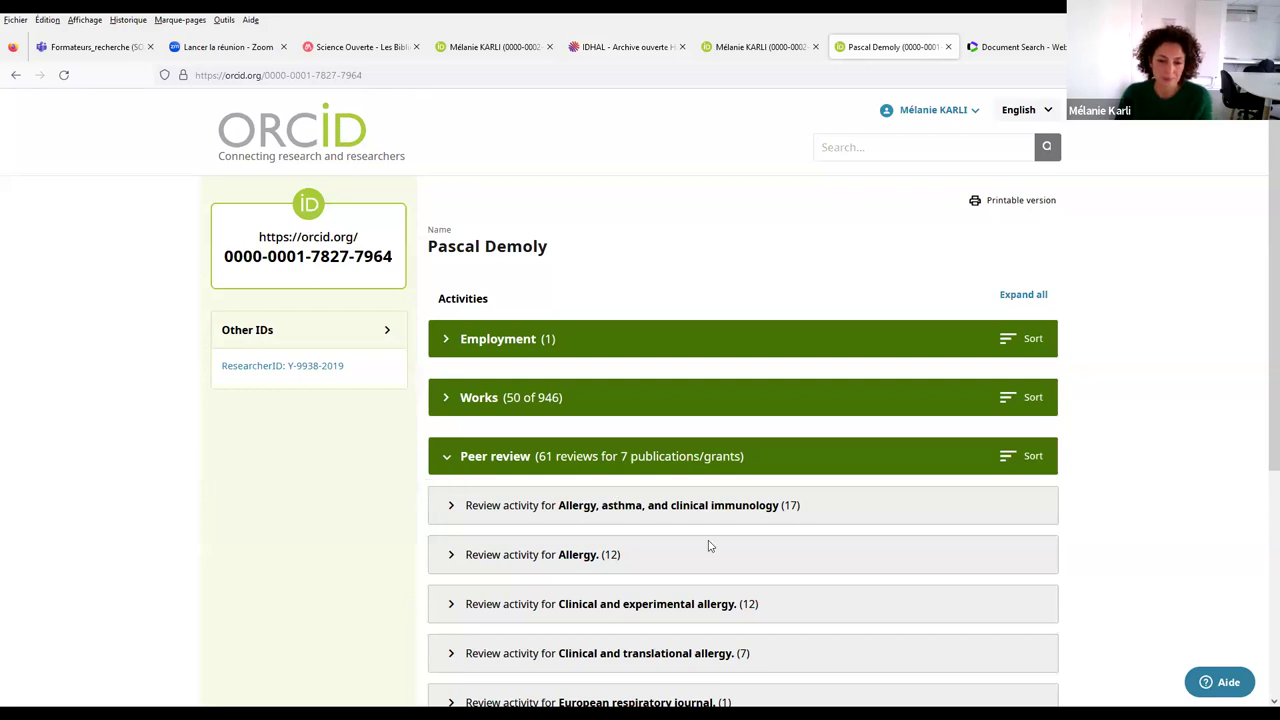
left_click(451, 507)
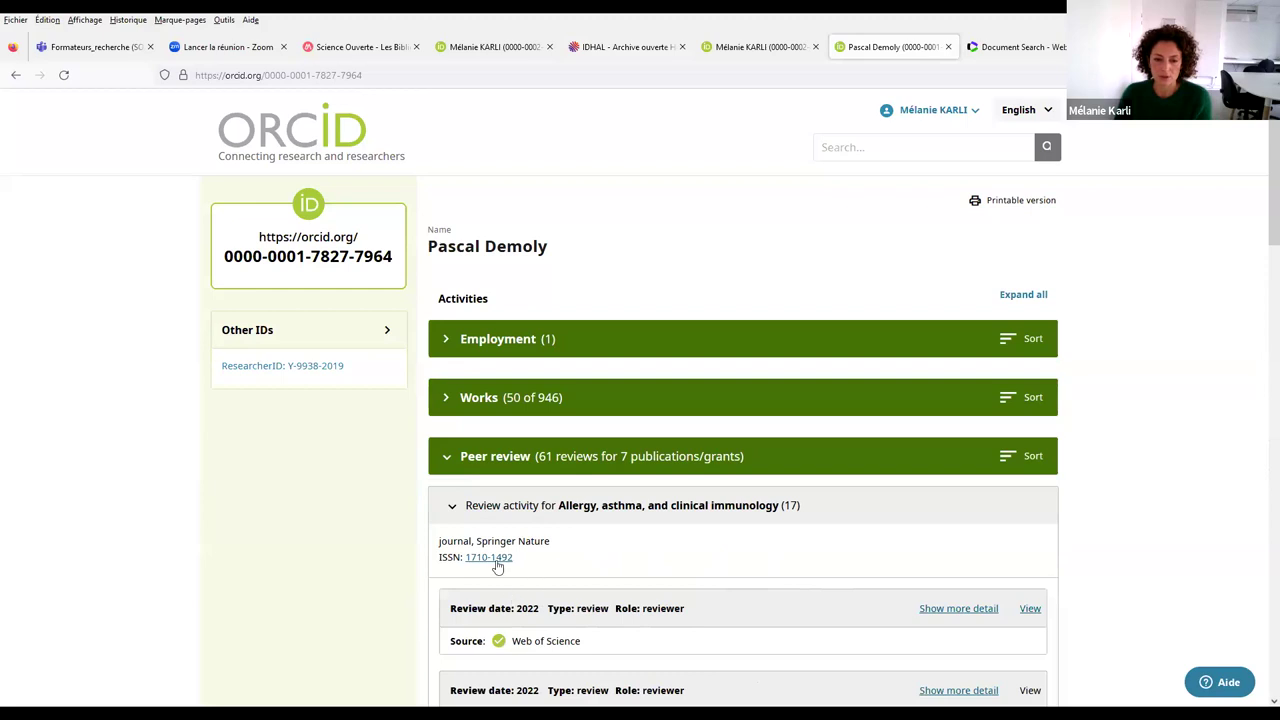
scroll(644, 585, "down", 3)
scroll(644, 585, "down", 3)
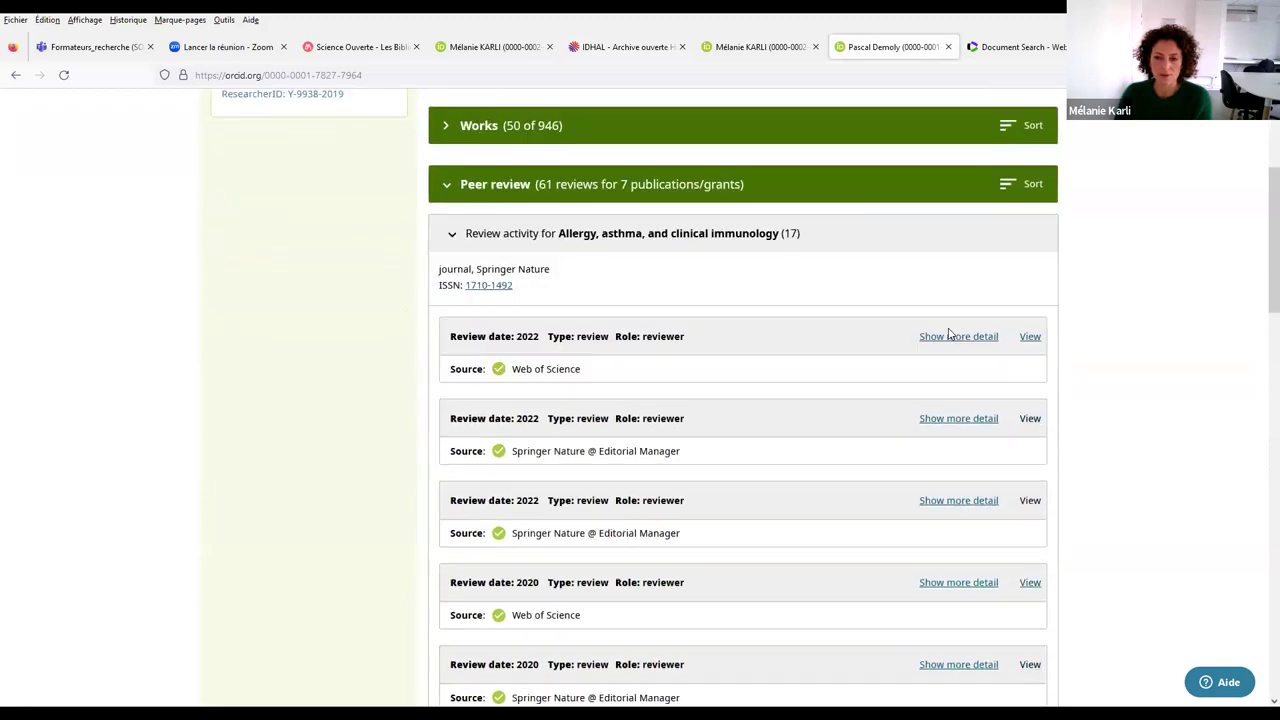
left_click(956, 338)
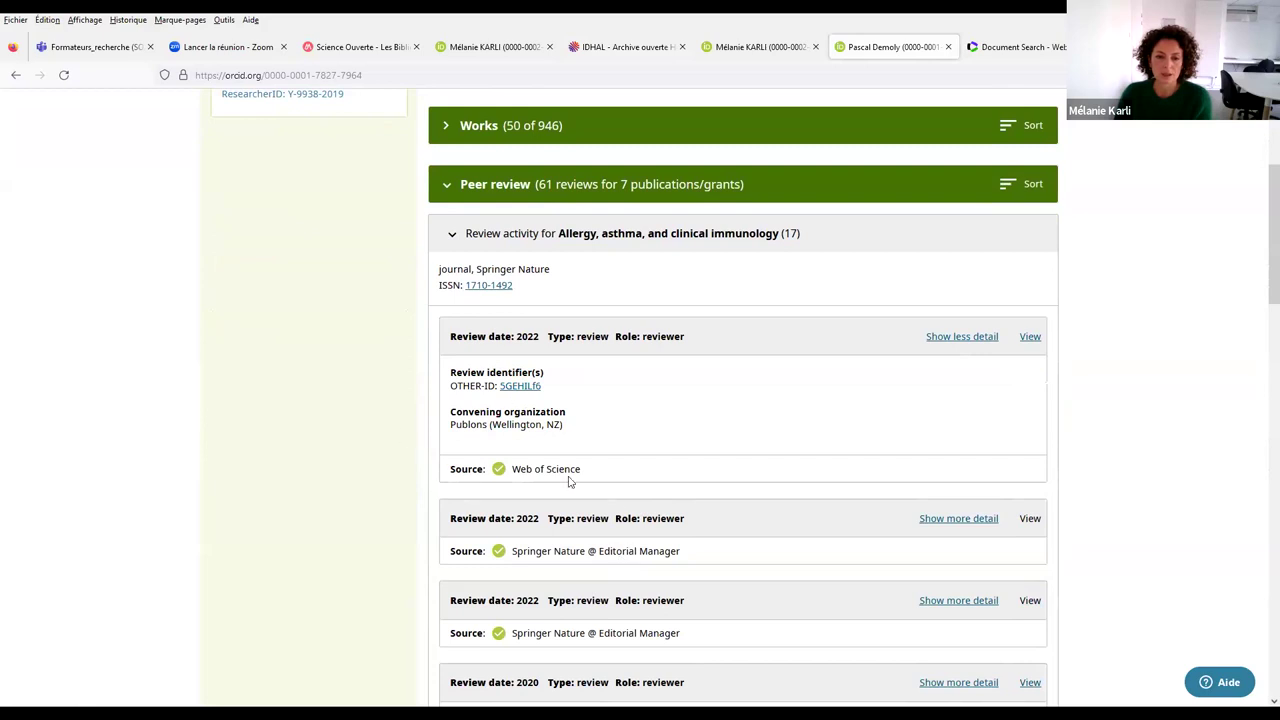
scroll(569, 483, "up", 3)
left_click(455, 380)
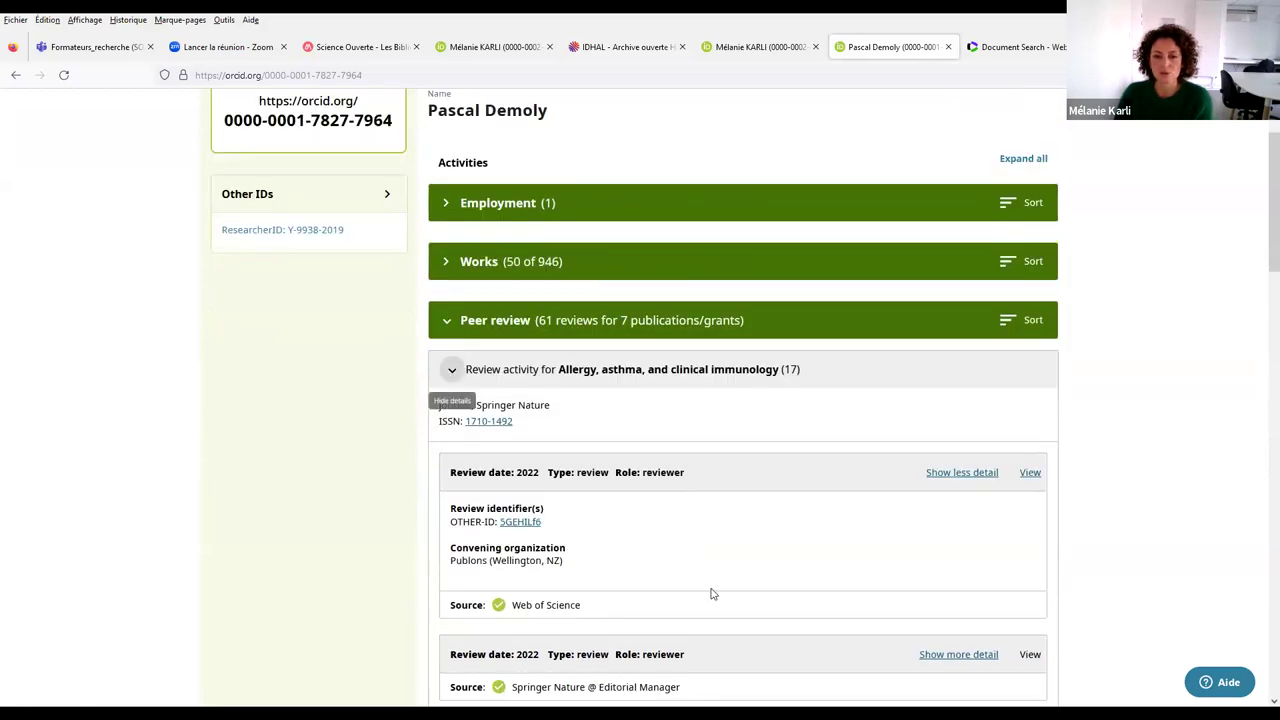
scroll(757, 498, "up", 3)
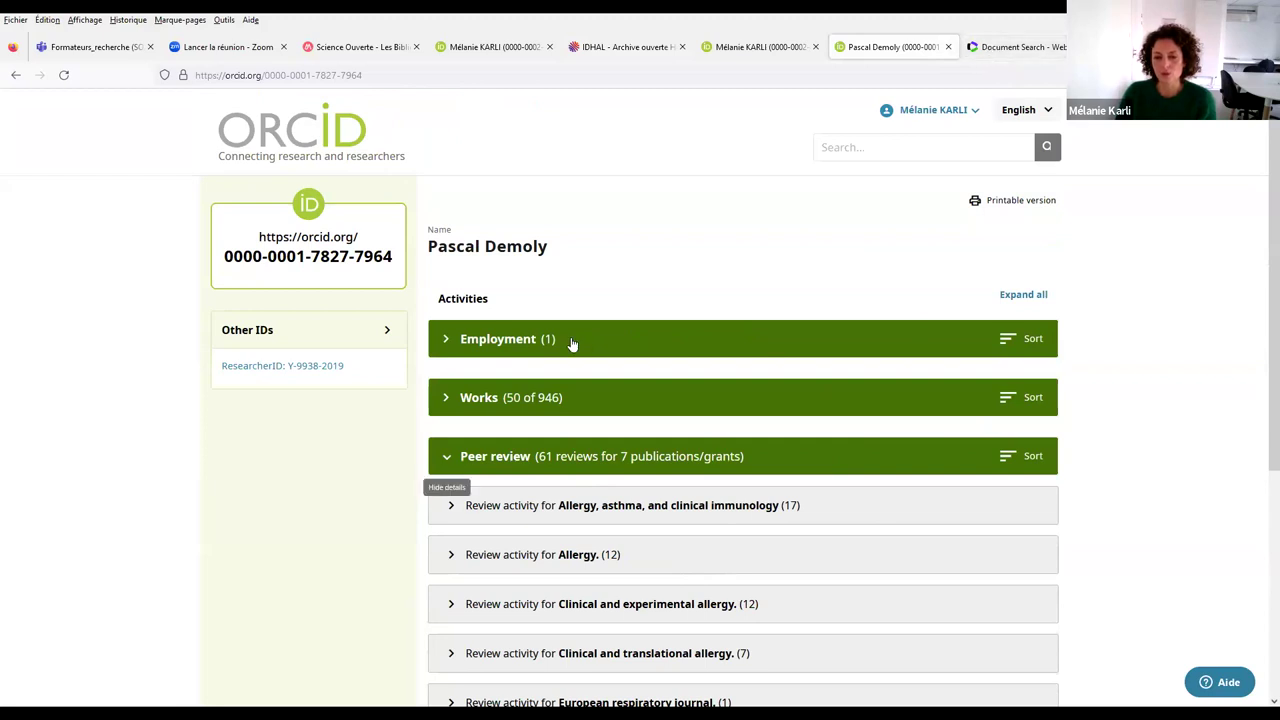
Switch to Web of Science, open the account settings from the general settings page, and sign in with the prefilled credentials.
left_click(1015, 47)
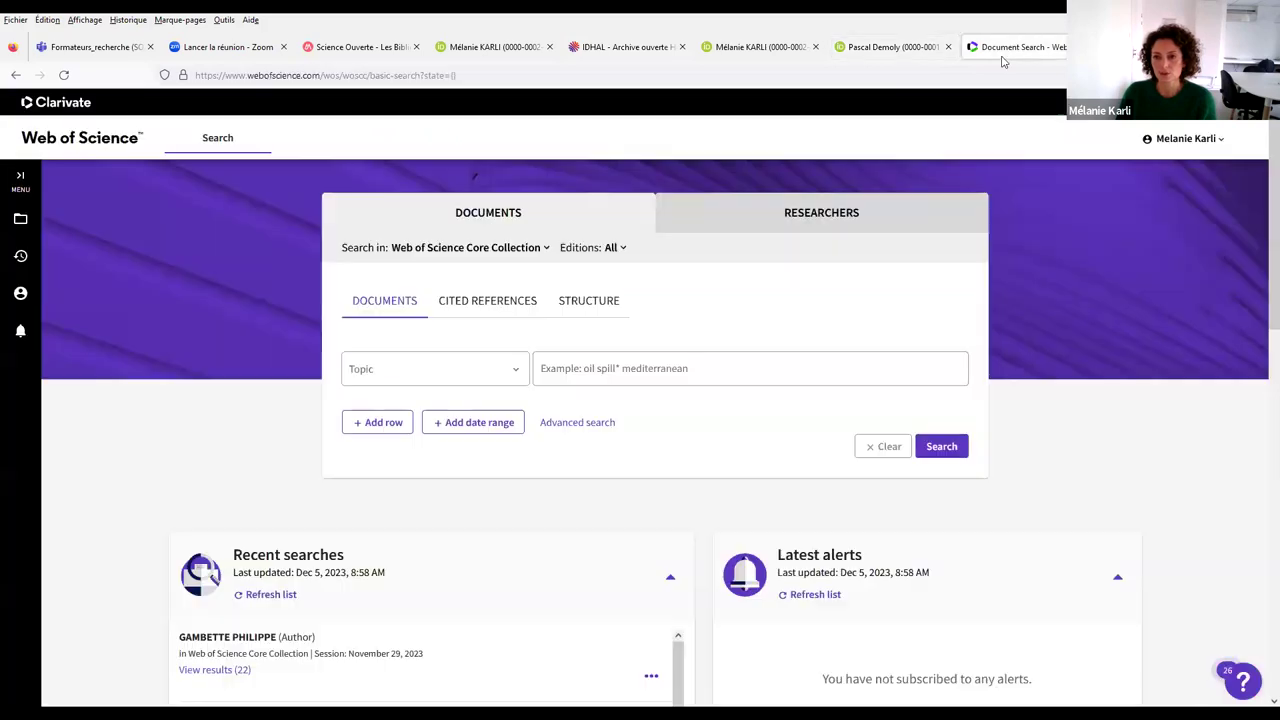
left_click(1221, 144)
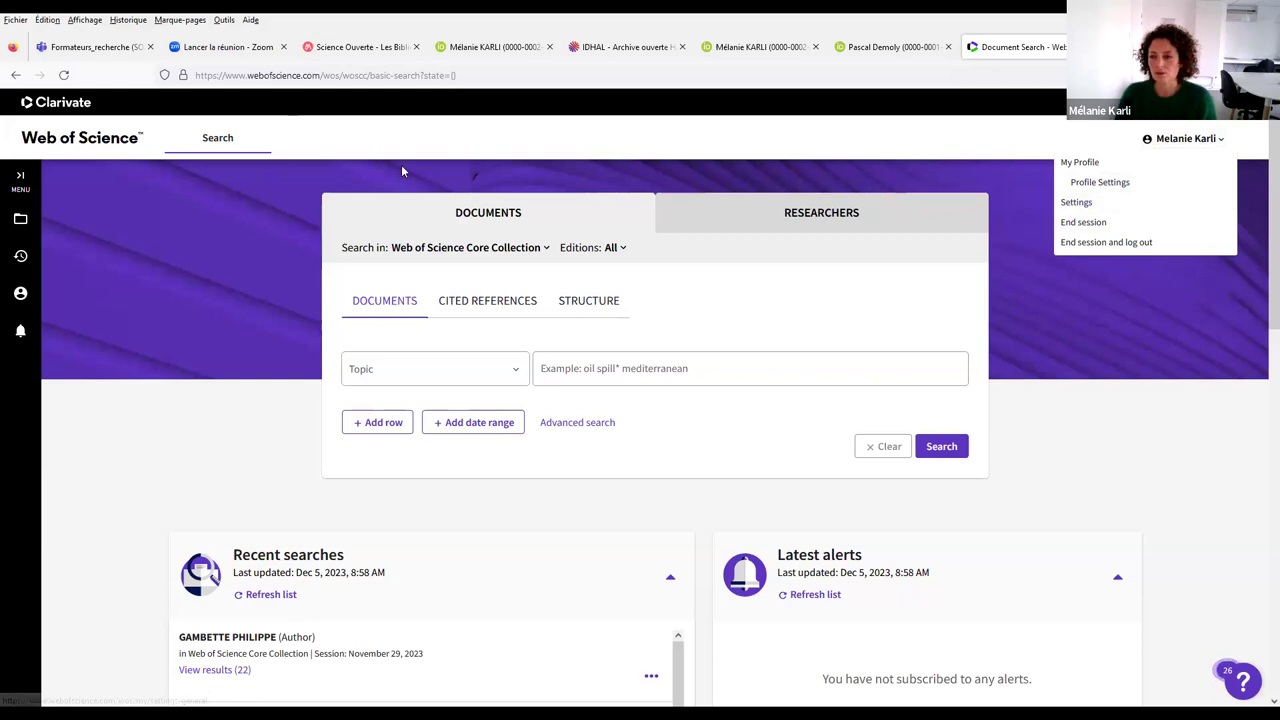
left_click(1155, 173)
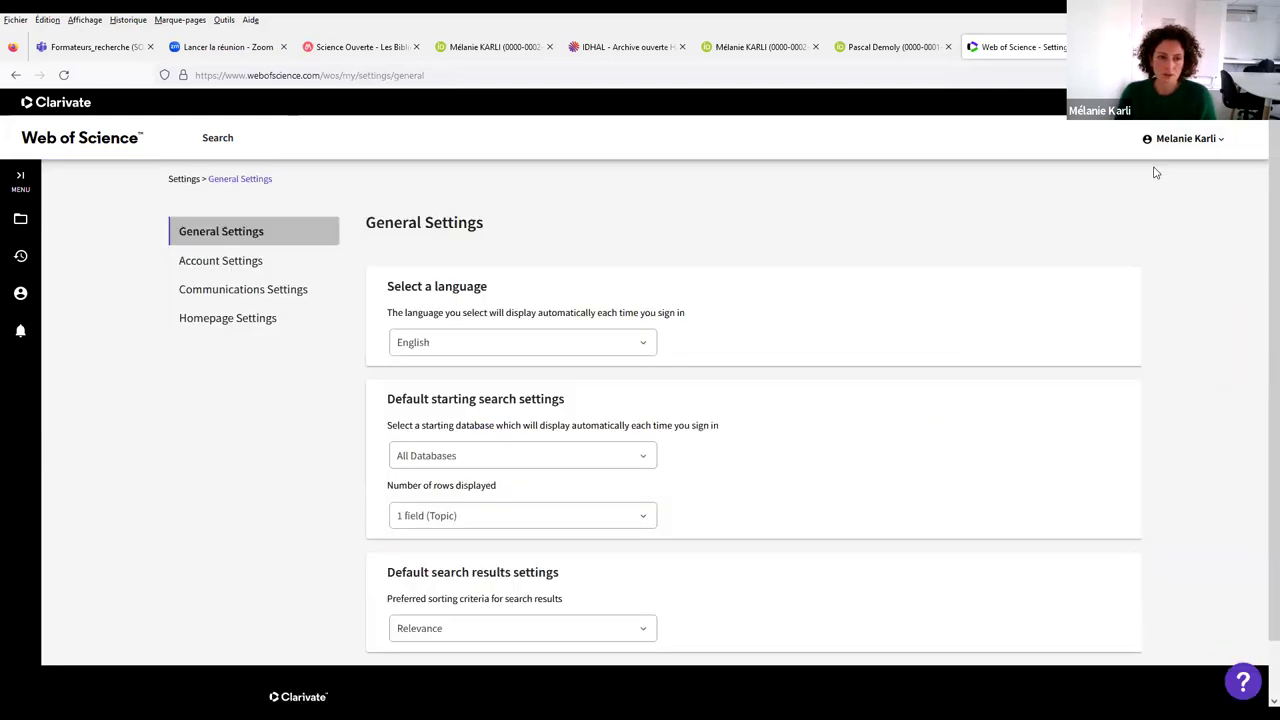
left_click(228, 267)
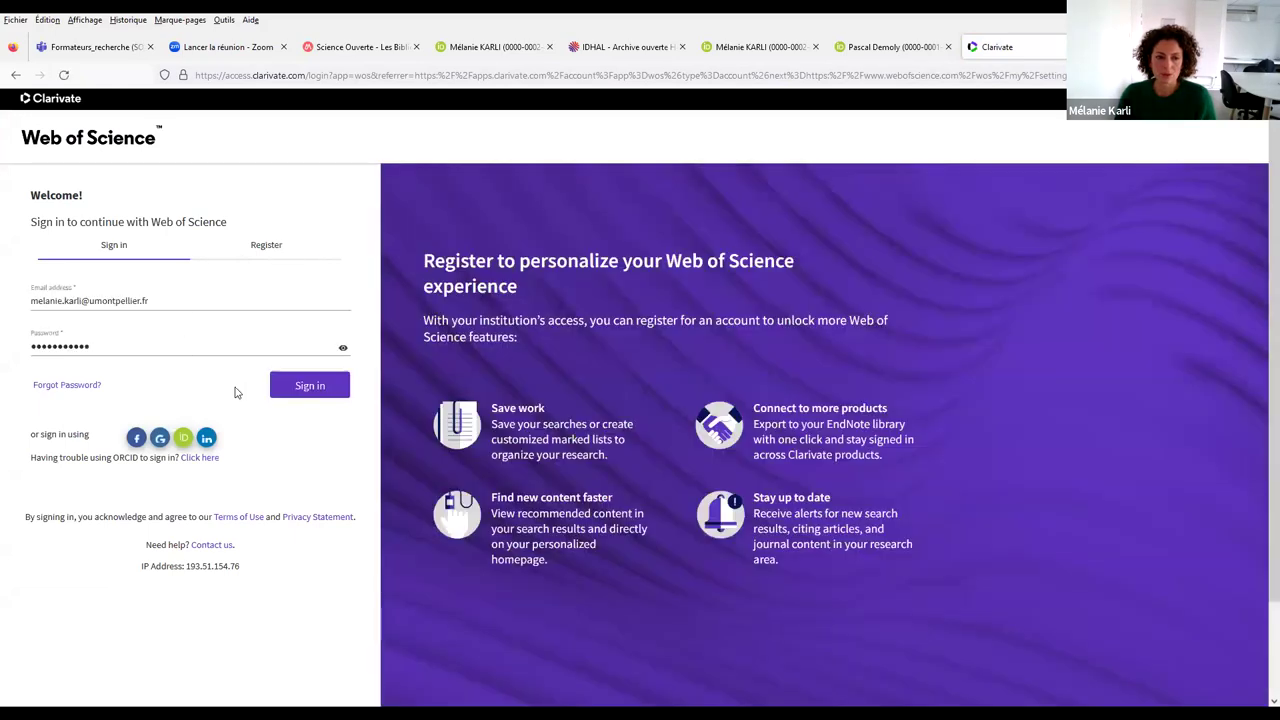
left_click(305, 392)
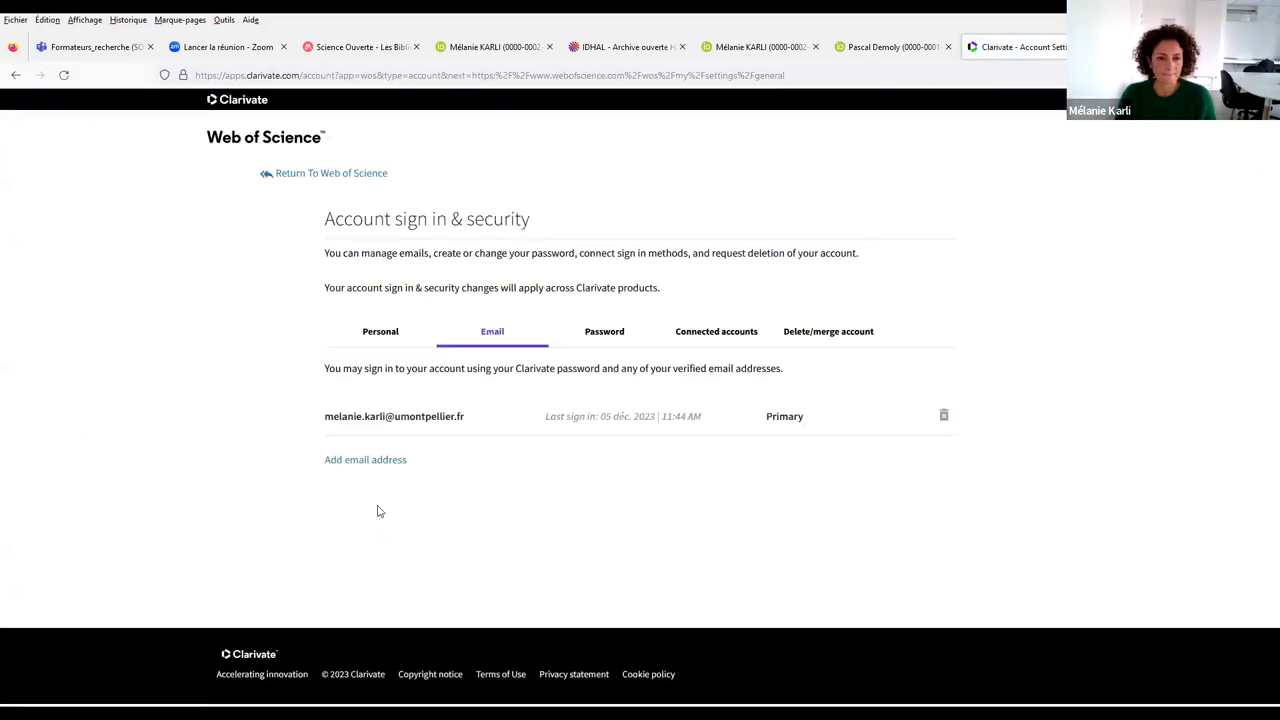
Review the connected accounts, including the linked ORCID record, and return to Web of Science.
left_click(702, 340)
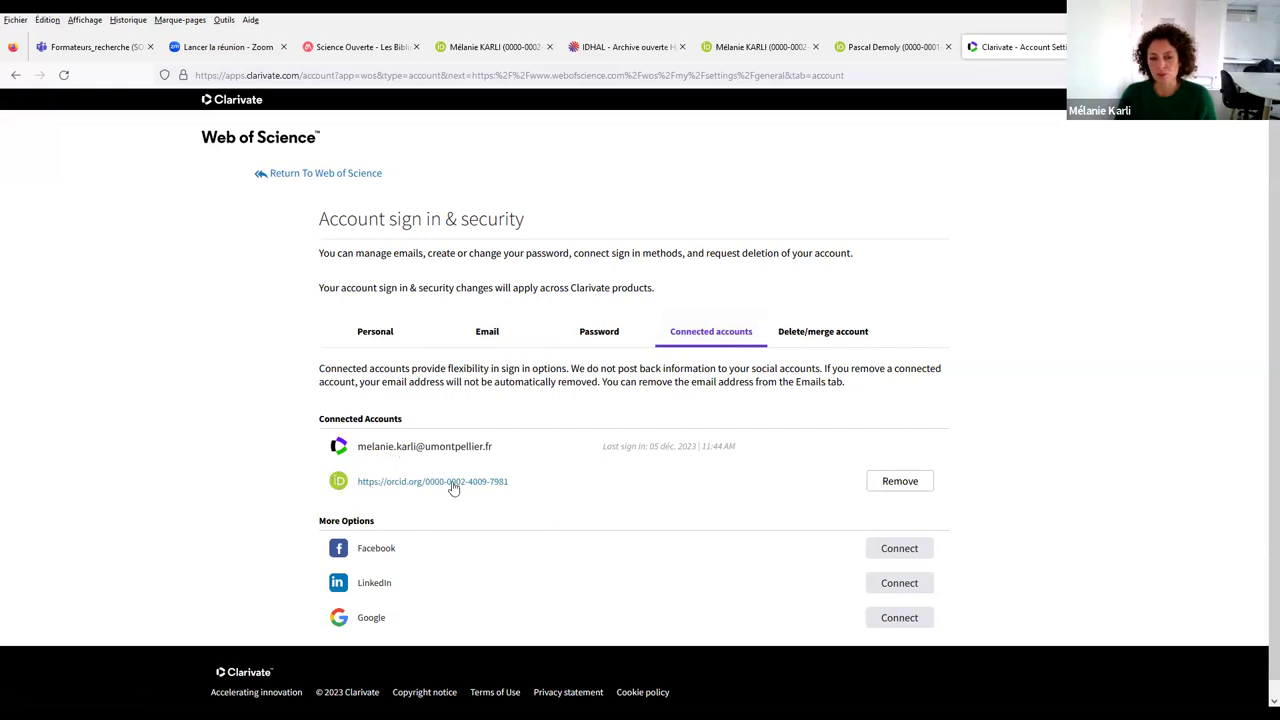
scroll(345, 492, "down", 1)
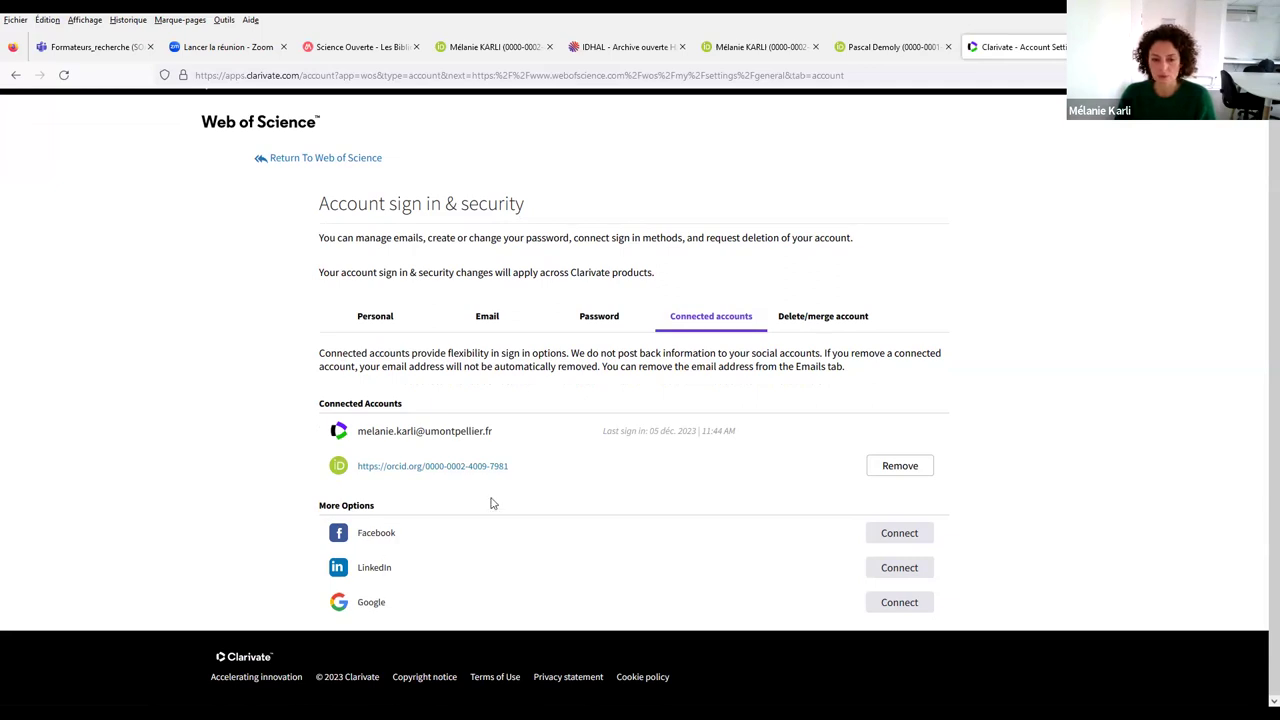
scroll(786, 489, "up", 1)
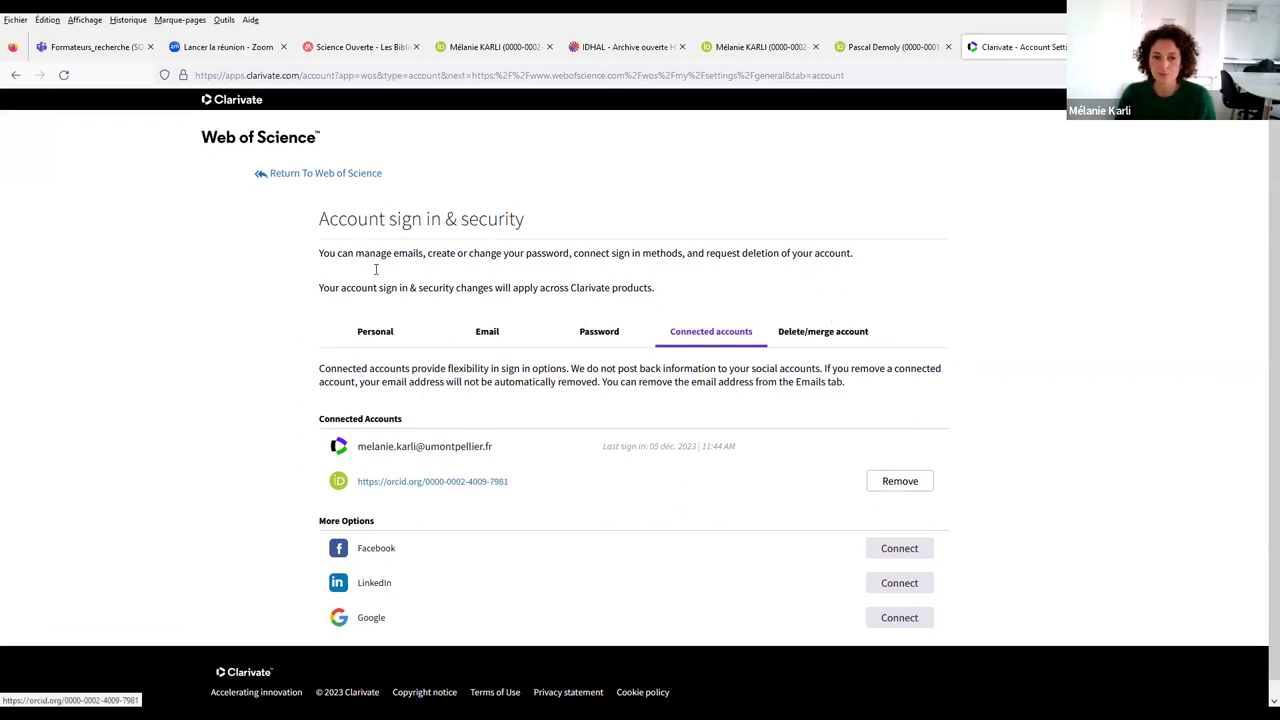
left_click(300, 177)
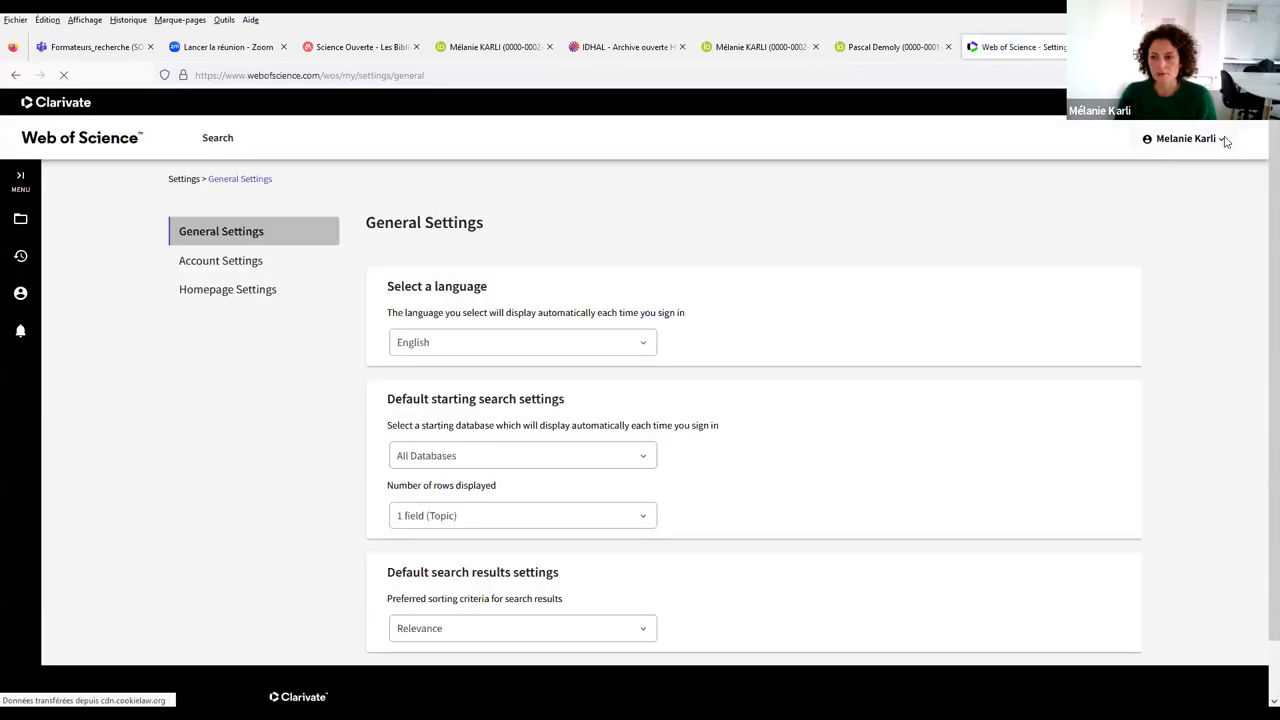
Open the researcher's Profile Settings, review Publication Preferences, Peer Review Preferences and ORCID Syncing, and cancel without saving.
left_click(1210, 139)
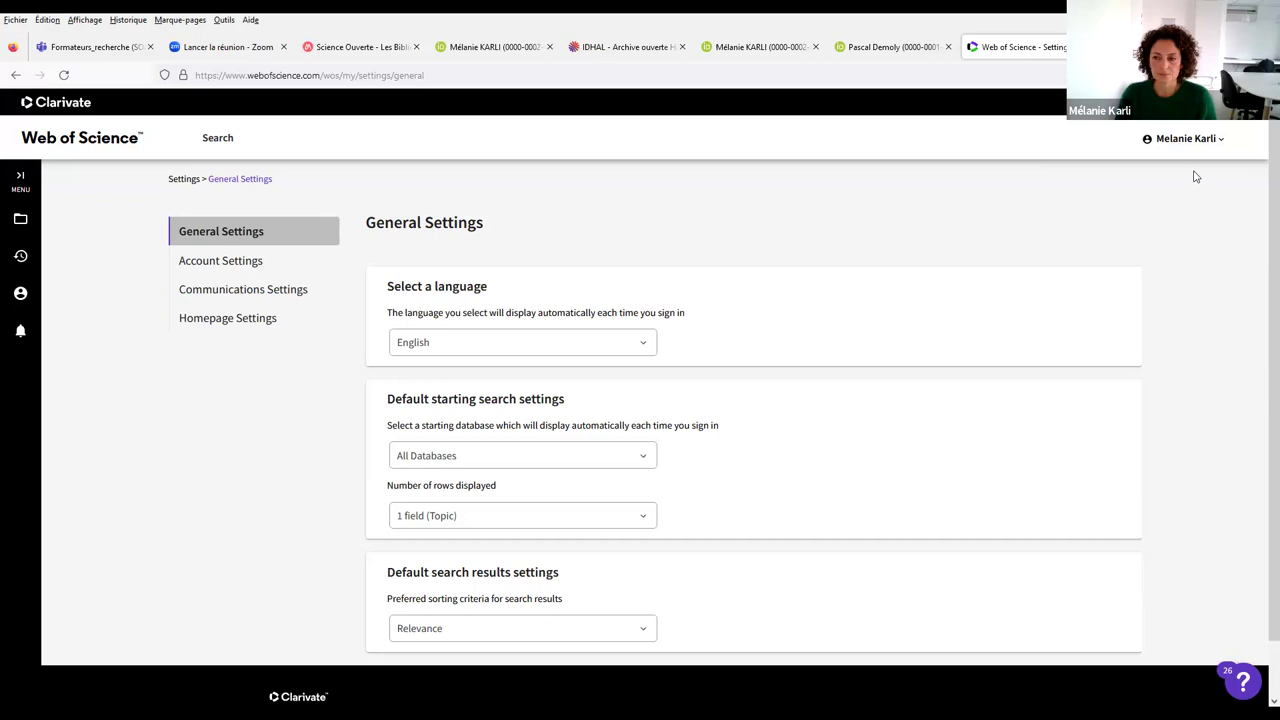
left_click(1213, 146)
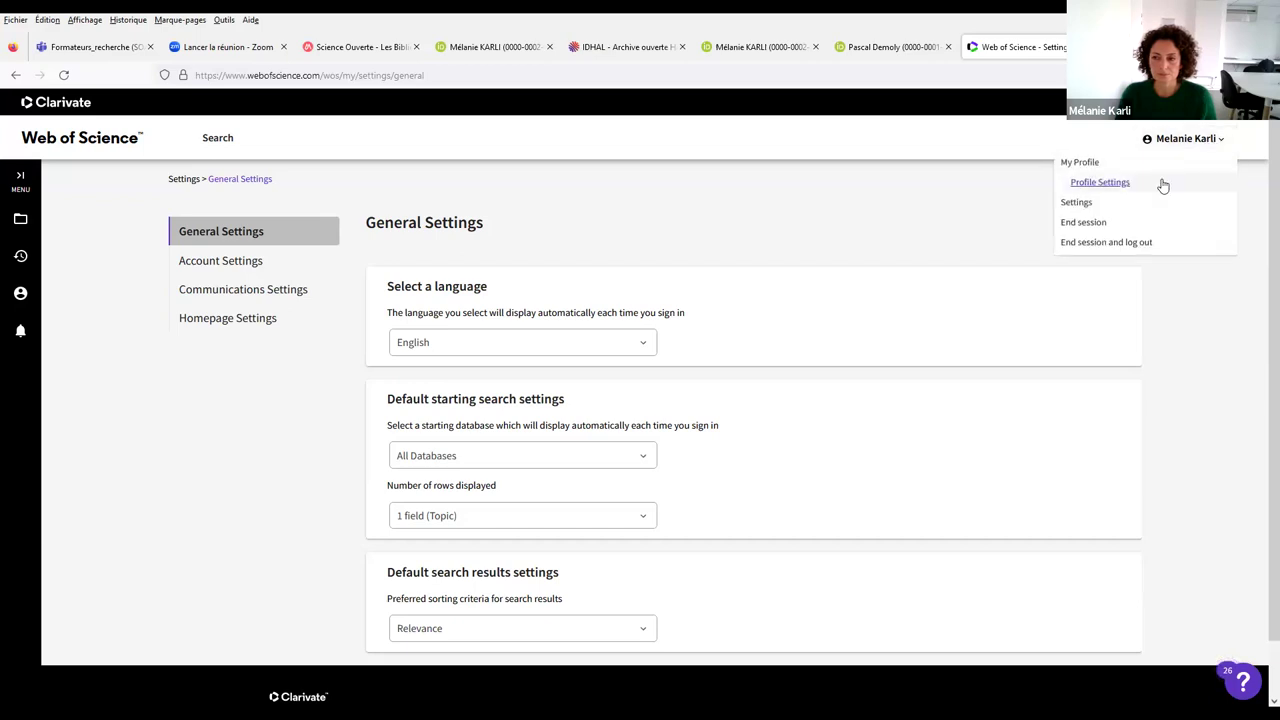
left_click(1163, 184)
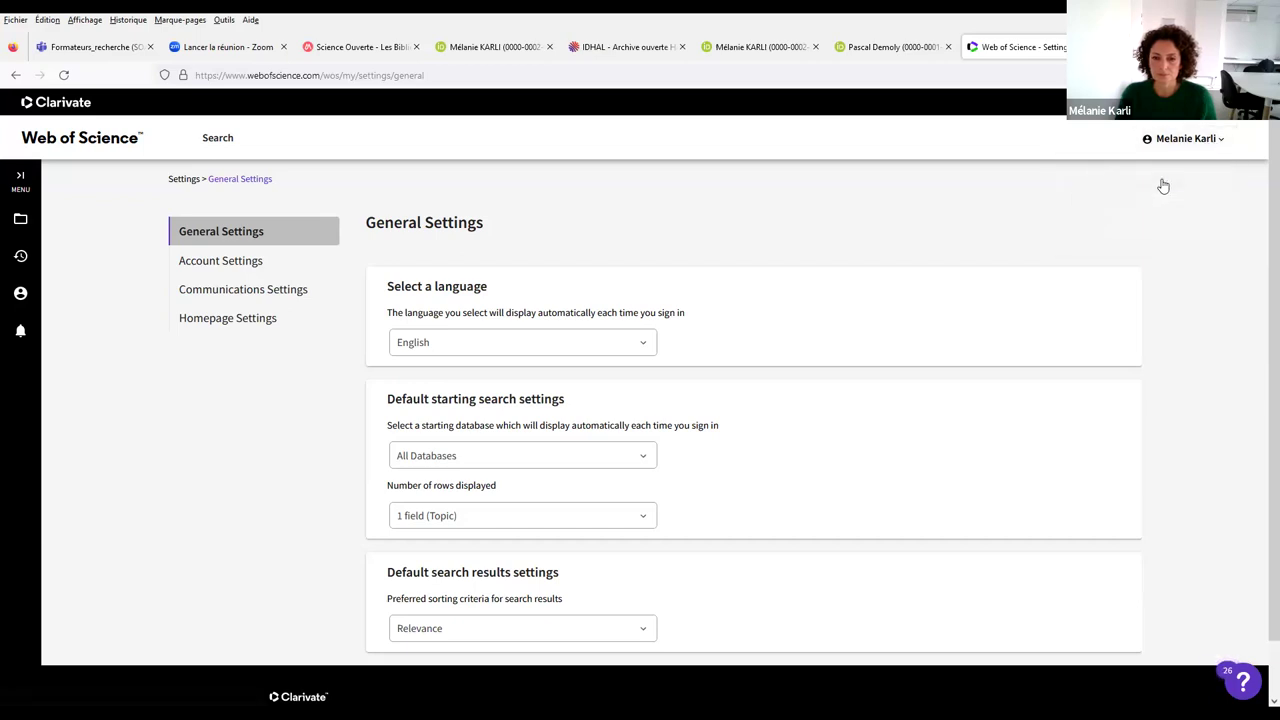
left_click(1227, 147)
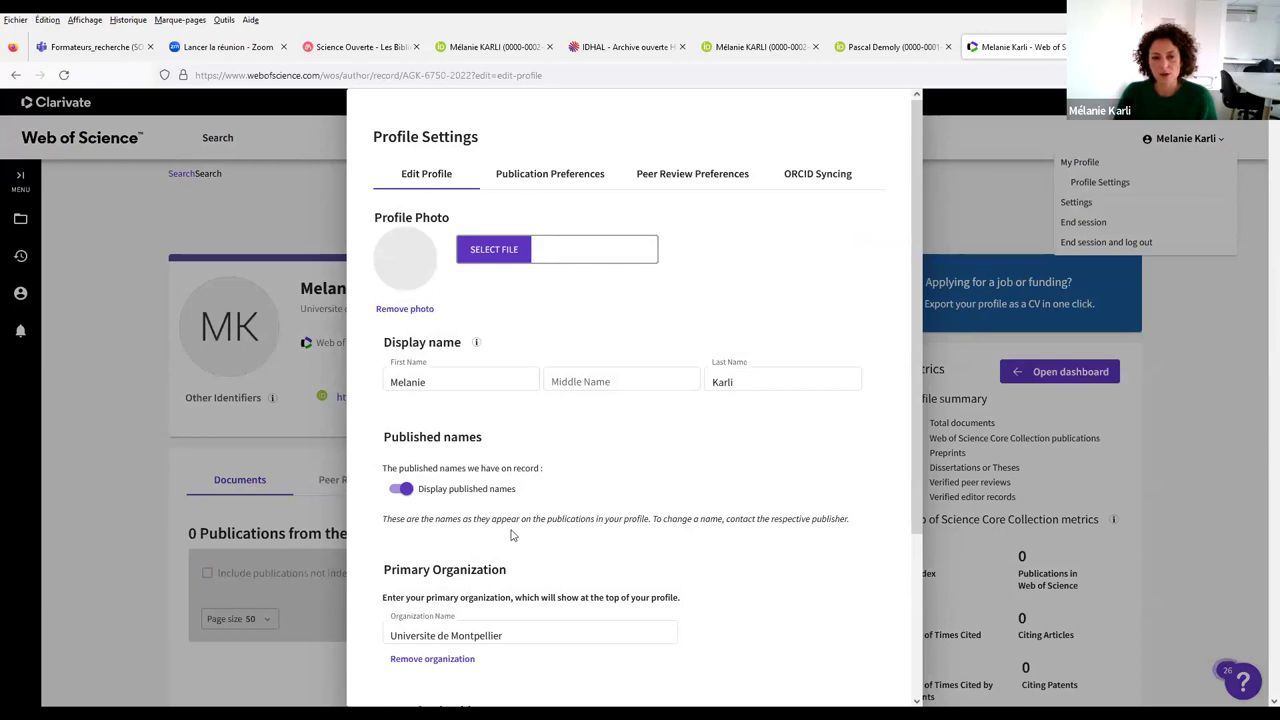
left_click(519, 184)
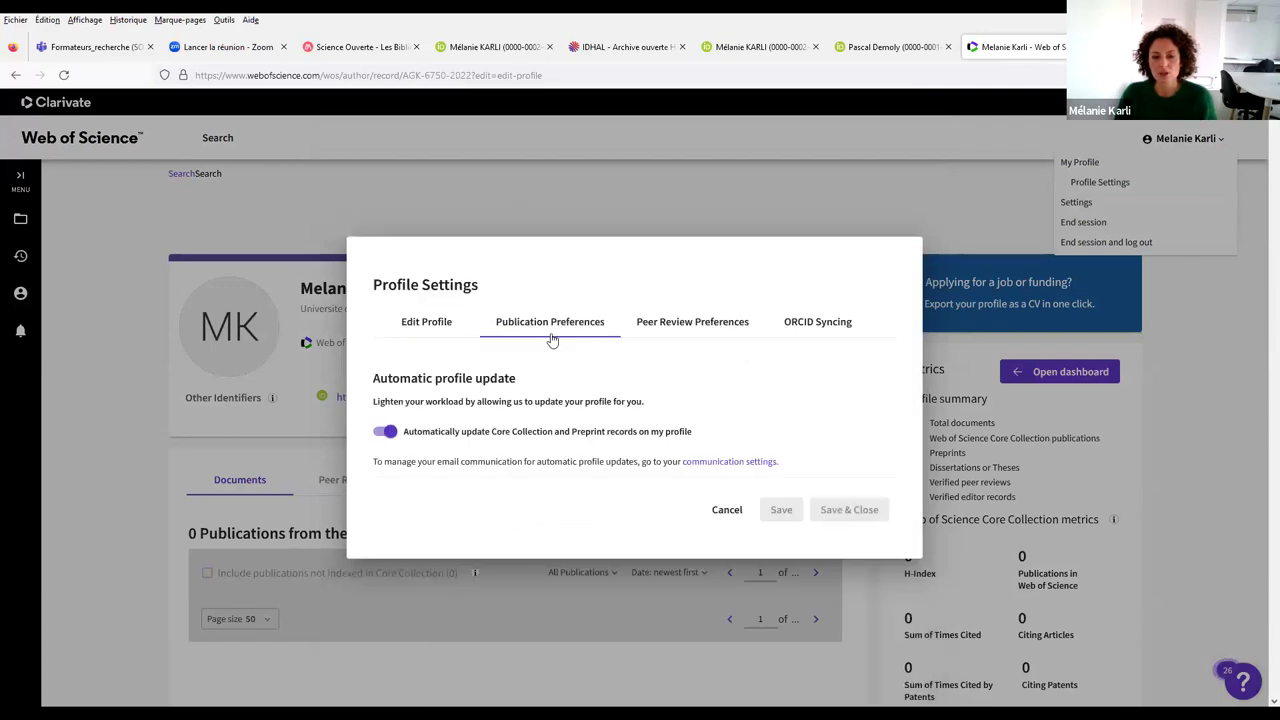
left_click(678, 323)
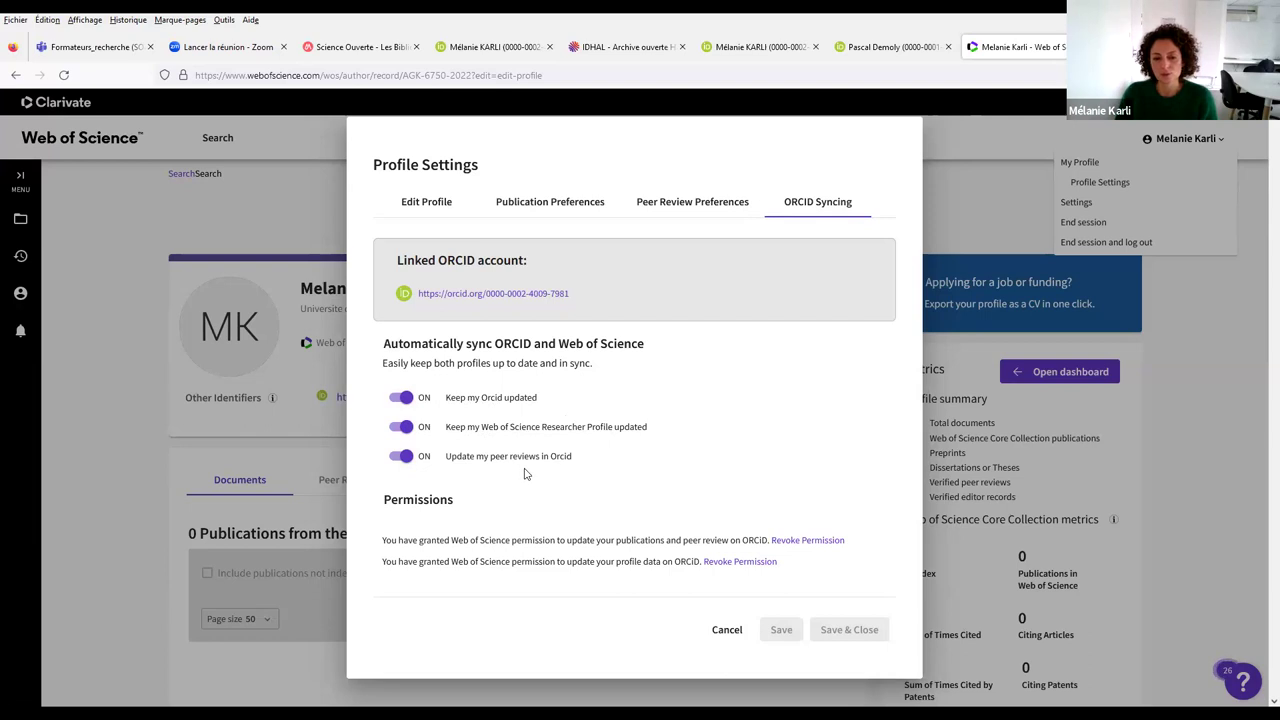
left_click(712, 630)
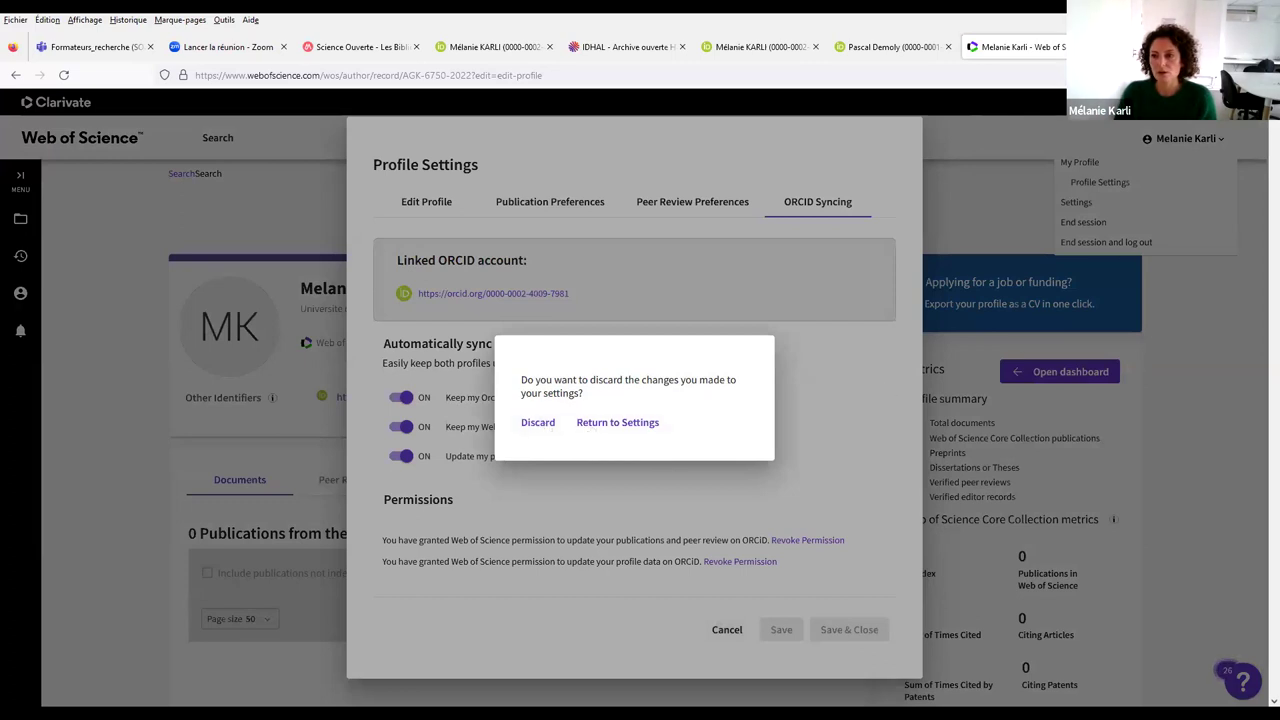
Switch to the Université de Montpellier libraries' Science Ouverte page, check its contacts and open the Webinaires page.
left_click(625, 46)
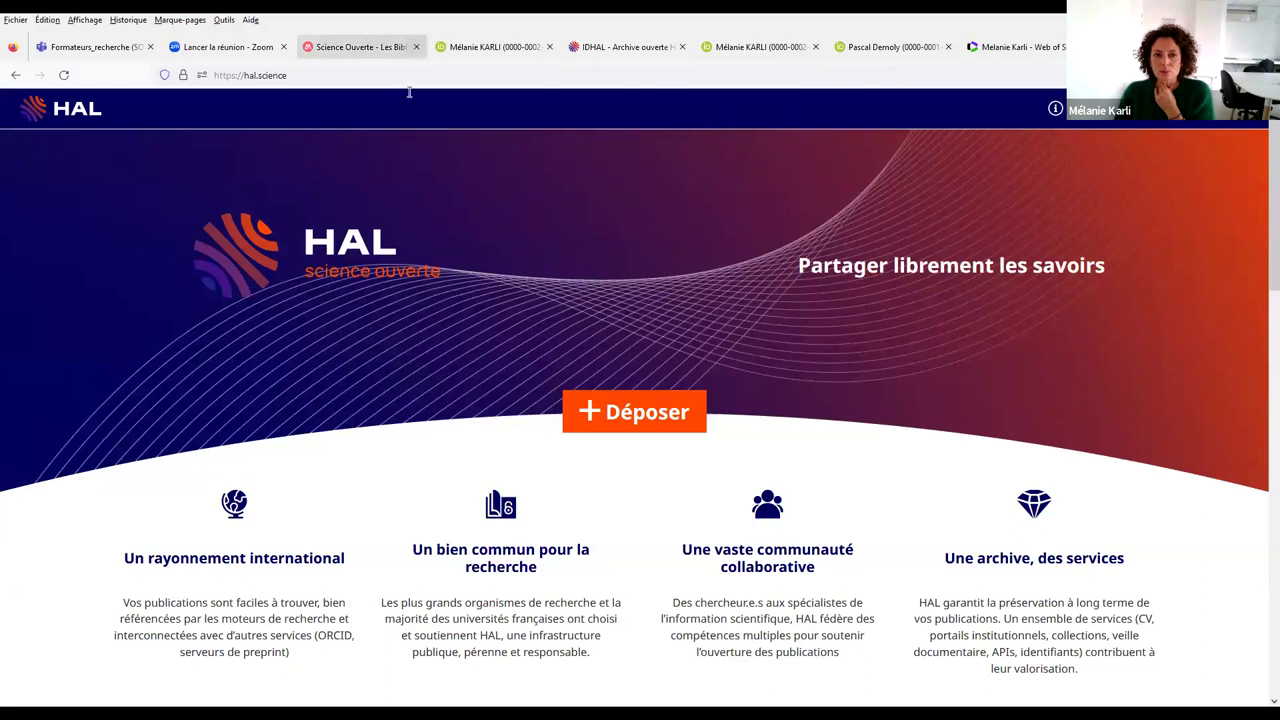
left_click(360, 47)
scroll(945, 470, "down", 3)
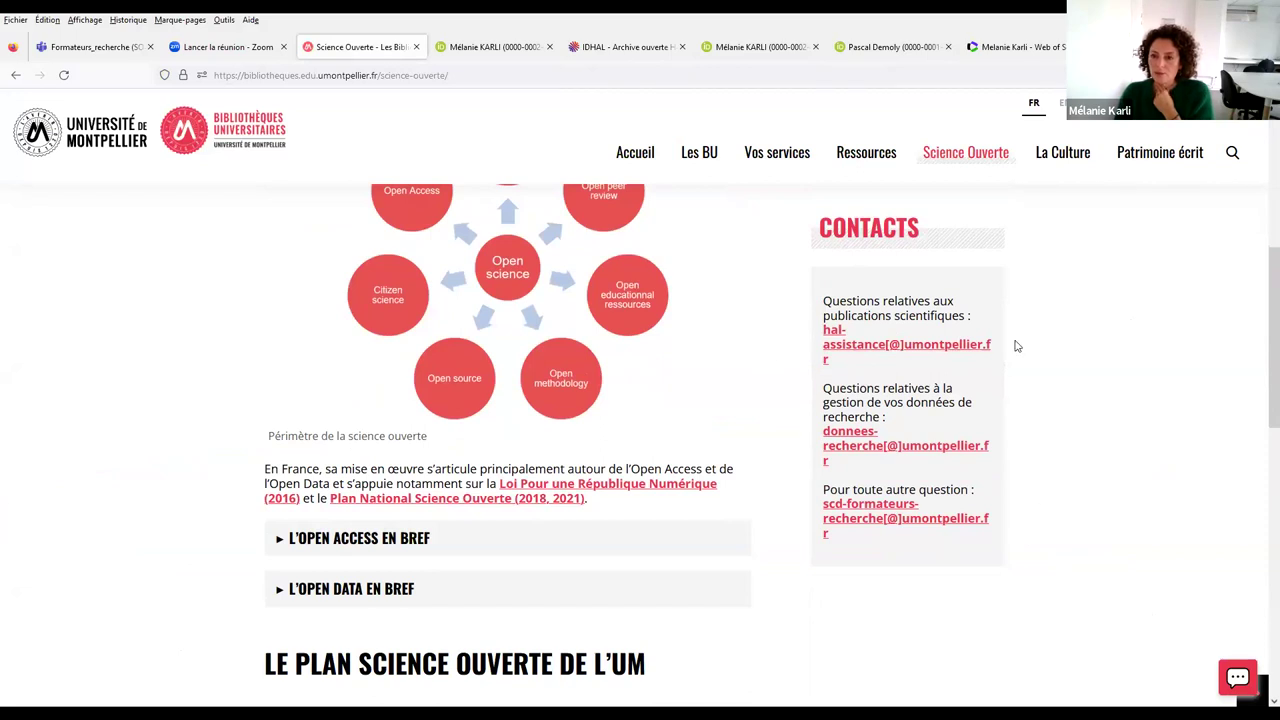
scroll(892, 316, "up", 3)
left_click(871, 300)
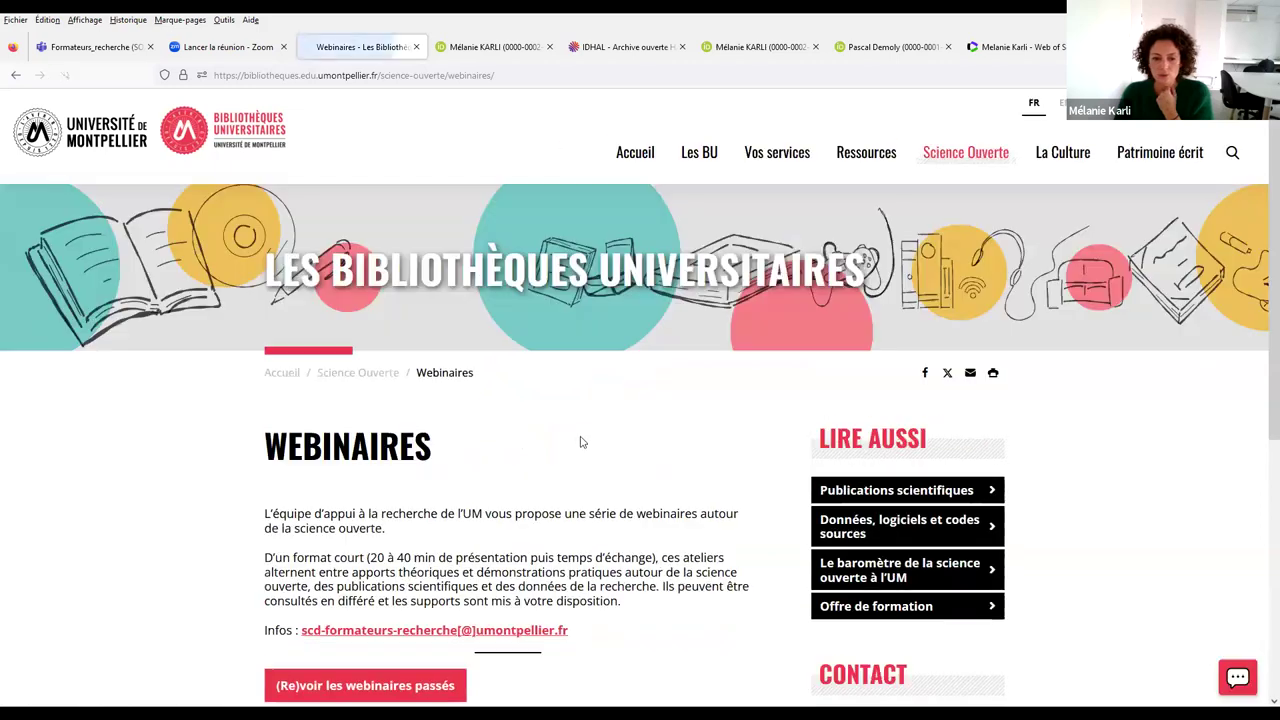
Open the agenda of upcoming webinars and look through the listed events.
scroll(580, 440, "down", 3)
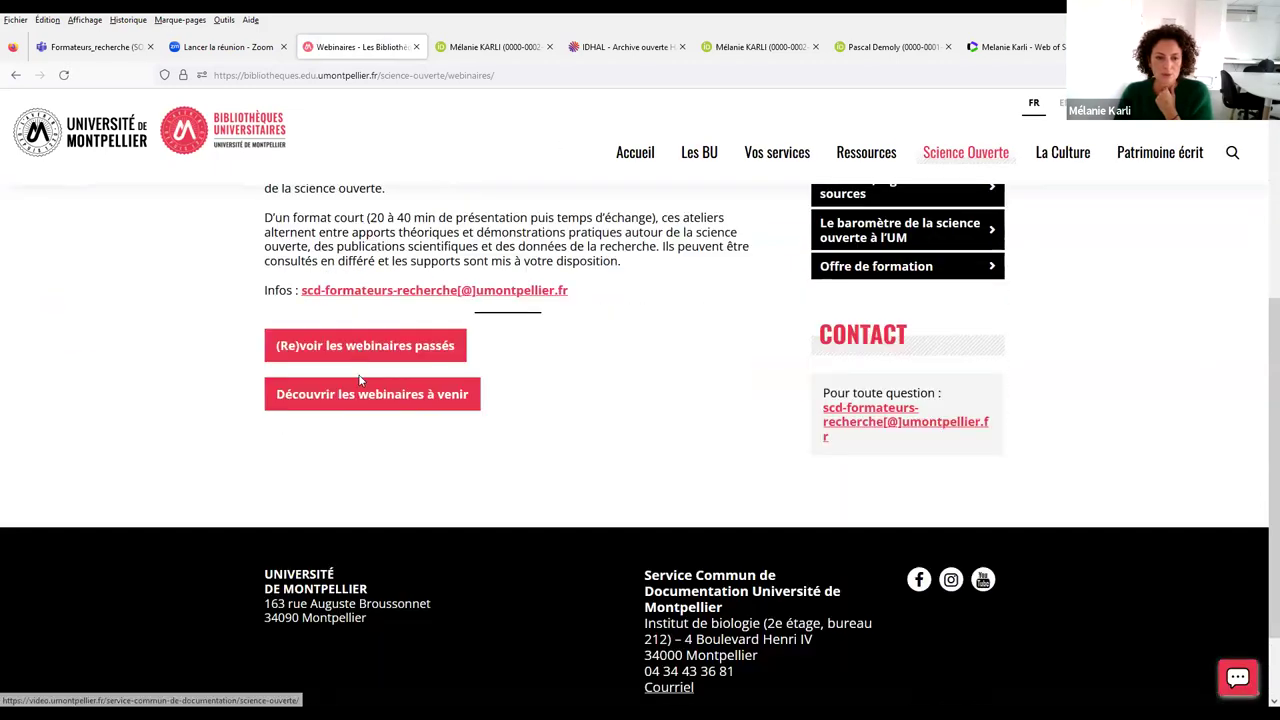
left_click(424, 404)
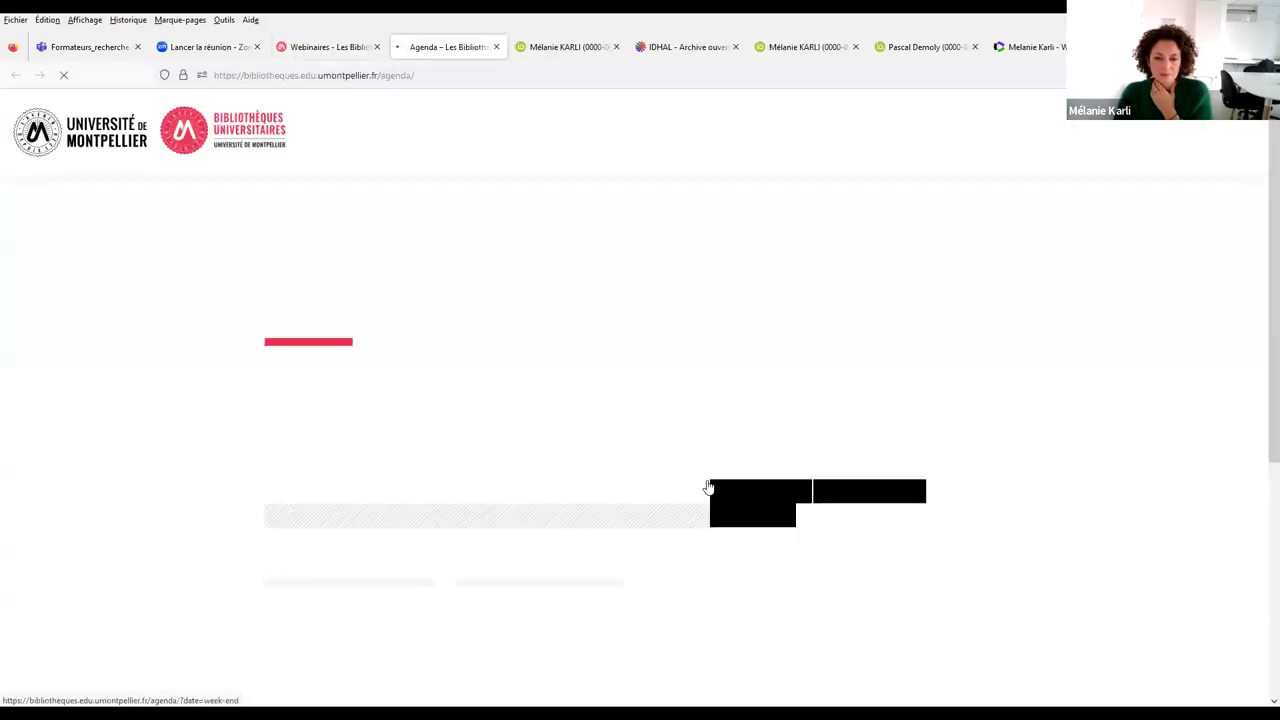
scroll(557, 523, "down", 2)
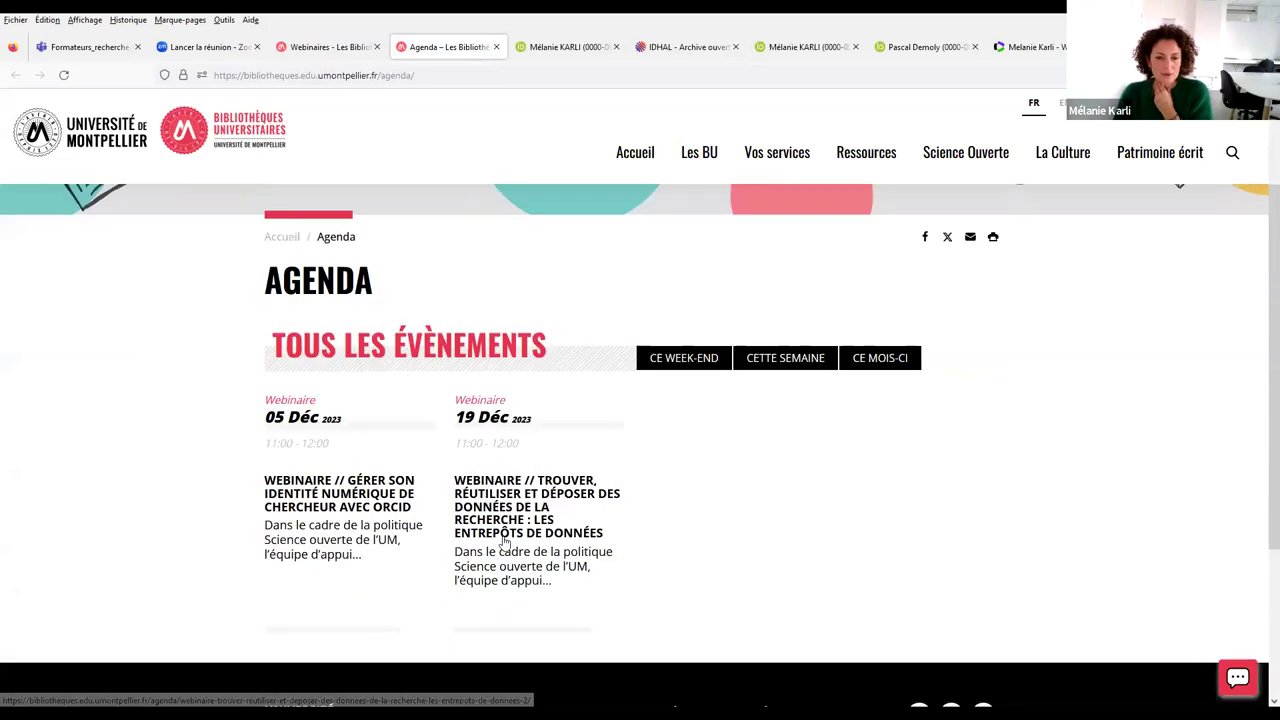